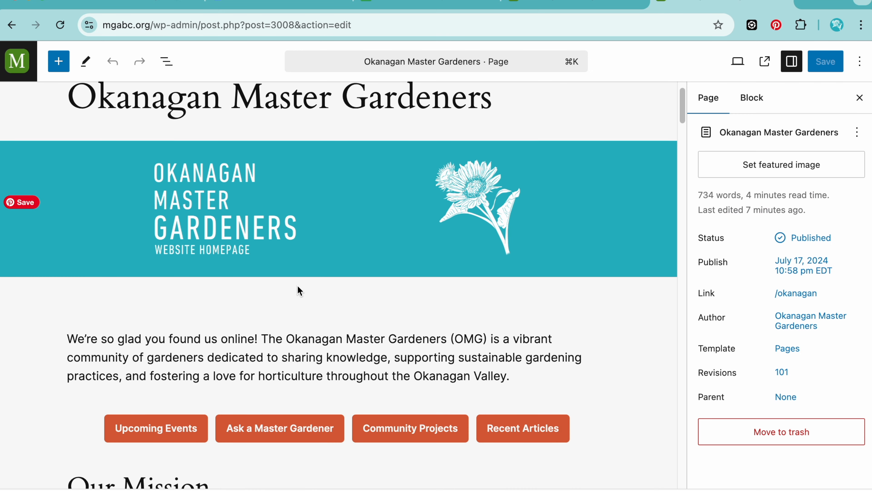
Step: Examine the Okanagan Master Gardeners page down to the Upcoming Events heading, its intro paragraph and the list of events
{"action": "scroll", "coordinate": [297, 286], "scroll_direction": "down", "scroll_amount": 2}
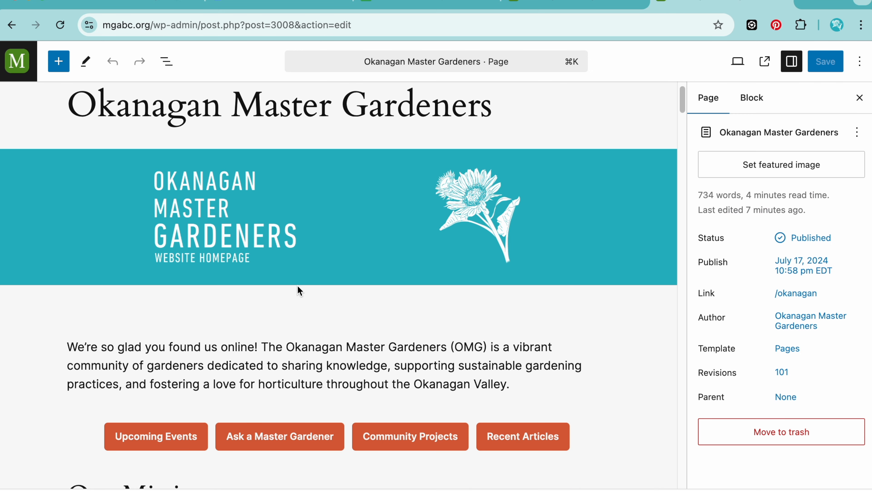
{"action": "scroll", "coordinate": [298, 285], "scroll_direction": "up", "scroll_amount": 1}
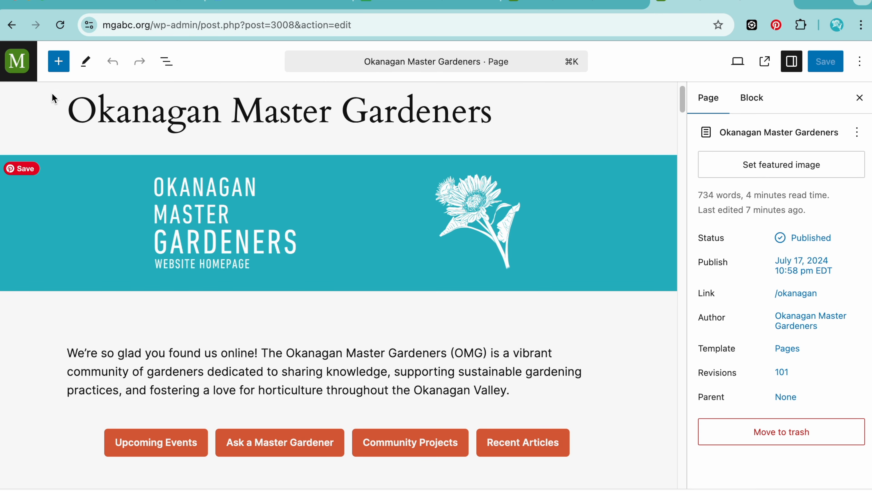
{"action": "scroll", "coordinate": [169, 315], "scroll_direction": "down", "scroll_amount": 4}
{"action": "scroll", "coordinate": [169, 315], "scroll_direction": "down", "scroll_amount": 20}
{"action": "scroll", "coordinate": [169, 316], "scroll_direction": "down", "scroll_amount": 18}
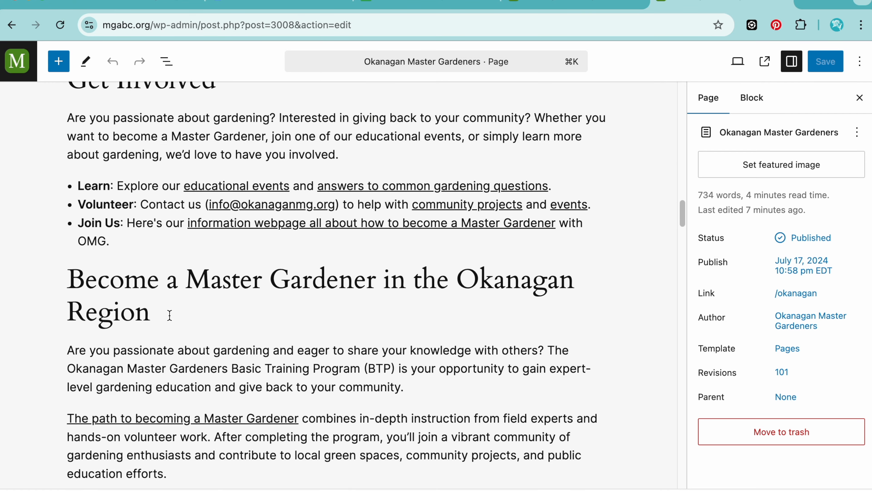
{"action": "scroll", "coordinate": [169, 316], "scroll_direction": "down", "scroll_amount": 19}
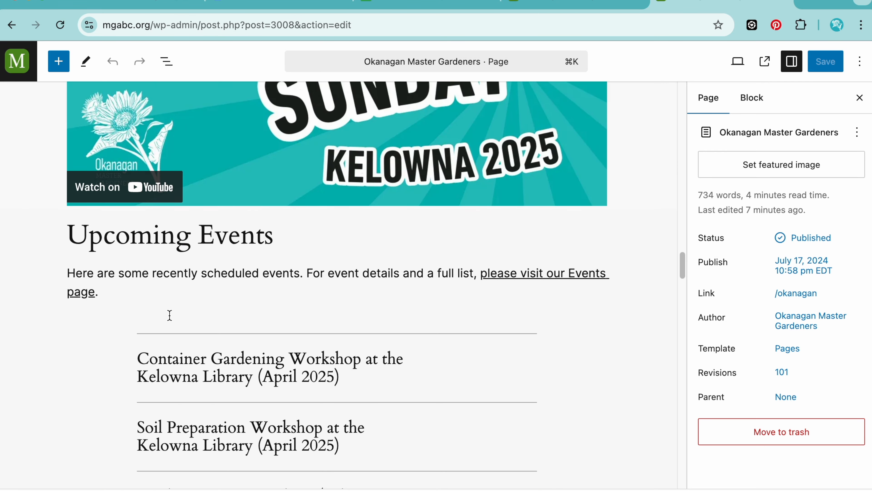
{"action": "left_click", "coordinate": [225, 237]}
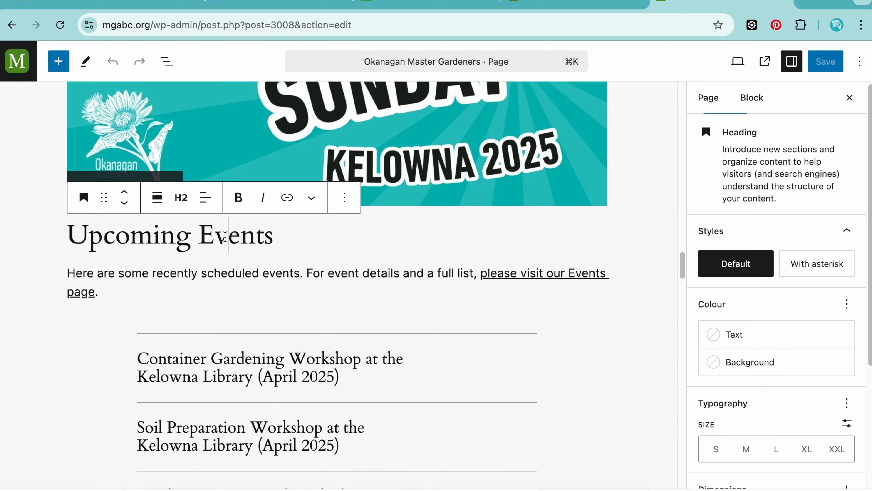
{"action": "left_click", "coordinate": [213, 274]}
{"action": "scroll", "coordinate": [274, 305], "scroll_direction": "down", "scroll_amount": 3}
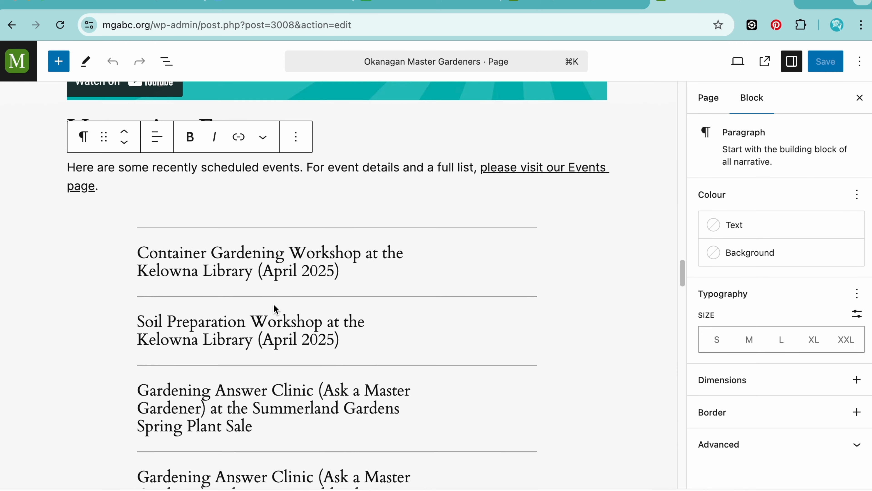
{"action": "scroll", "coordinate": [273, 370], "scroll_direction": "up", "scroll_amount": 5}
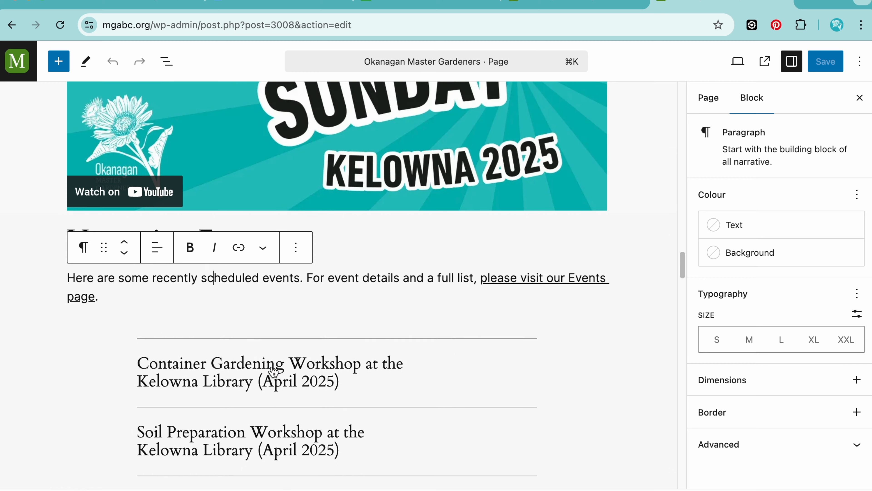
{"action": "left_click", "coordinate": [380, 282]}
{"action": "scroll", "coordinate": [331, 335], "scroll_direction": "down", "scroll_amount": 2}
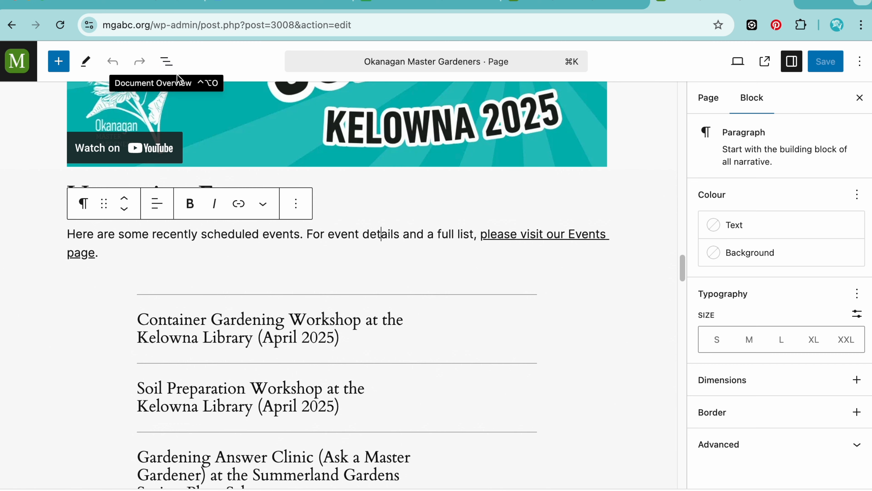
Step: Show the page's block structure and inspect the "List of posts without images, 1 column" group down to its nested Query Loop
{"action": "left_click", "coordinate": [167, 62]}
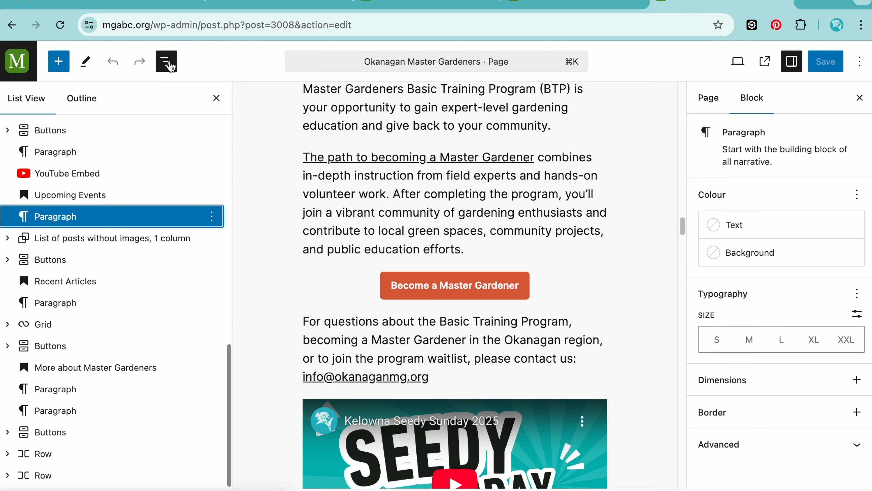
{"action": "scroll", "coordinate": [287, 284], "scroll_direction": "down", "scroll_amount": 10}
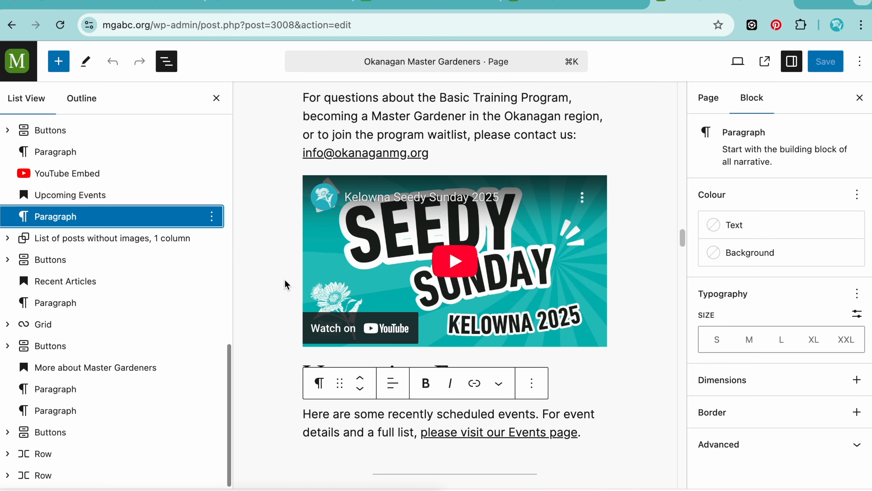
{"action": "scroll", "coordinate": [287, 284], "scroll_direction": "down", "scroll_amount": 2}
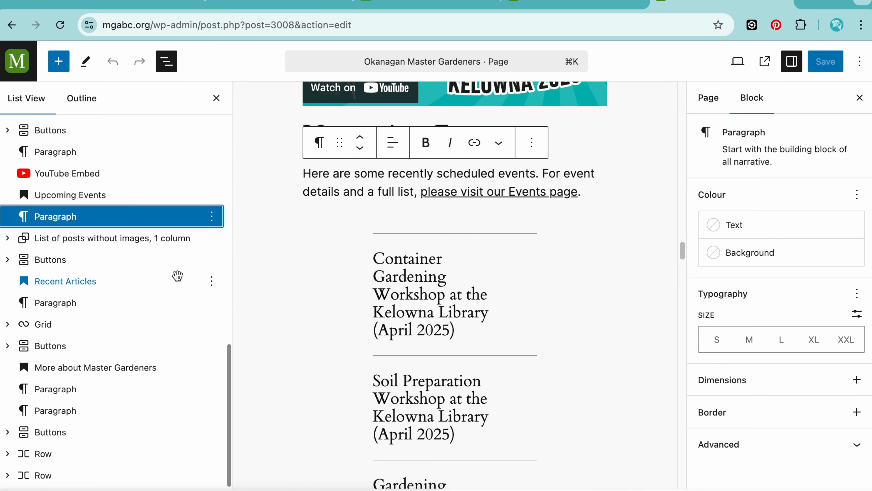
{"action": "left_click", "coordinate": [122, 243]}
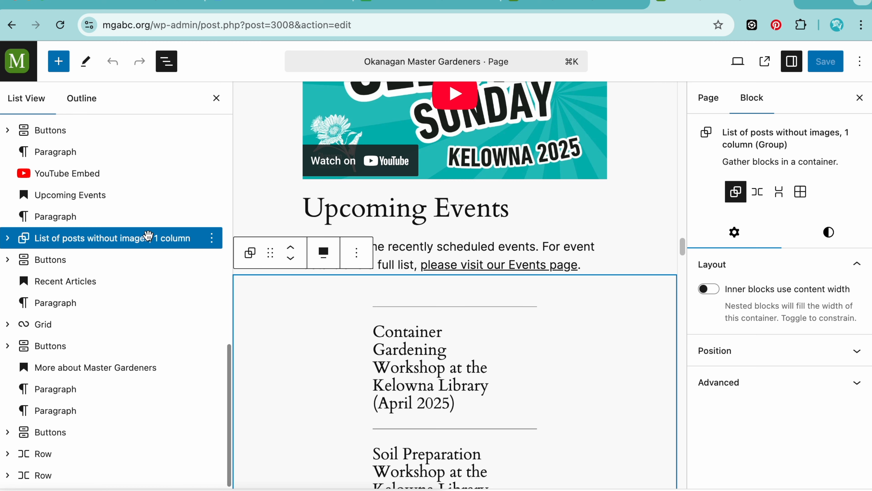
{"action": "left_click", "coordinate": [8, 238]}
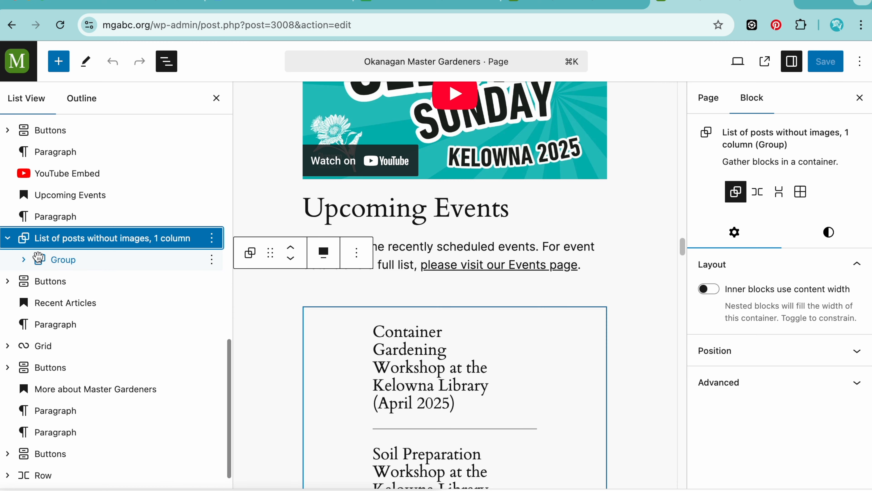
{"action": "left_click", "coordinate": [23, 259]}
{"action": "left_click", "coordinate": [81, 281]}
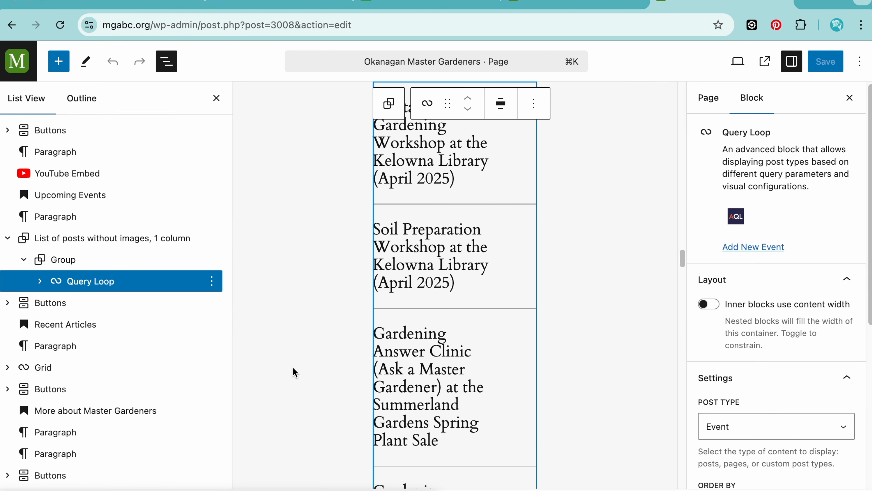
{"action": "left_click", "coordinate": [120, 238]}
{"action": "scroll", "coordinate": [122, 241], "scroll_direction": "up", "scroll_amount": 1}
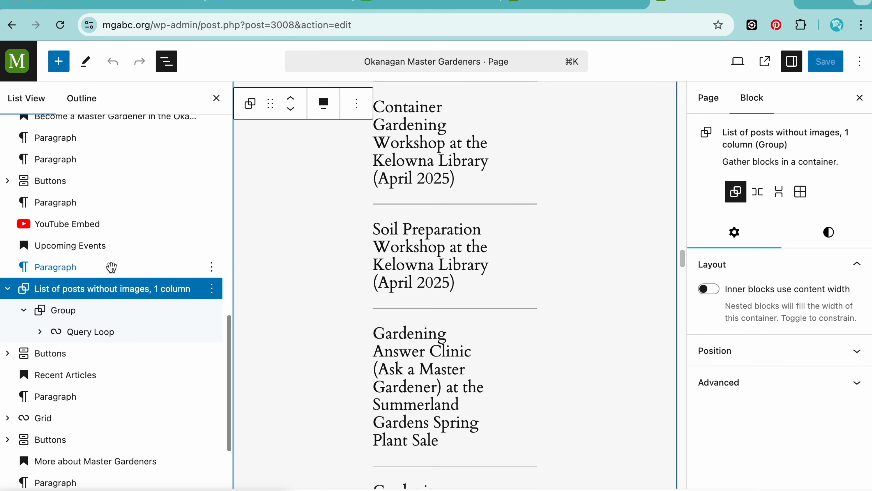
Step: Add an empty block directly after the intro paragraph under the Upcoming Events heading
{"action": "left_click", "coordinate": [112, 267]}
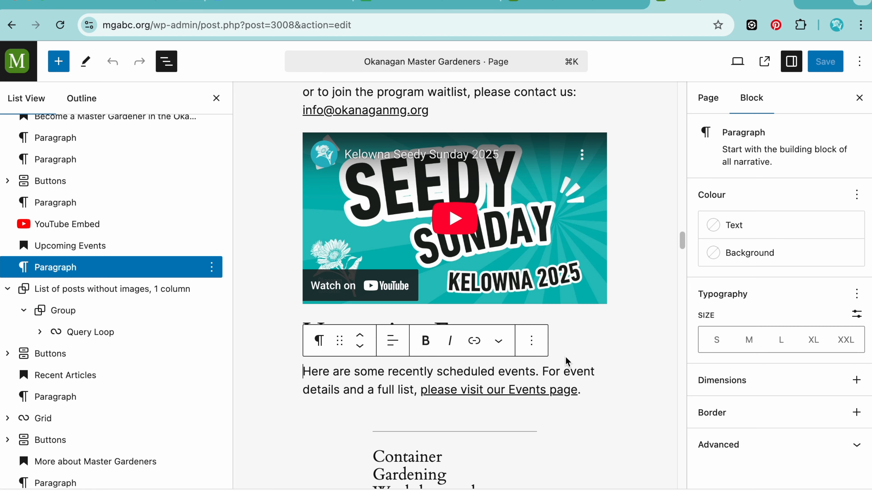
{"action": "scroll", "coordinate": [608, 391], "scroll_direction": "down", "scroll_amount": 2}
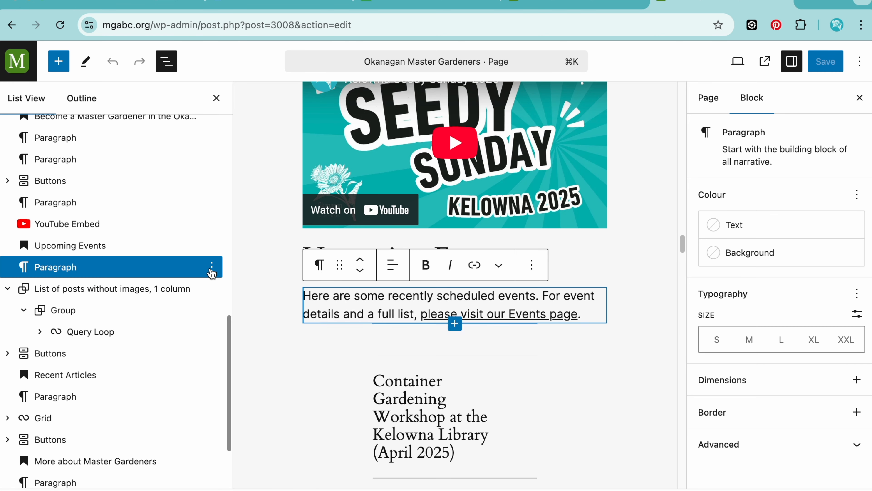
{"action": "scroll", "coordinate": [213, 272], "scroll_direction": "down", "scroll_amount": 2}
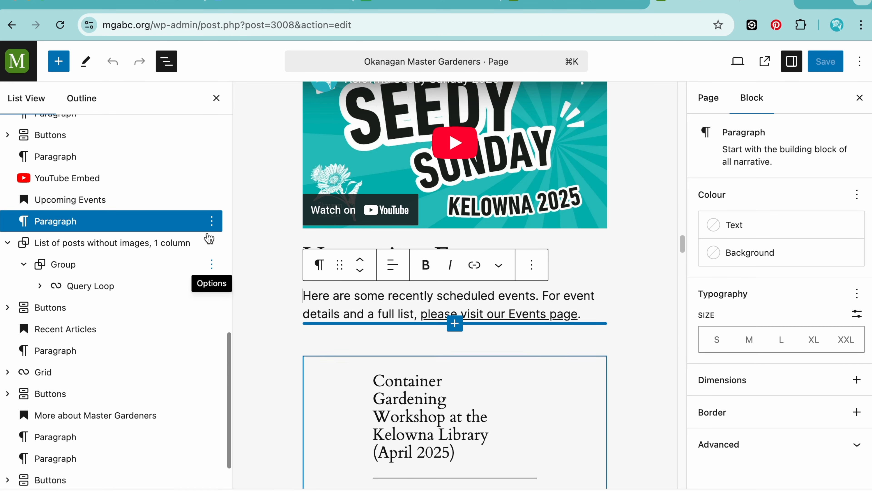
{"action": "left_click", "coordinate": [212, 221]}
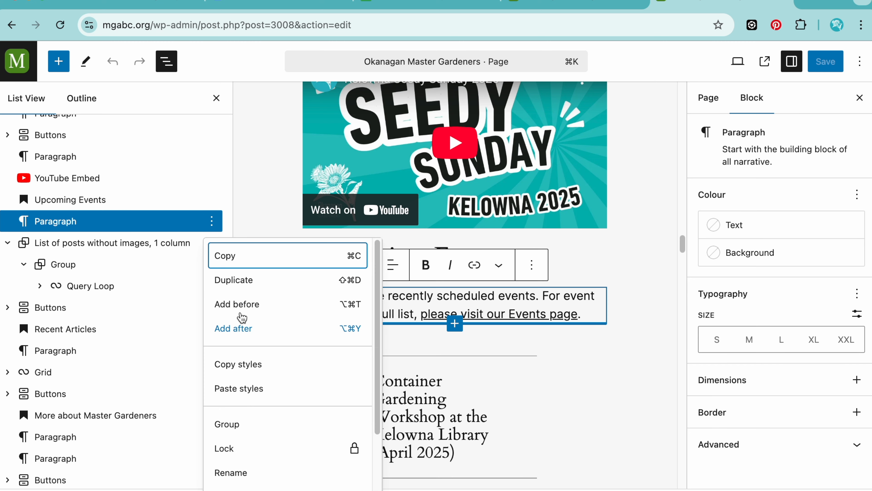
{"action": "left_click", "coordinate": [153, 223]}
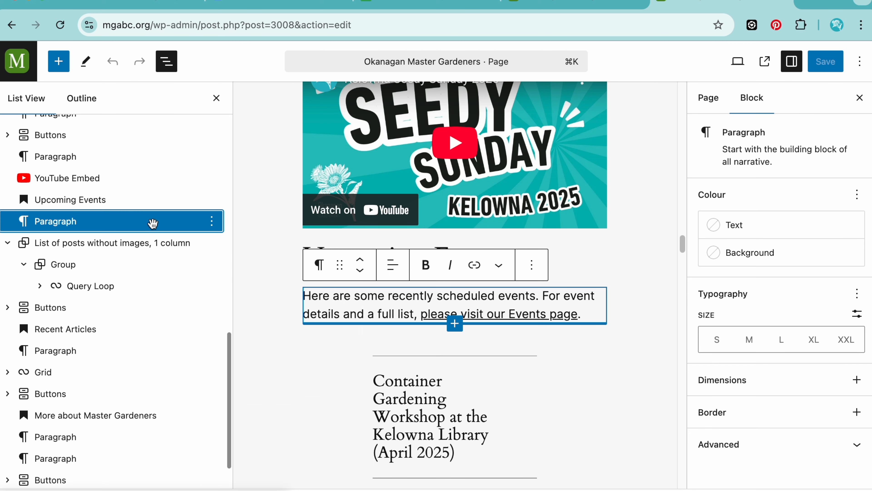
{"action": "left_click", "coordinate": [138, 242]}
{"action": "left_click", "coordinate": [141, 223]}
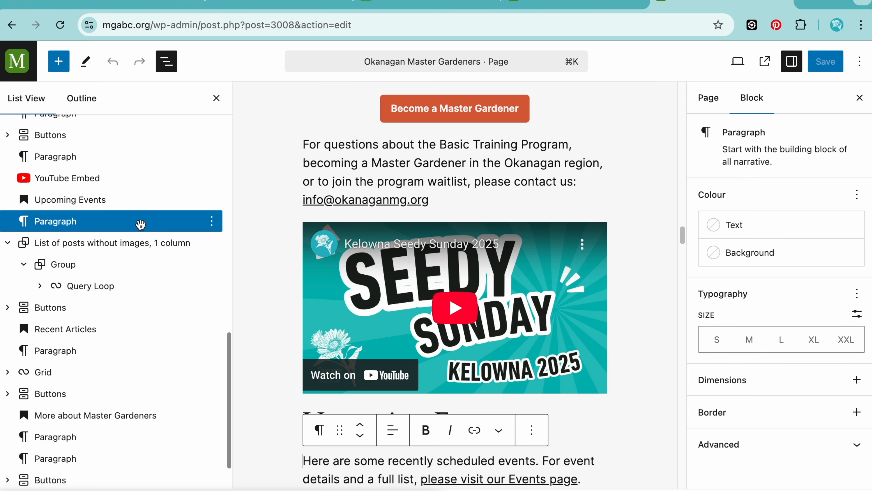
{"action": "left_click", "coordinate": [213, 223]}
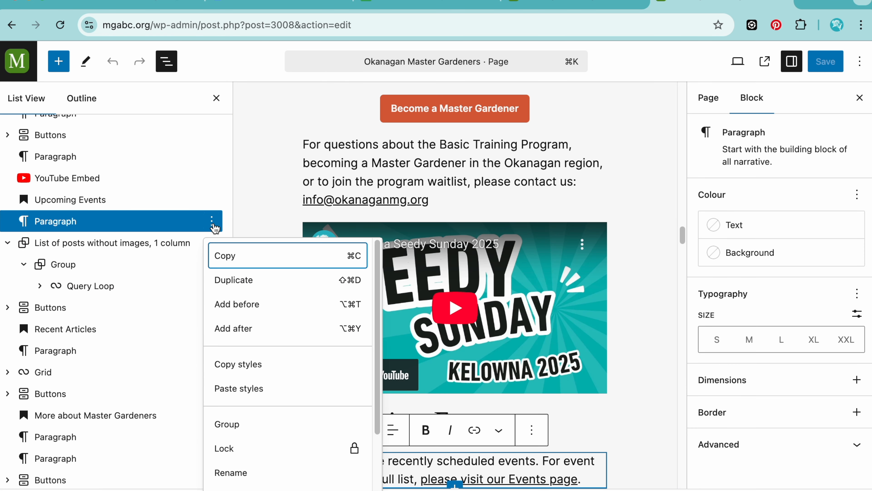
{"action": "left_click", "coordinate": [246, 328]}
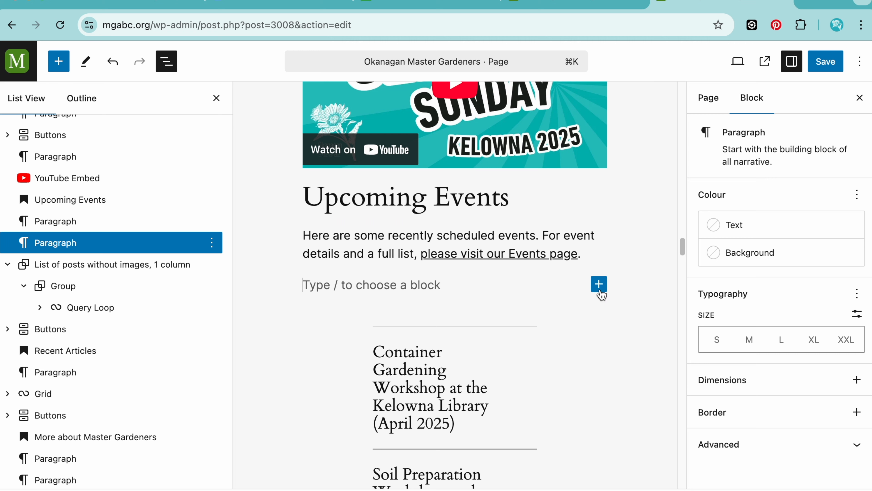
Step: Search the block library for "query" and insert a Query Loop block at the empty spot under the intro paragraph
{"action": "left_click", "coordinate": [59, 65]}
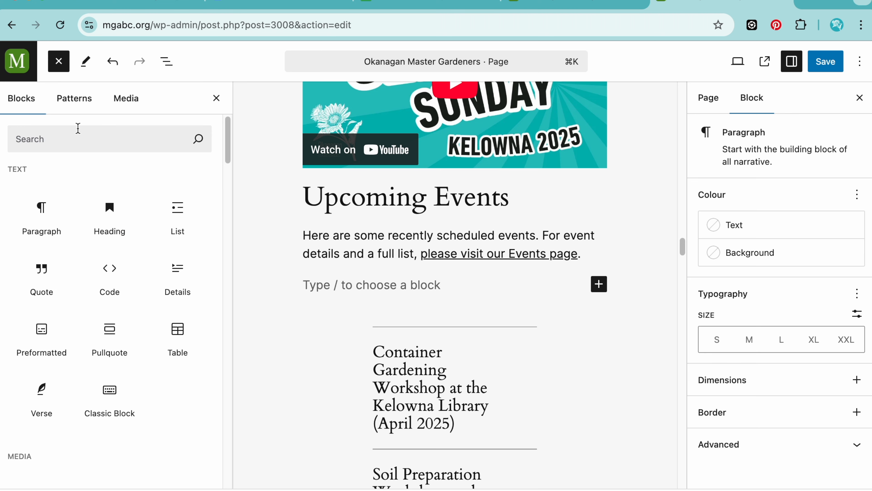
{"action": "left_click", "coordinate": [84, 142]}
{"action": "type", "text": "query"}
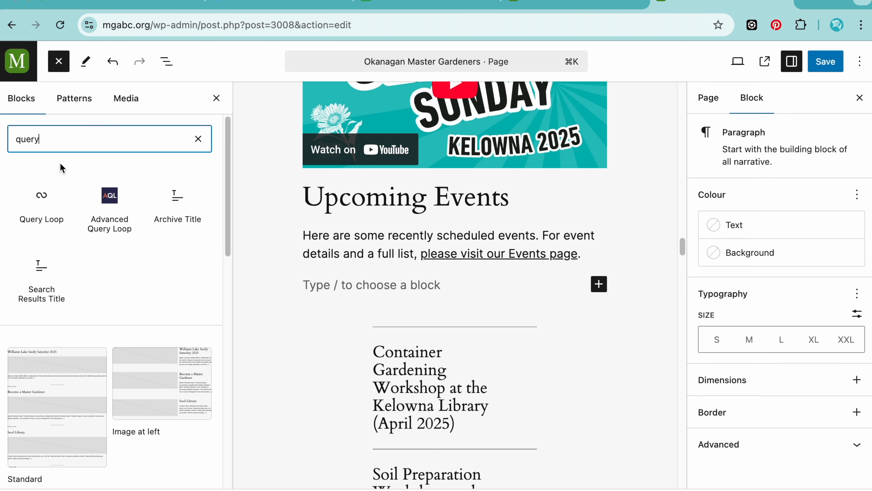
{"action": "mouse_move", "coordinate": [45, 211]}
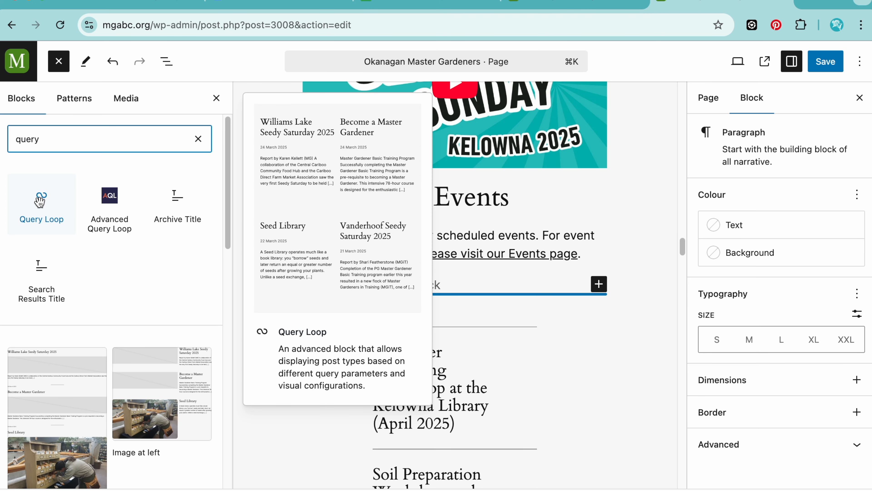
{"action": "left_click", "coordinate": [40, 201]}
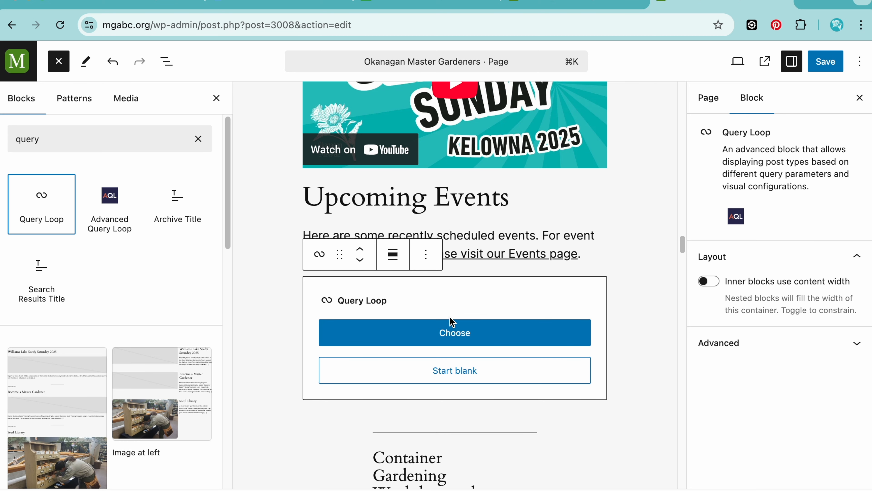
Step: Choose the "List of posts without images, 1 column" pattern for the new Query Loop under the Upcoming Events intro paragraph
{"action": "left_click", "coordinate": [461, 333]}
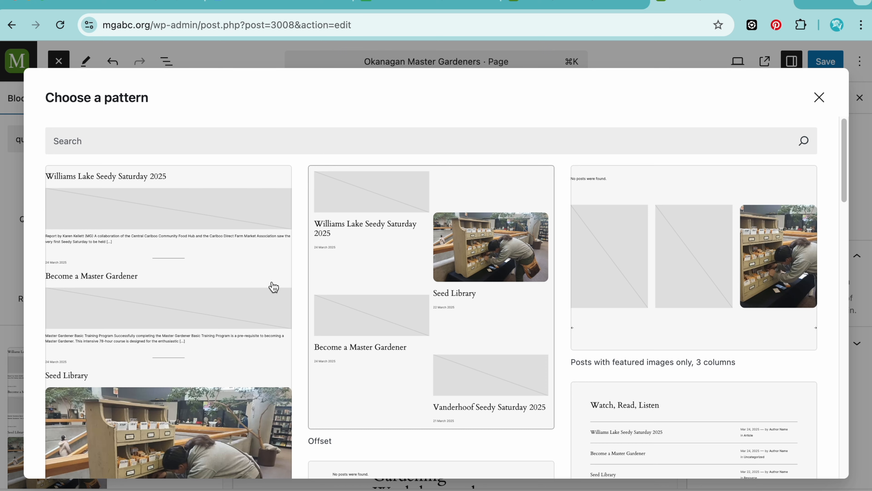
{"action": "scroll", "coordinate": [206, 371], "scroll_direction": "down", "scroll_amount": 2}
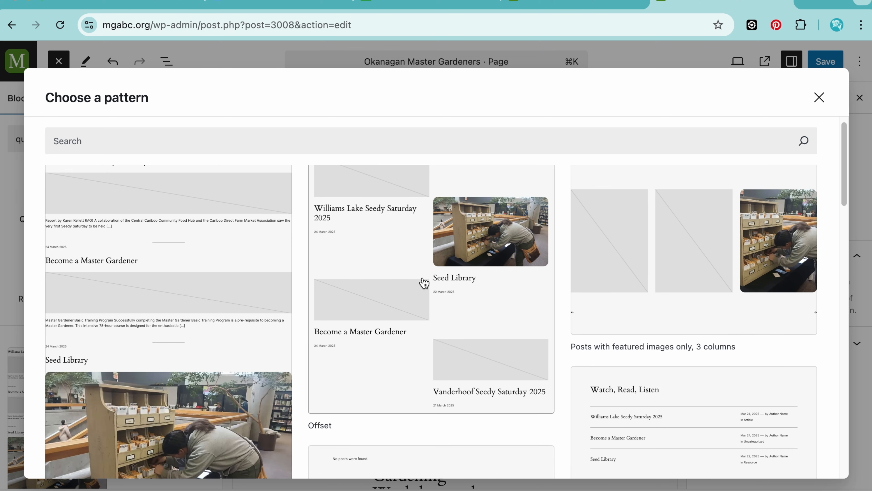
{"action": "scroll", "coordinate": [326, 290], "scroll_direction": "up", "scroll_amount": 2}
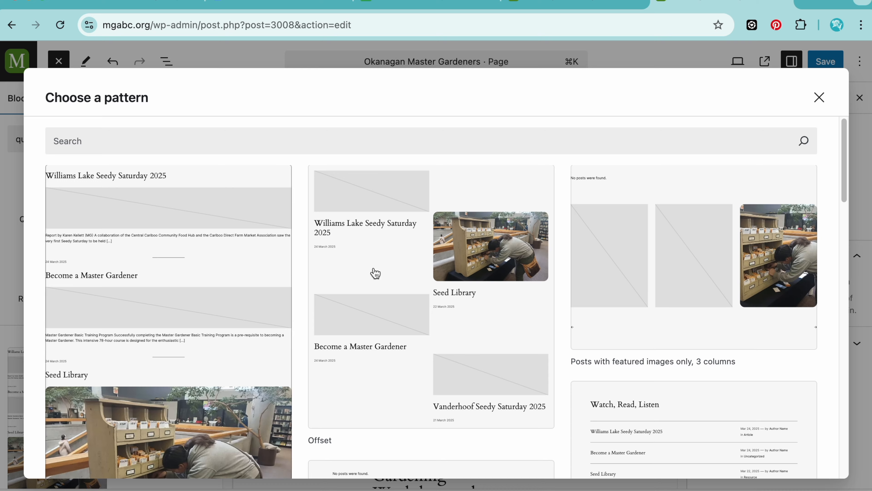
{"action": "scroll", "coordinate": [615, 340], "scroll_direction": "down", "scroll_amount": 5}
{"action": "scroll", "coordinate": [433, 407], "scroll_direction": "down", "scroll_amount": 8}
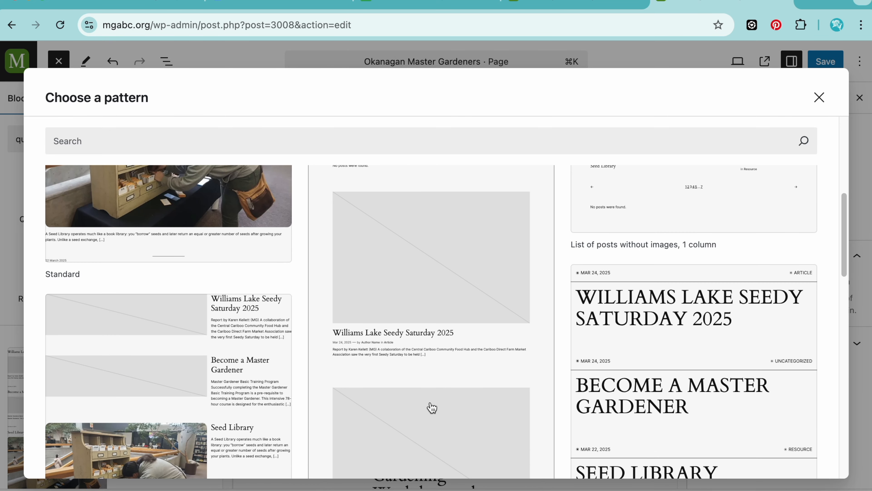
{"action": "scroll", "coordinate": [415, 359], "scroll_direction": "up", "scroll_amount": 10}
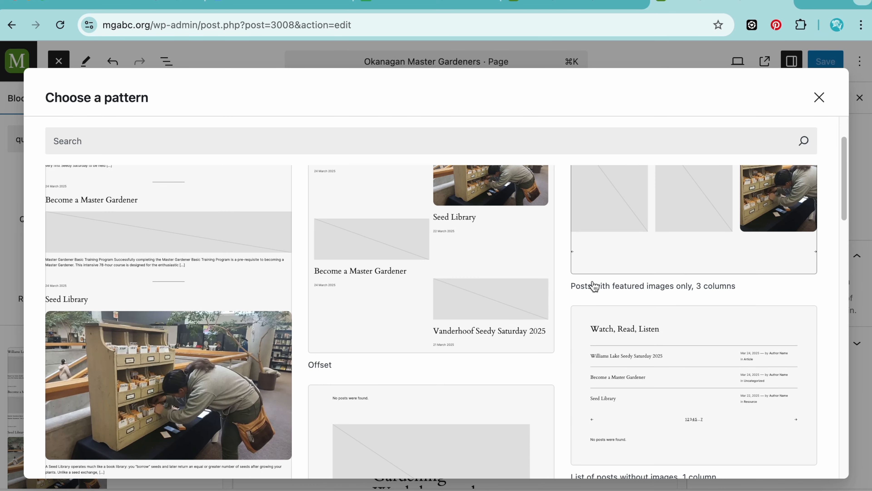
{"action": "scroll", "coordinate": [491, 320], "scroll_direction": "down", "scroll_amount": 1}
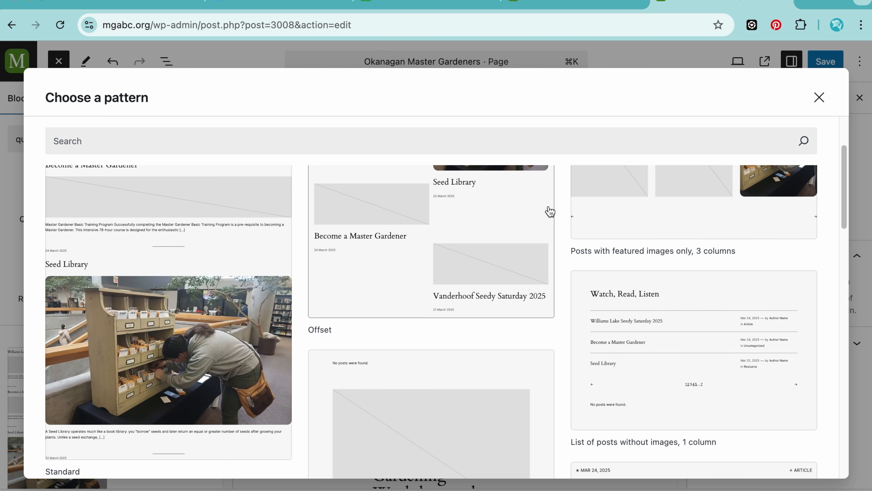
{"action": "scroll", "coordinate": [597, 243], "scroll_direction": "down", "scroll_amount": 3}
{"action": "scroll", "coordinate": [450, 307], "scroll_direction": "up", "scroll_amount": 2}
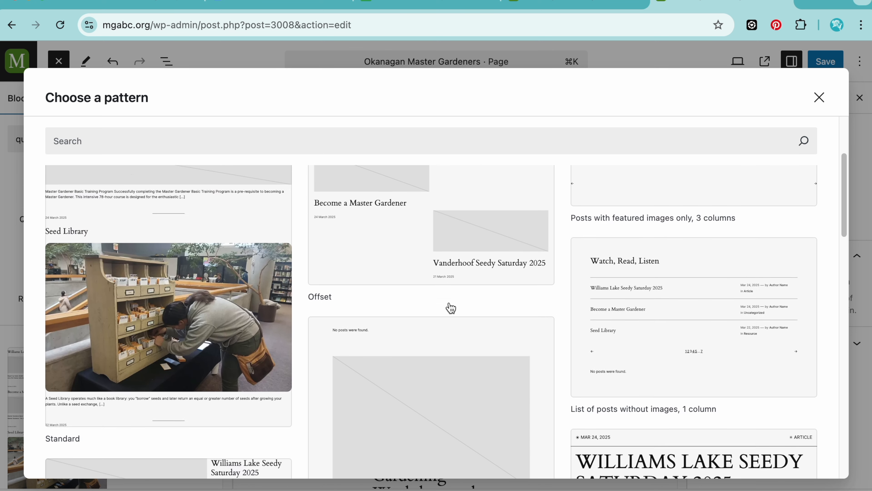
{"action": "scroll", "coordinate": [645, 280], "scroll_direction": "down", "scroll_amount": 1}
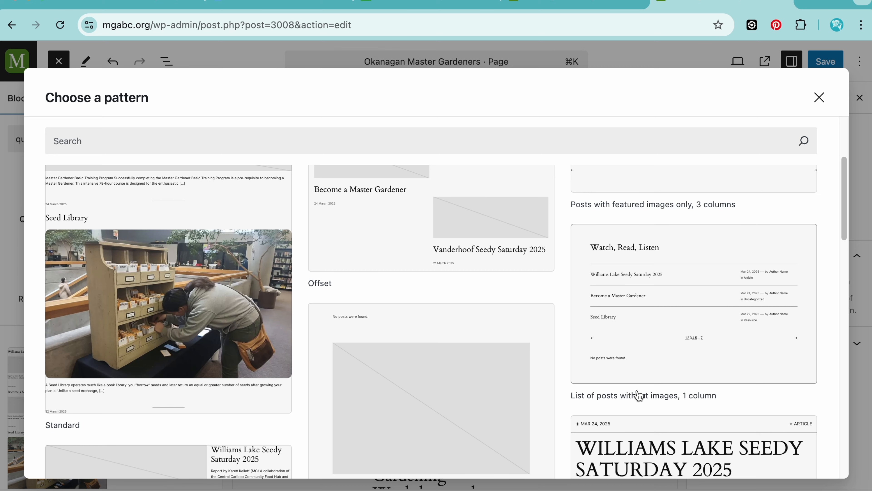
{"action": "left_click", "coordinate": [682, 286]}
{"action": "scroll", "coordinate": [548, 295], "scroll_direction": "down", "scroll_amount": 2}
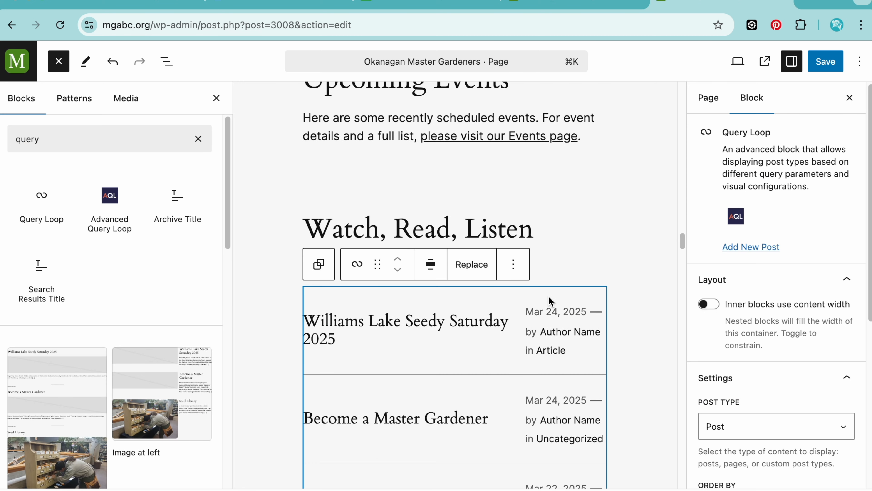
{"action": "scroll", "coordinate": [548, 296], "scroll_direction": "down", "scroll_amount": 1}
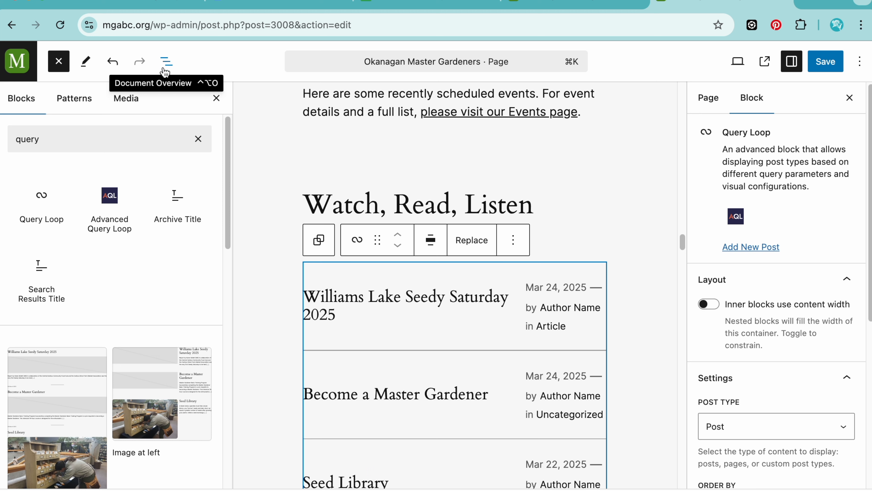
Step: Show the page's block structure and inspect the new pattern's outer group, "Watch, Read, Listen" heading, inner group and Query Loop
{"action": "left_click", "coordinate": [167, 62]}
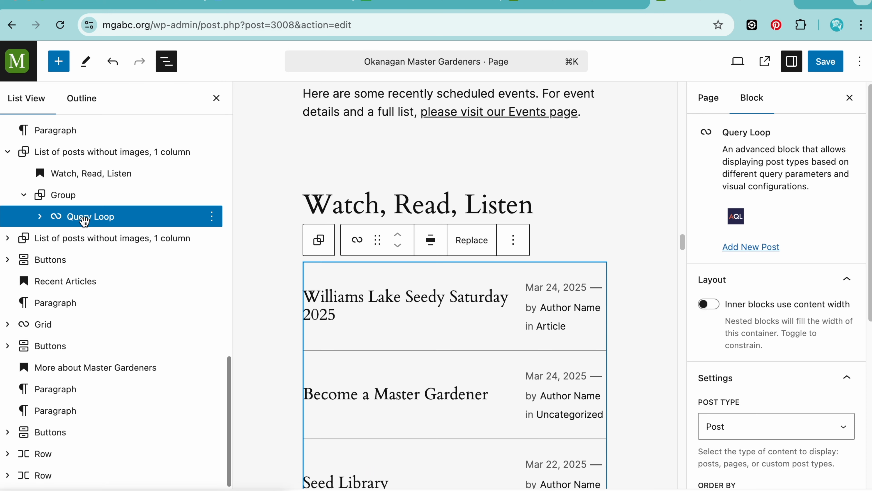
{"action": "scroll", "coordinate": [85, 221], "scroll_direction": "up", "scroll_amount": 2}
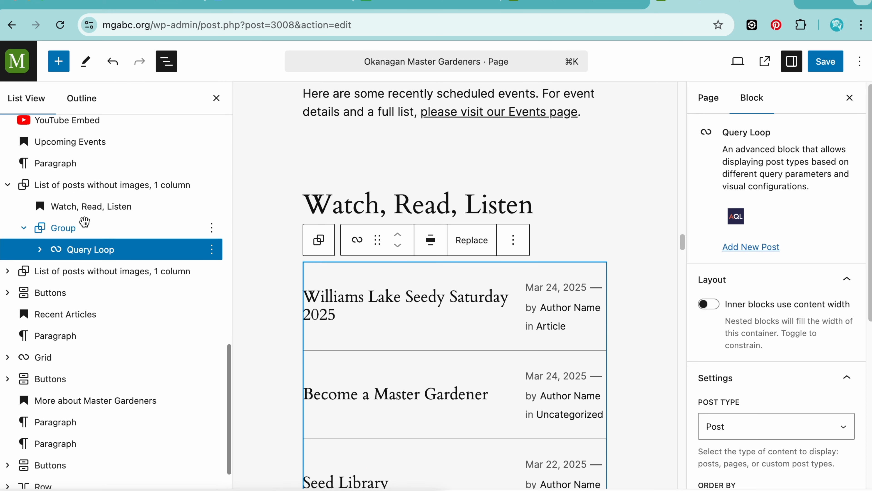
{"action": "left_click", "coordinate": [92, 187]}
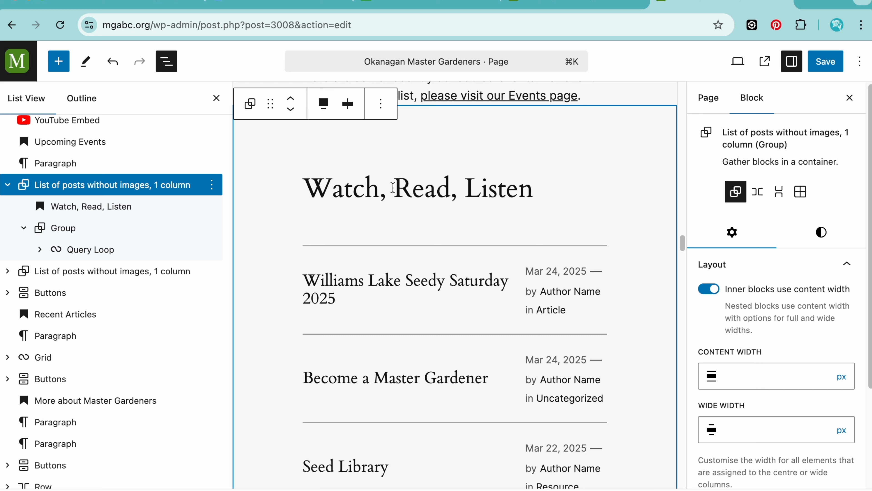
{"action": "left_click_drag", "start_coordinate": [534, 204], "coordinate": [281, 193]}
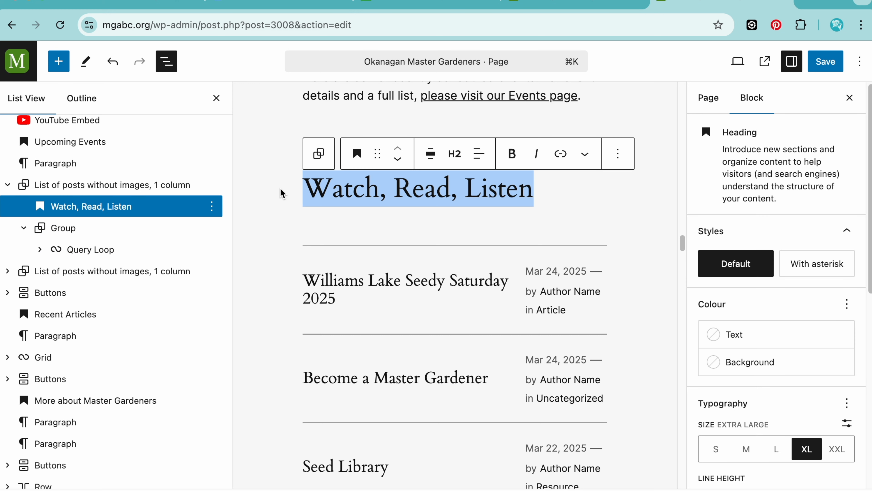
{"action": "left_click", "coordinate": [355, 190]}
{"action": "scroll", "coordinate": [336, 191], "scroll_direction": "down", "scroll_amount": 1}
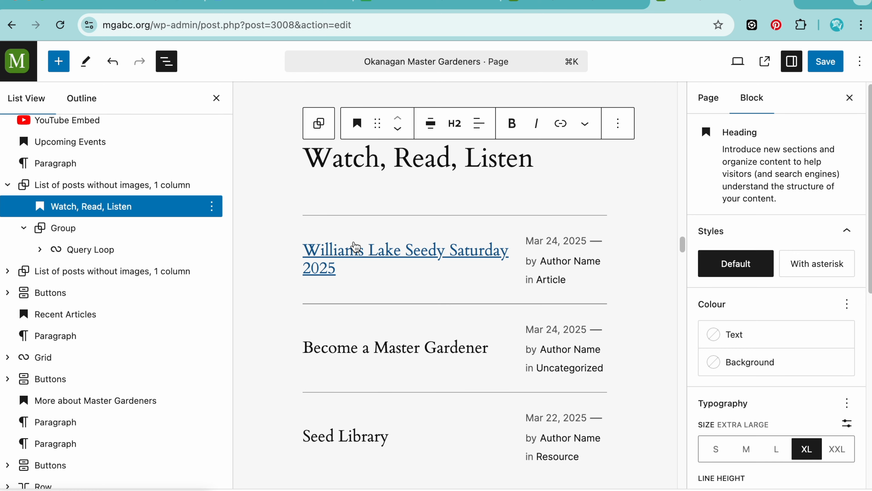
{"action": "left_click", "coordinate": [124, 188]}
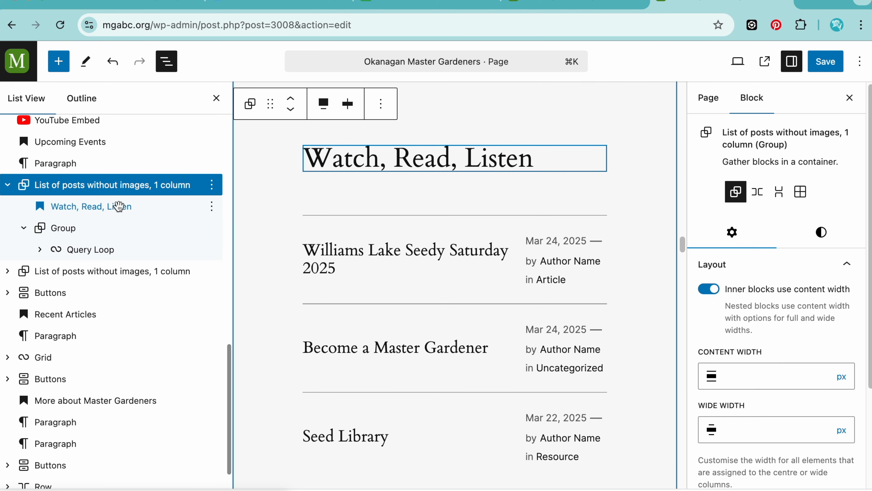
{"action": "left_click", "coordinate": [119, 206]}
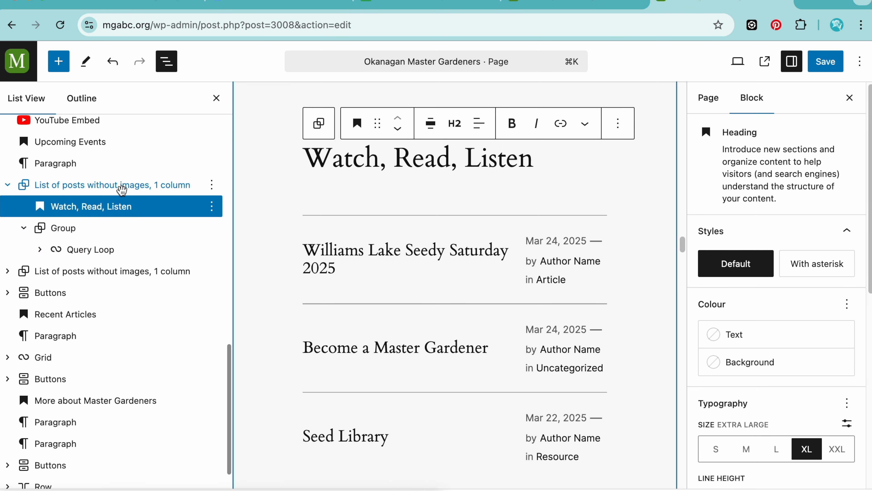
{"action": "left_click", "coordinate": [103, 233]}
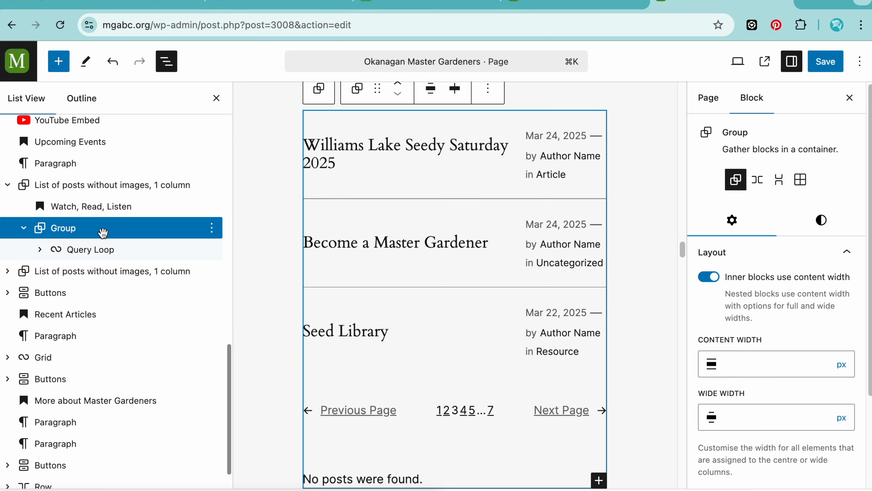
{"action": "left_click", "coordinate": [94, 253]}
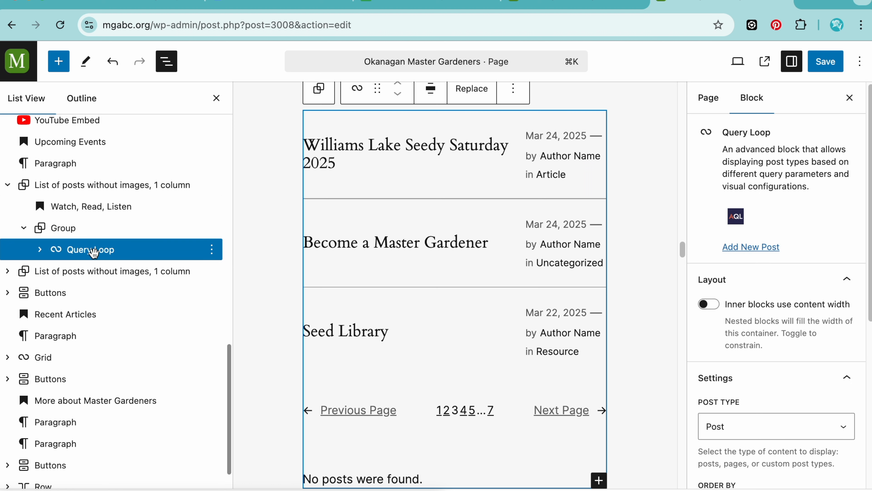
Step: Expand the new Query Loop and its Post Template to inspect their nested blocks, ending with the Query Loop selected
{"action": "left_click", "coordinate": [40, 250]}
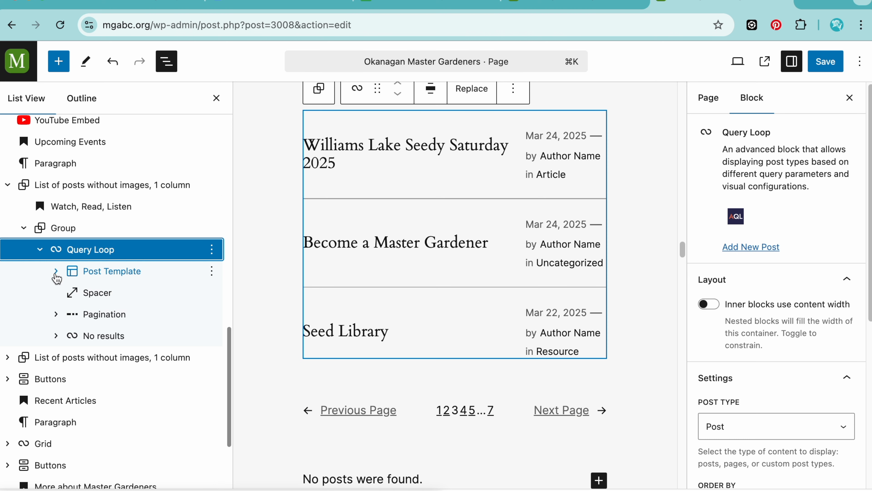
{"action": "left_click", "coordinate": [96, 271]}
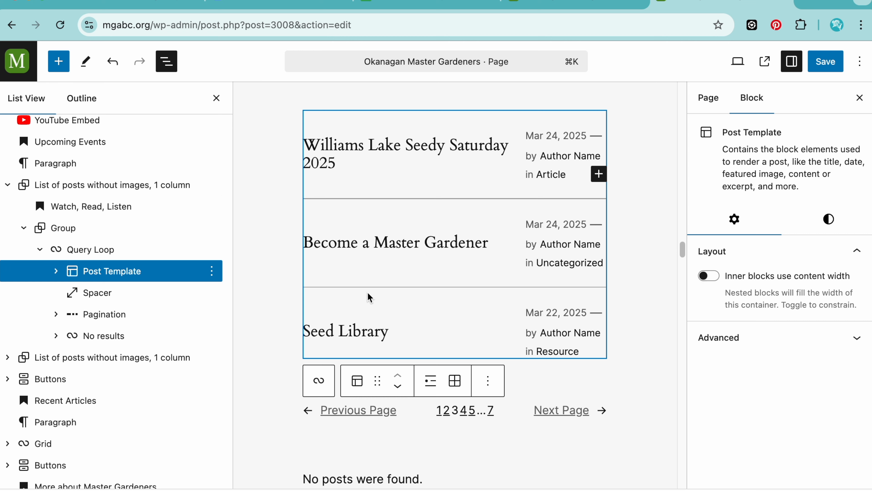
{"action": "scroll", "coordinate": [349, 166], "scroll_direction": "up", "scroll_amount": 2}
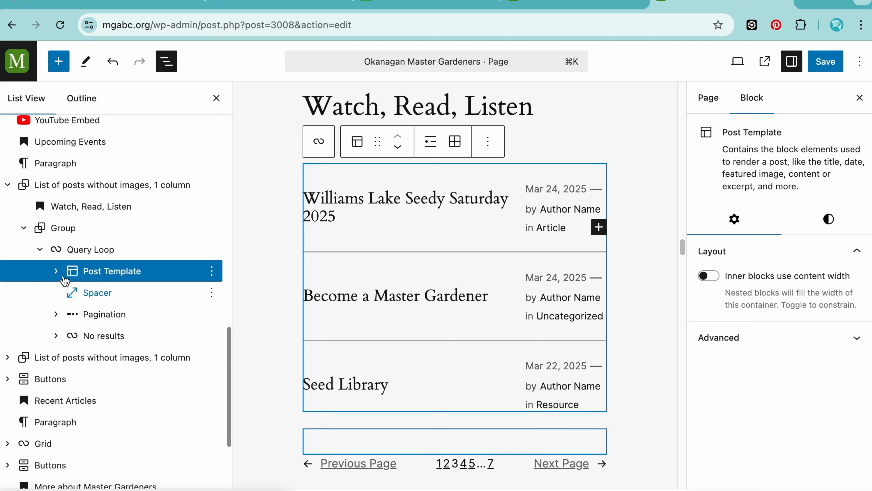
{"action": "left_click", "coordinate": [56, 272]}
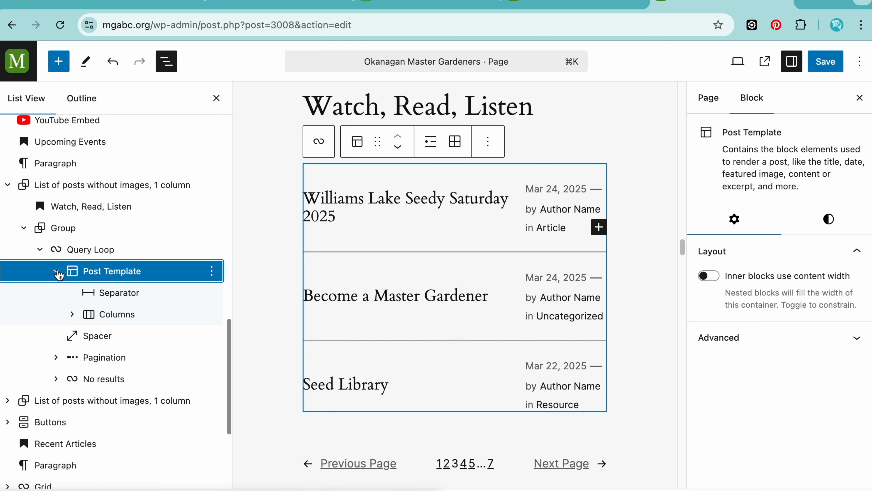
{"action": "left_click", "coordinate": [98, 250]}
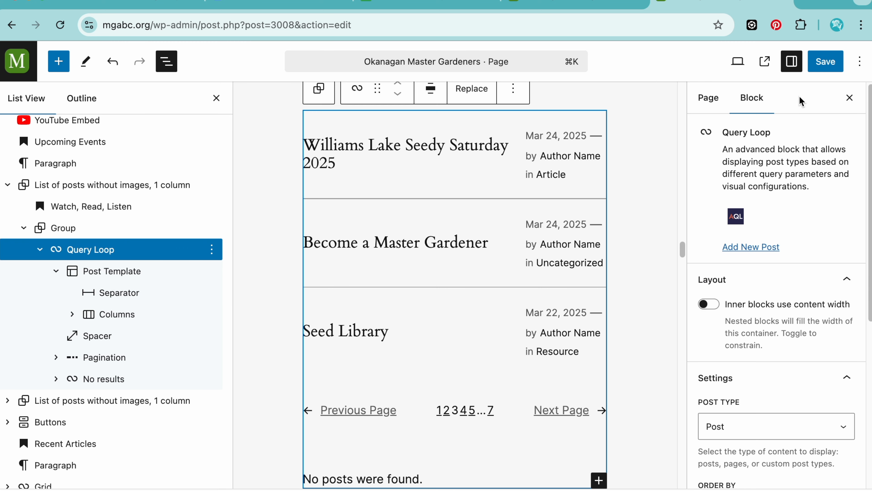
Step: Hide and reshow the settings sidebar, and compare the page's settings with the Query Loop's block settings
{"action": "left_click", "coordinate": [792, 62]}
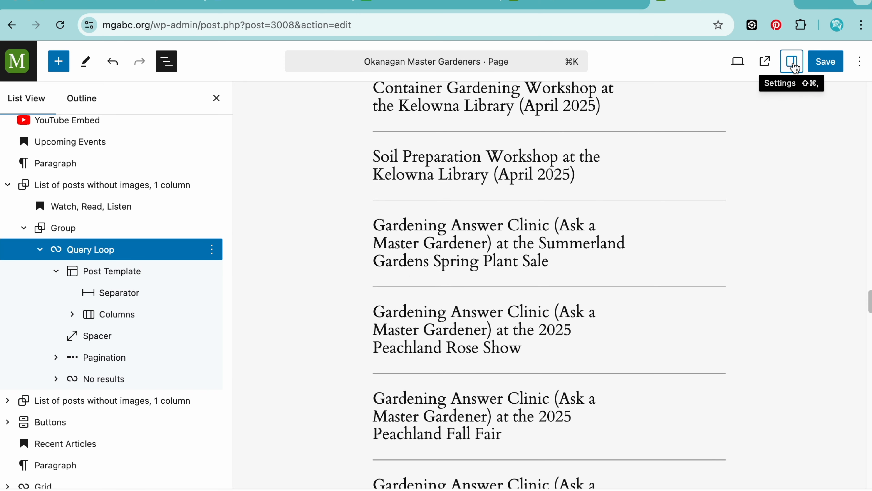
{"action": "left_click", "coordinate": [793, 63]}
{"action": "scroll", "coordinate": [738, 199], "scroll_direction": "down", "scroll_amount": 2}
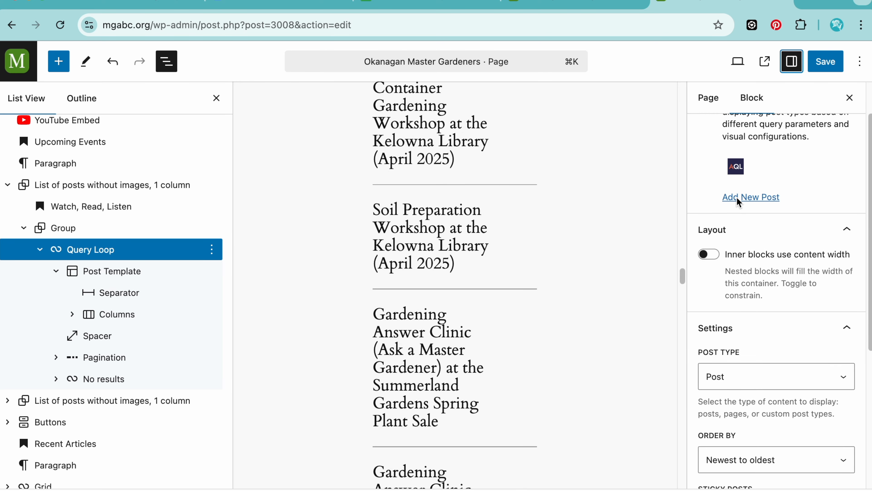
{"action": "scroll", "coordinate": [738, 200], "scroll_direction": "up", "scroll_amount": 2}
{"action": "left_click", "coordinate": [706, 100]}
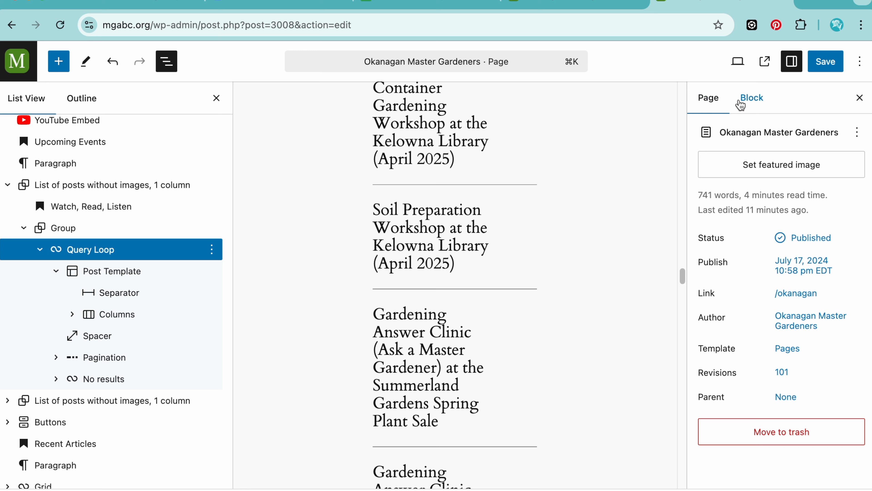
{"action": "left_click", "coordinate": [753, 102]}
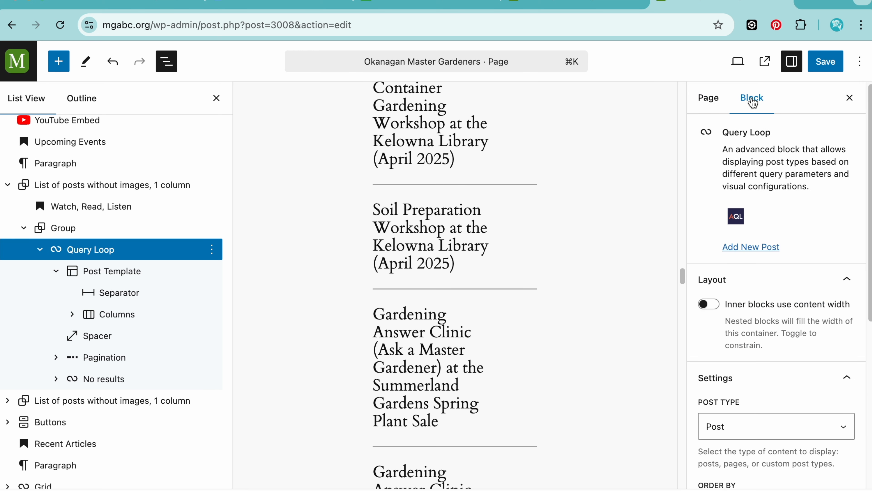
Step: Set the new Query Loop's post type to Event and check the listed entries on the page
{"action": "scroll", "coordinate": [753, 201], "scroll_direction": "down", "scroll_amount": 3}
{"action": "scroll", "coordinate": [753, 202], "scroll_direction": "down", "scroll_amount": 5}
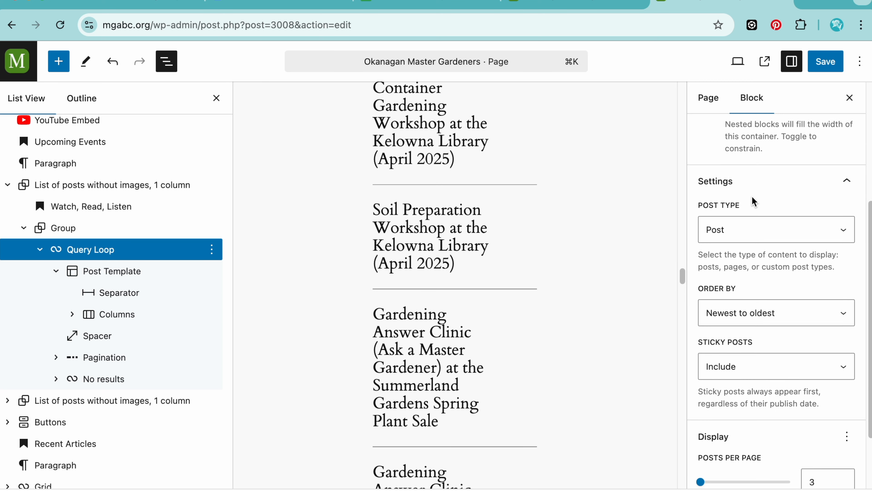
{"action": "scroll", "coordinate": [752, 240], "scroll_direction": "down", "scroll_amount": 2}
{"action": "scroll", "coordinate": [753, 275], "scroll_direction": "up", "scroll_amount": 2}
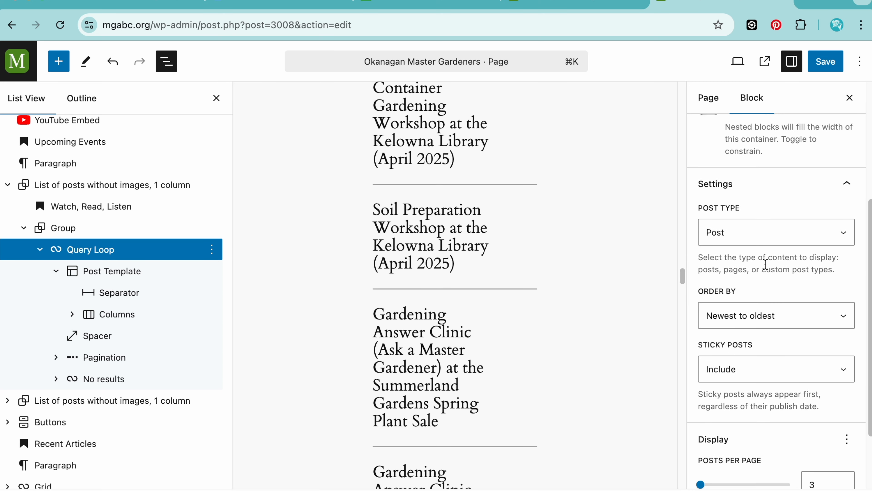
{"action": "left_click", "coordinate": [765, 247]}
{"action": "left_click", "coordinate": [759, 273]}
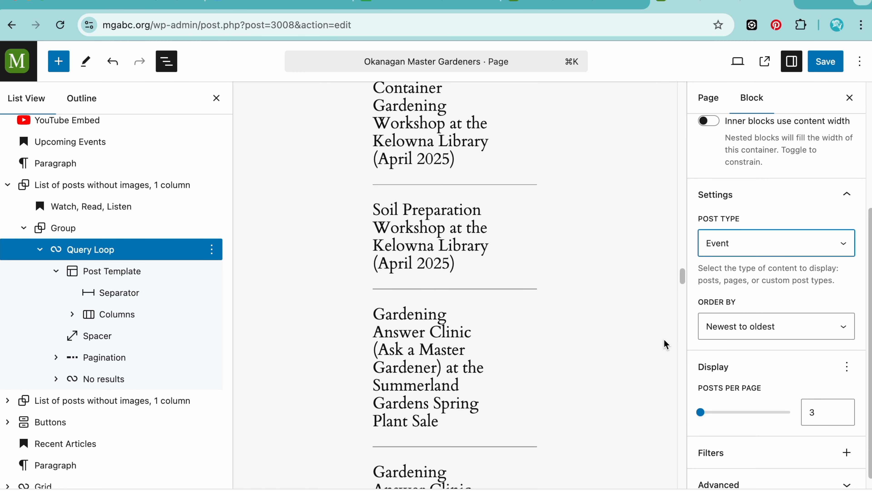
{"action": "scroll", "coordinate": [666, 344], "scroll_direction": "up", "scroll_amount": 5}
{"action": "scroll", "coordinate": [667, 344], "scroll_direction": "down", "scroll_amount": 9}
{"action": "scroll", "coordinate": [666, 344], "scroll_direction": "up", "scroll_amount": 15}
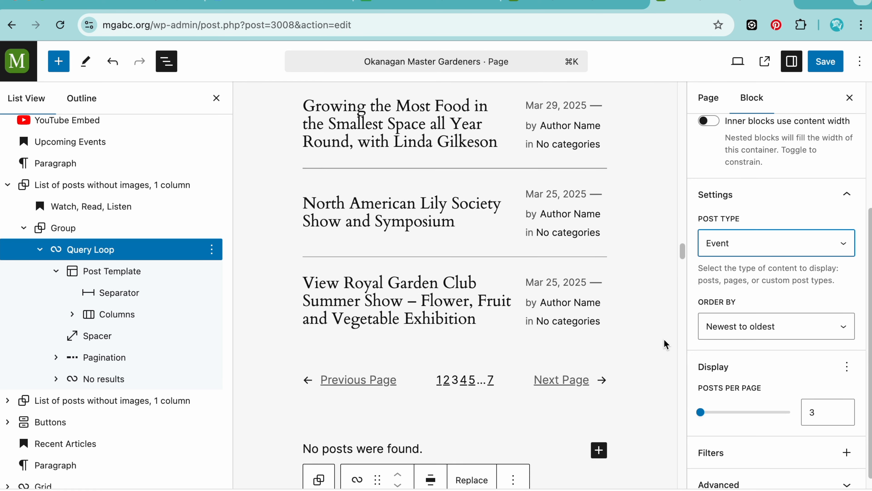
{"action": "scroll", "coordinate": [435, 259], "scroll_direction": "up", "scroll_amount": 5}
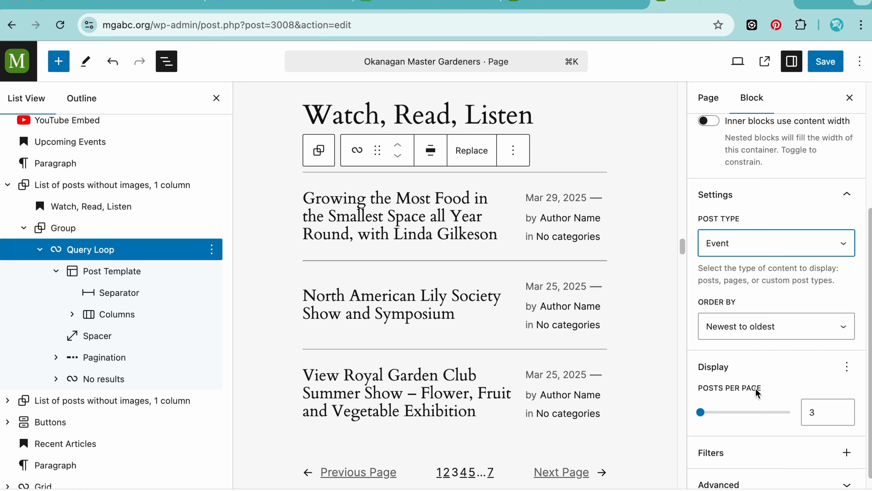
Step: Set the new Query Loop to show 10 posts per page
{"action": "scroll", "coordinate": [752, 394], "scroll_direction": "down", "scroll_amount": 1}
{"action": "double_click", "coordinate": [813, 400]}
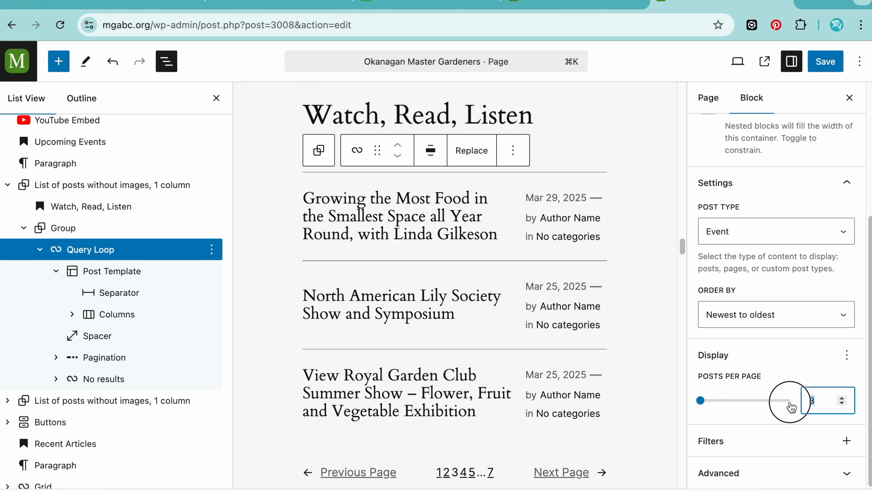
{"action": "type", "text": "10"}
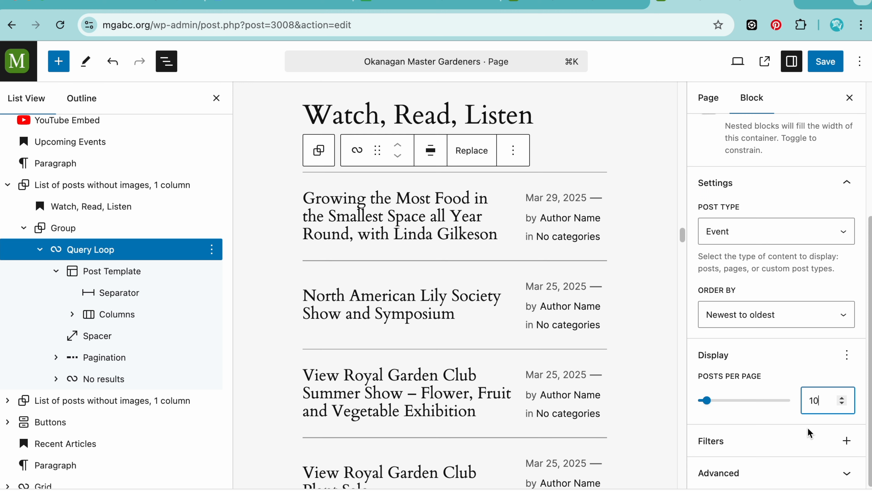
Step: Add an Authors filter to the Query Loop, set it to Okanagan Master Gardeners, and check the listed events
{"action": "left_click", "coordinate": [846, 441]}
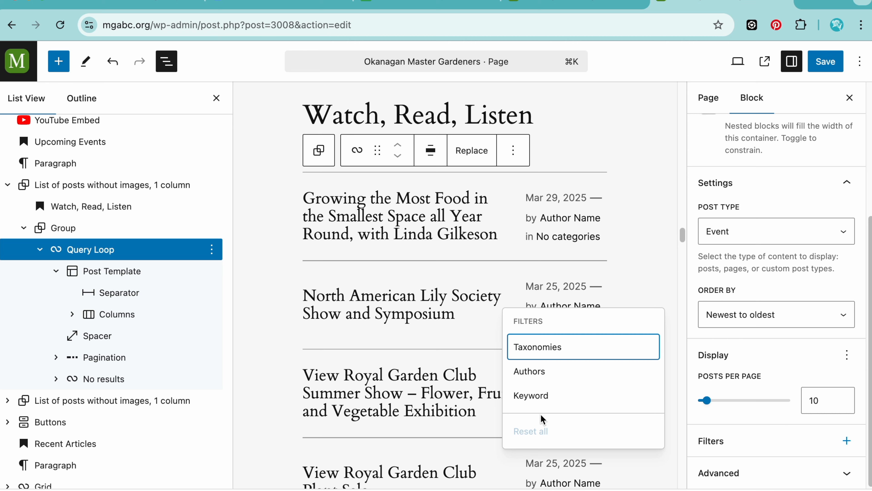
{"action": "left_click", "coordinate": [523, 378]}
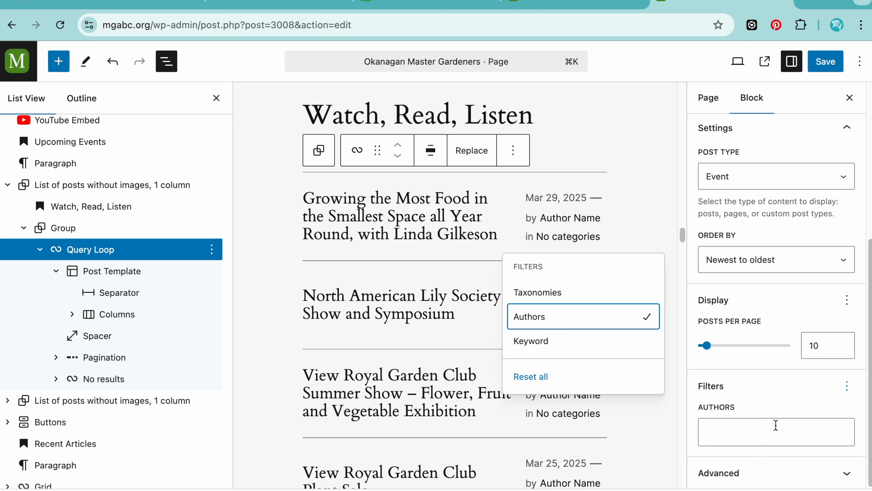
{"action": "left_click", "coordinate": [769, 431]}
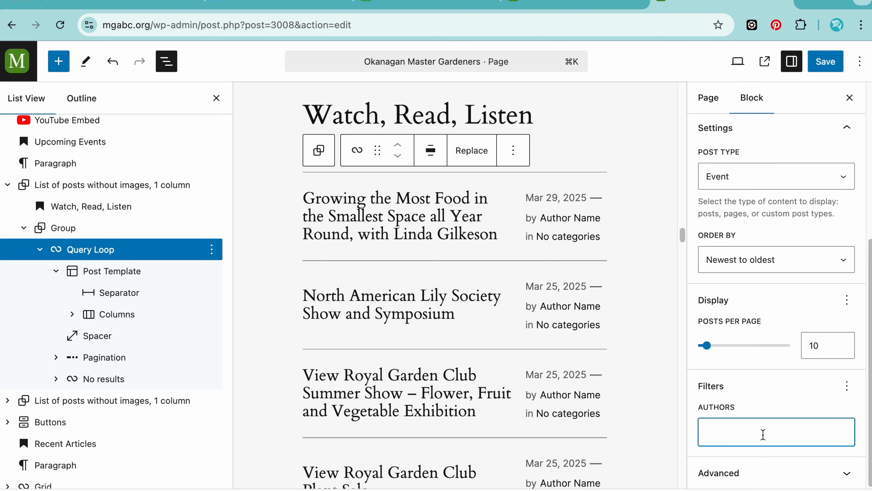
{"action": "type", "text": "Oka"}
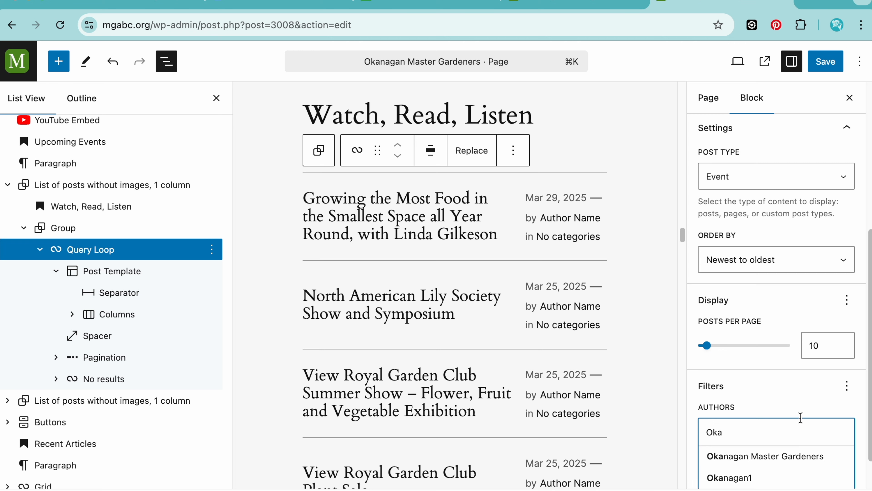
{"action": "left_click", "coordinate": [778, 457]}
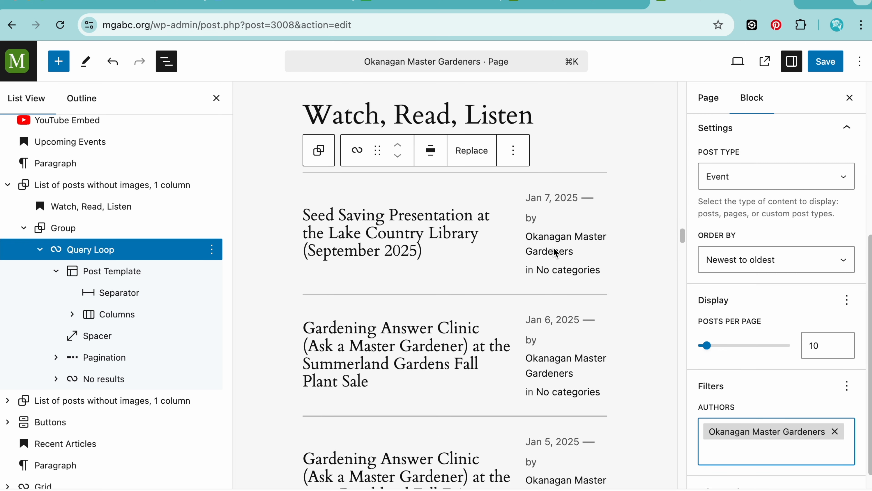
{"action": "scroll", "coordinate": [550, 358], "scroll_direction": "down", "scroll_amount": 3}
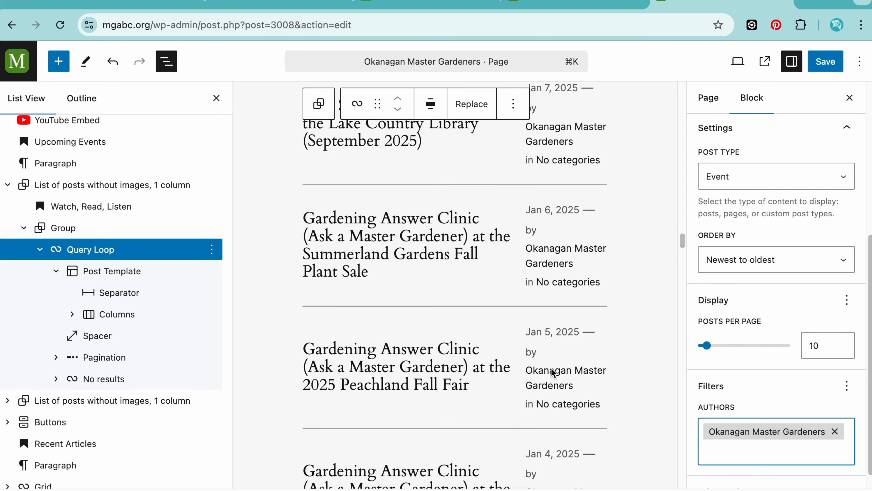
{"action": "scroll", "coordinate": [551, 367], "scroll_direction": "down", "scroll_amount": 2}
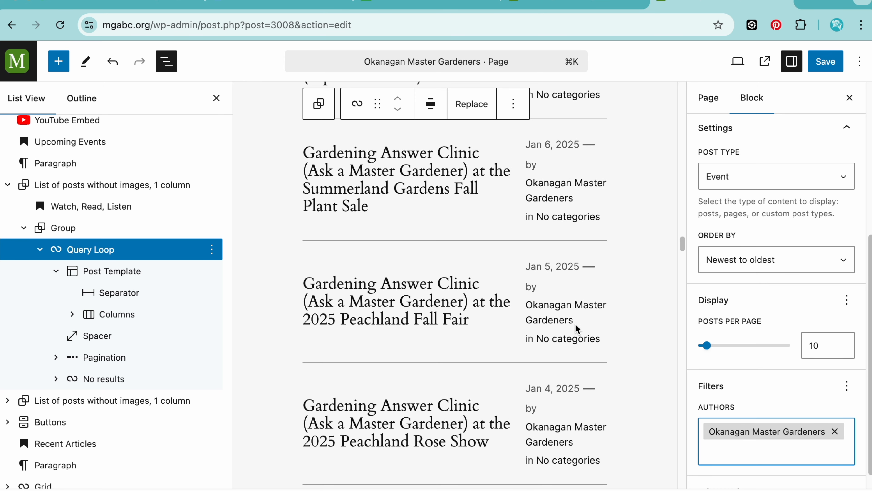
Step: Reselect the Query Loop and review its Order By options, keeping Newest to oldest
{"action": "left_click", "coordinate": [567, 321]}
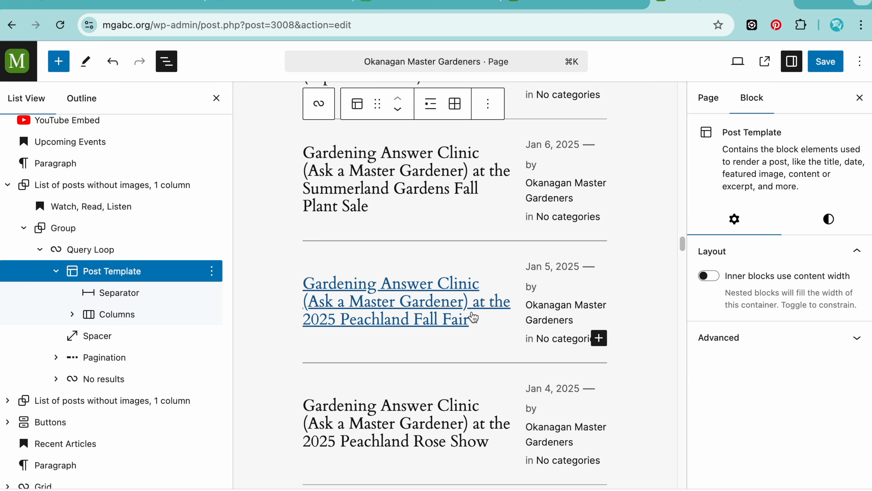
{"action": "left_click", "coordinate": [144, 250]}
{"action": "scroll", "coordinate": [748, 373], "scroll_direction": "down", "scroll_amount": 6}
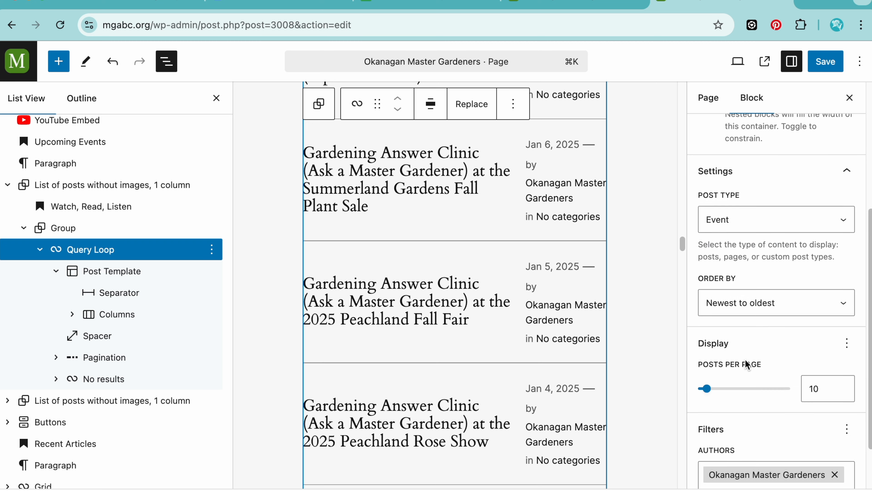
{"action": "left_click", "coordinate": [776, 288]}
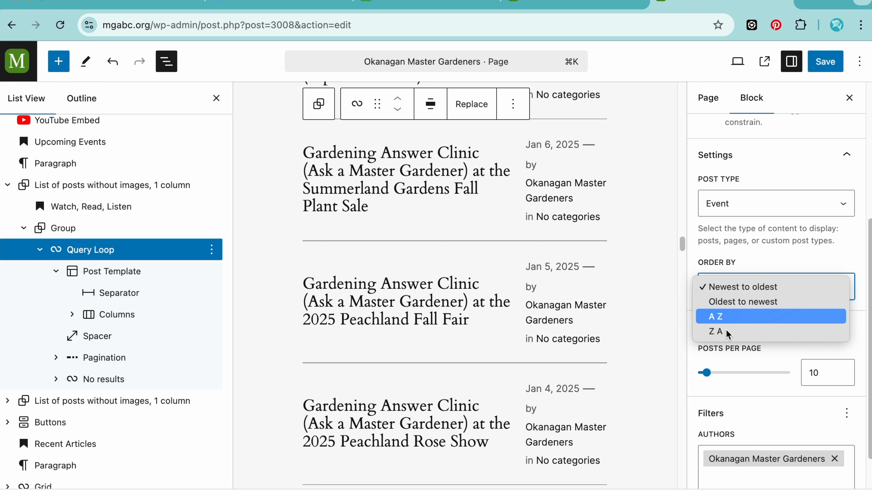
{"action": "left_click", "coordinate": [733, 291]}
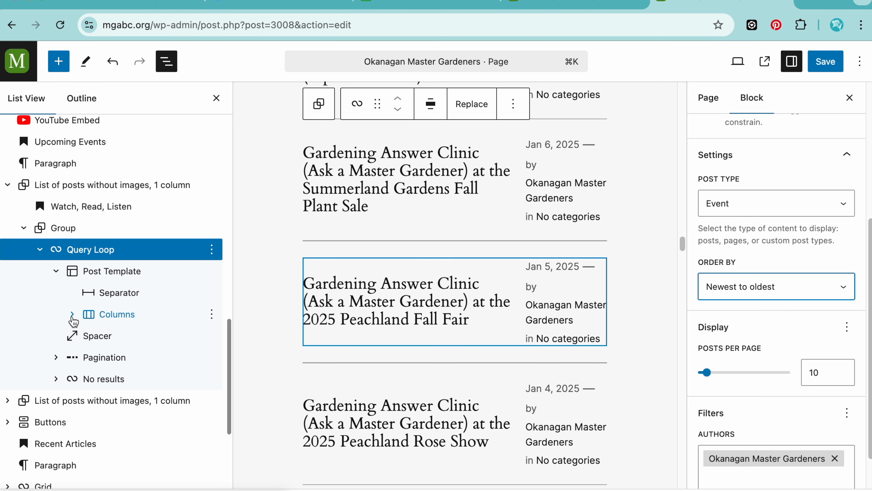
Step: Move the Title block out of the first column to directly below the Separator in the Post Template
{"action": "left_click", "coordinate": [128, 313]}
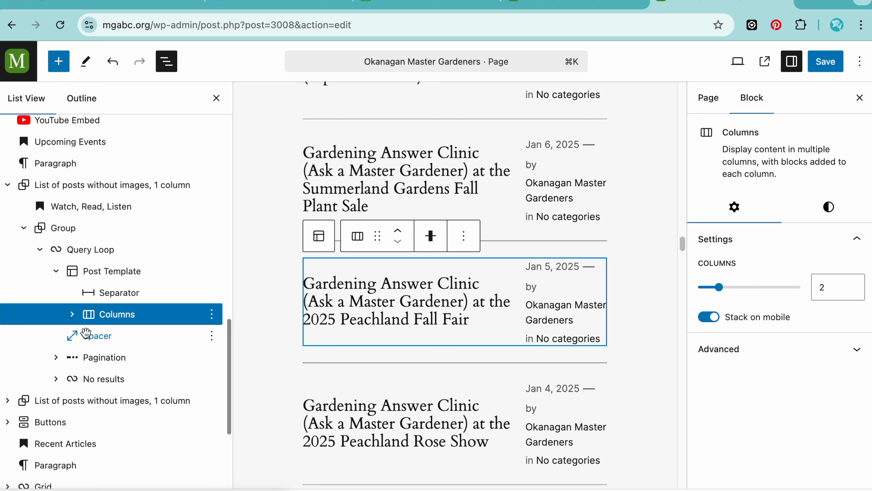
{"action": "left_click", "coordinate": [72, 314]}
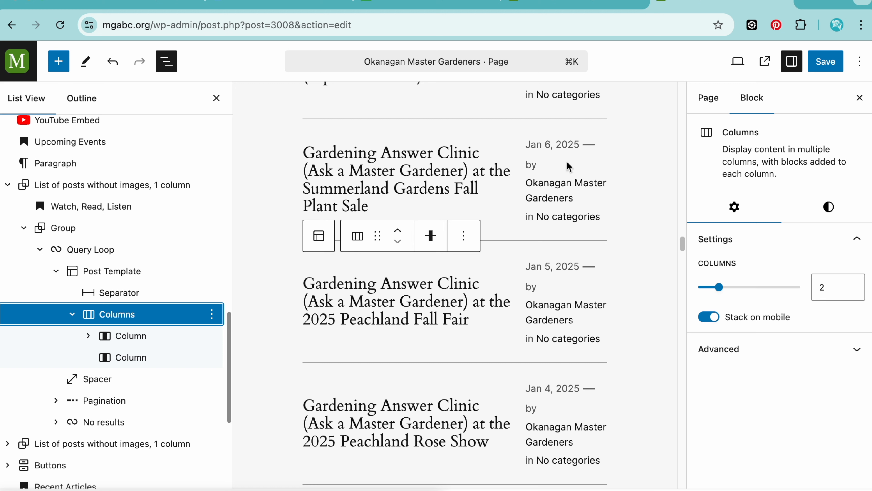
{"action": "left_click", "coordinate": [139, 357]}
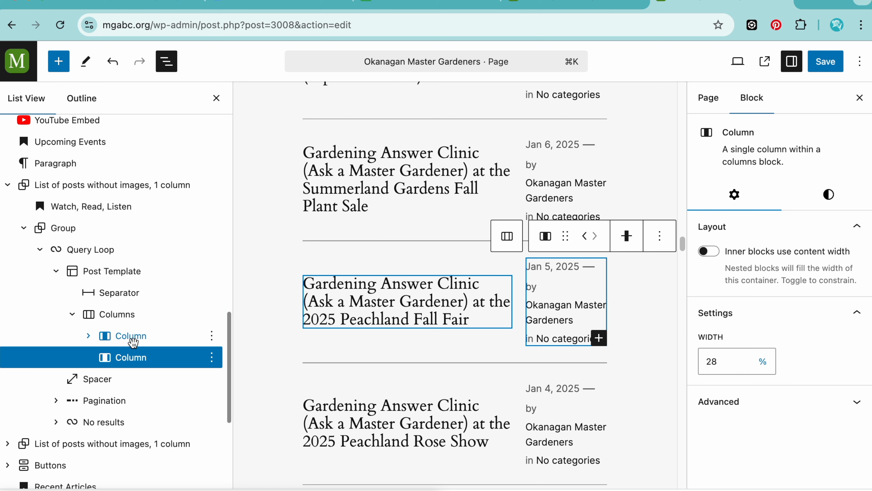
{"action": "left_click", "coordinate": [132, 339]}
{"action": "left_click", "coordinate": [89, 338]}
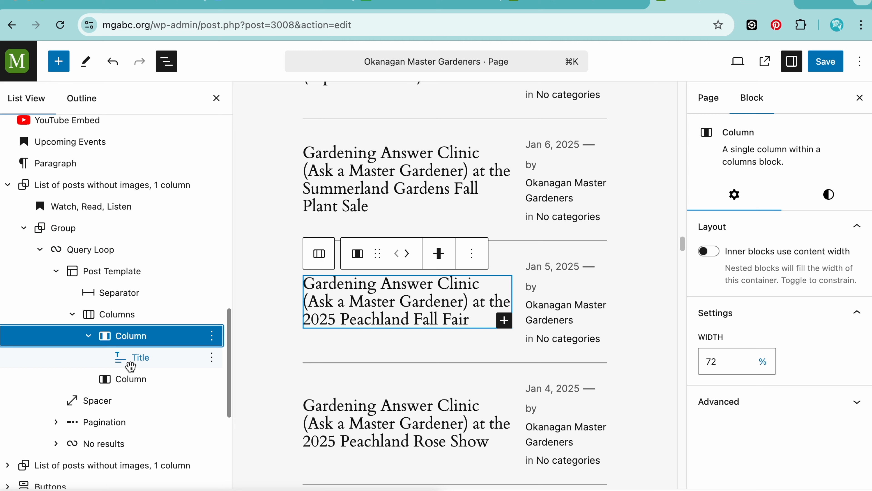
{"action": "left_click", "coordinate": [145, 358]}
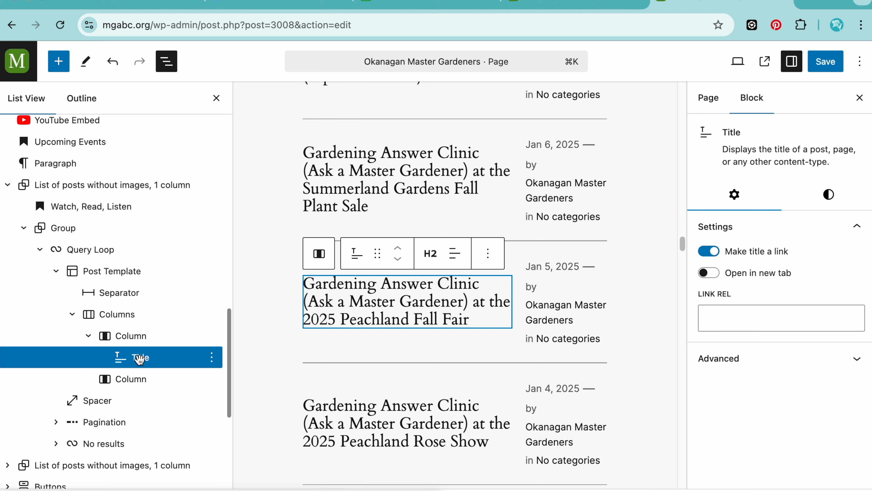
{"action": "left_click_drag", "start_coordinate": [158, 359], "coordinate": [124, 319]}
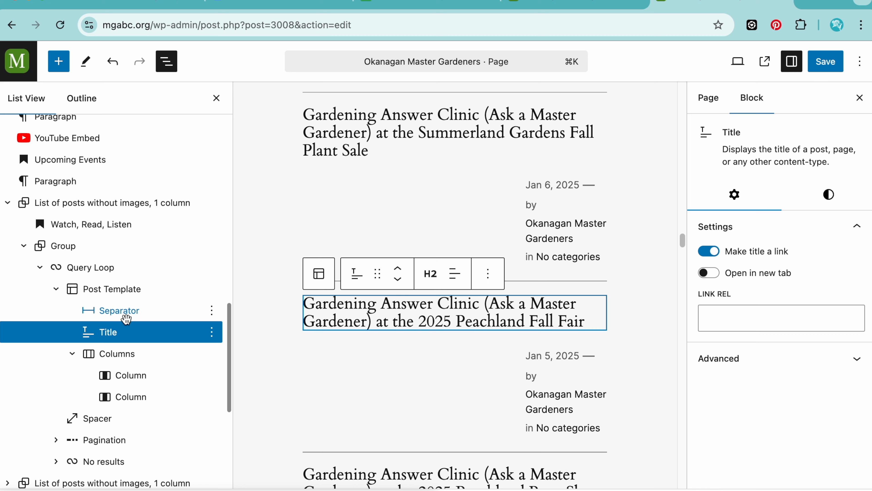
Step: Delete the Columns block containing the date, author and category details from the Post Template
{"action": "left_click", "coordinate": [117, 354]}
{"action": "left_click", "coordinate": [126, 376]}
{"action": "left_click", "coordinate": [133, 398]}
{"action": "left_click", "coordinate": [121, 357]}
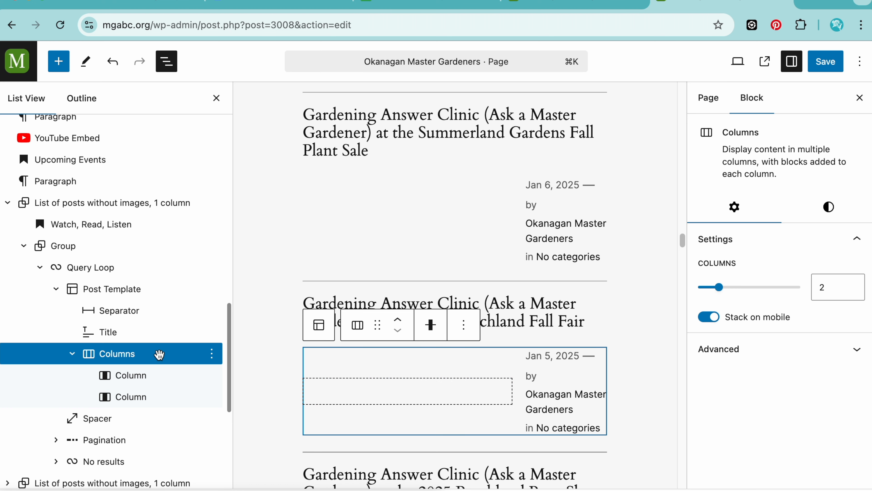
{"action": "key", "text": "BackSpace"}
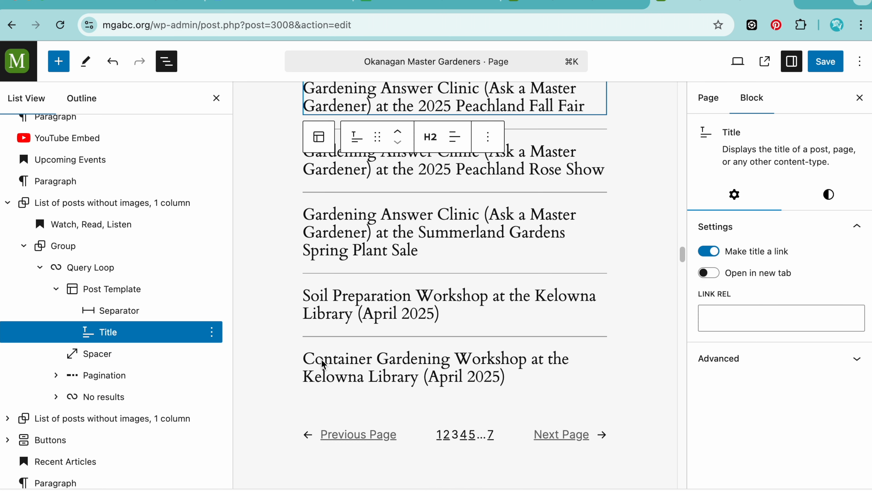
{"action": "scroll", "coordinate": [434, 370], "scroll_direction": "up", "scroll_amount": 1}
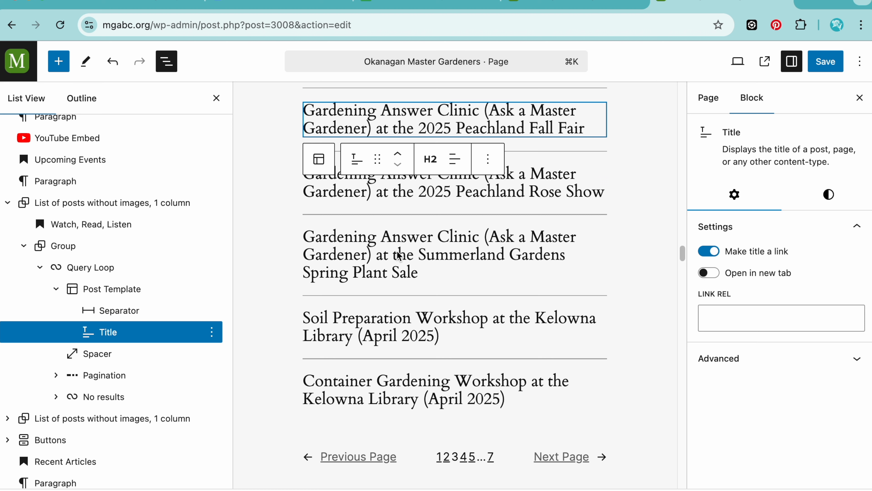
{"action": "key", "text": "super+s"}
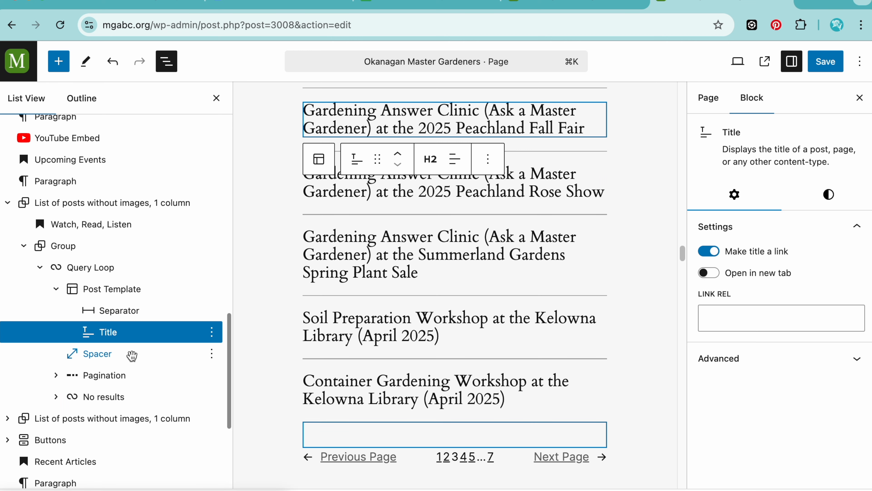
Step: Examine the Spacer, Pagination and No results blocks below the Post Template and where they sit on the page
{"action": "left_click", "coordinate": [125, 359]}
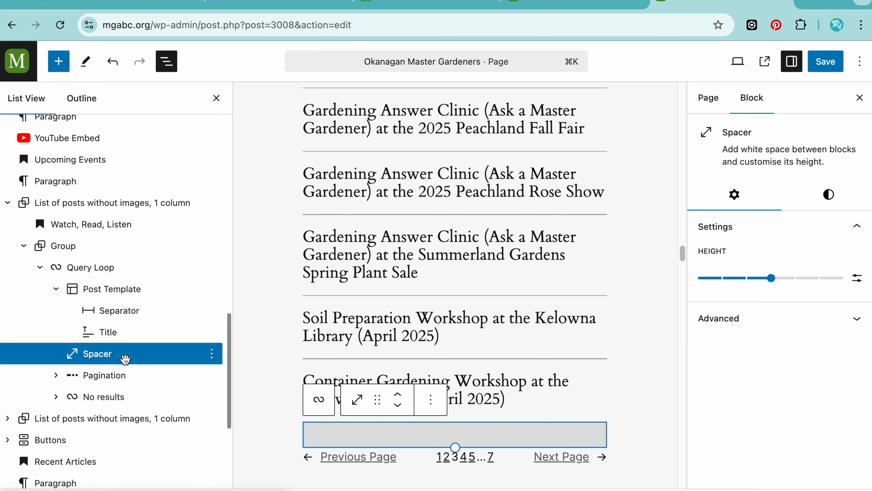
{"action": "left_click", "coordinate": [125, 378]}
{"action": "scroll", "coordinate": [171, 393], "scroll_direction": "down", "scroll_amount": 2}
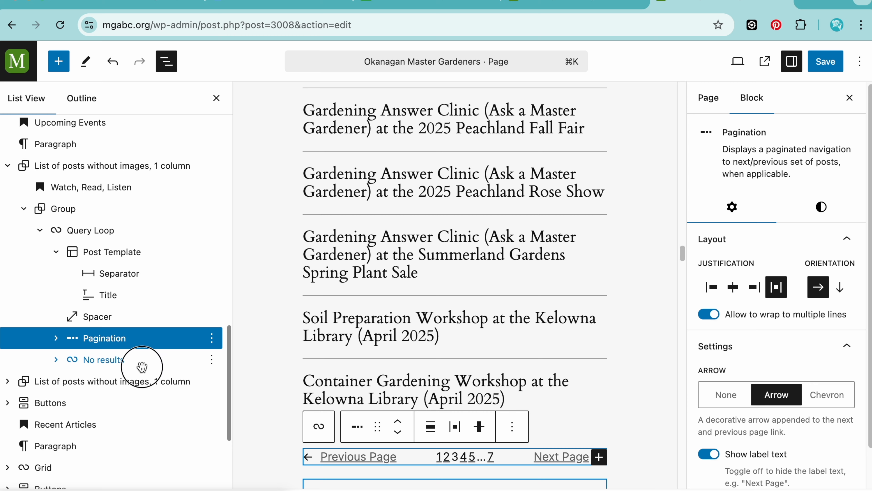
{"action": "left_click", "coordinate": [142, 366]}
{"action": "left_click", "coordinate": [134, 341]}
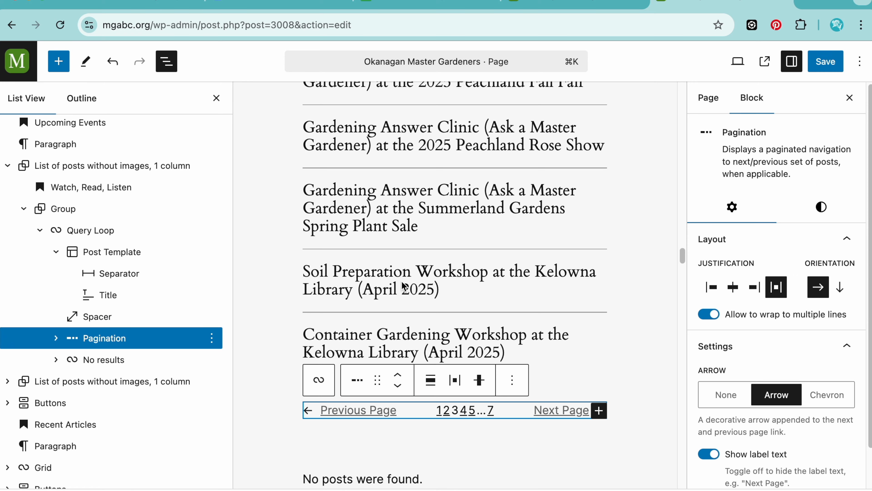
{"action": "scroll", "coordinate": [403, 285], "scroll_direction": "down", "scroll_amount": 3}
{"action": "scroll", "coordinate": [402, 285], "scroll_direction": "up", "scroll_amount": 7}
{"action": "scroll", "coordinate": [403, 285], "scroll_direction": "down", "scroll_amount": 4}
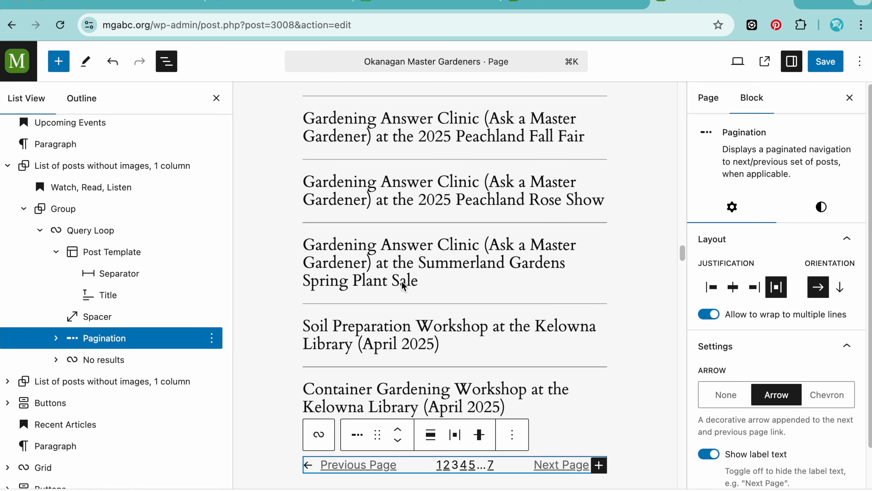
{"action": "scroll", "coordinate": [387, 295], "scroll_direction": "down", "scroll_amount": 2}
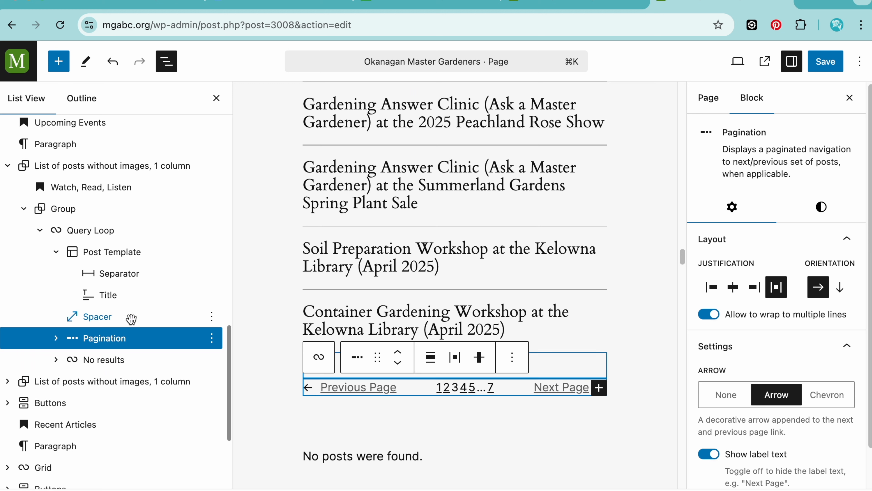
Step: Delete the Spacer, Pagination and No results blocks from the Query Loop
{"action": "left_click", "coordinate": [141, 360]}
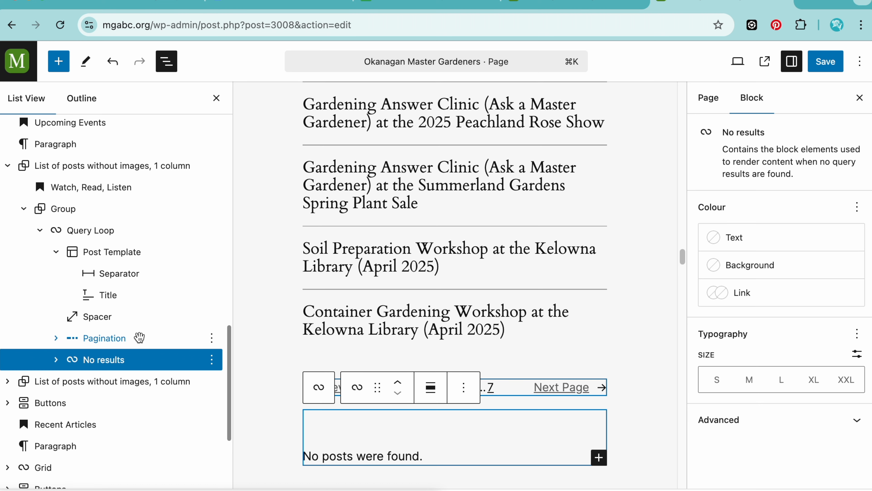
{"action": "left_click", "coordinate": [140, 320], "text": "shift"}
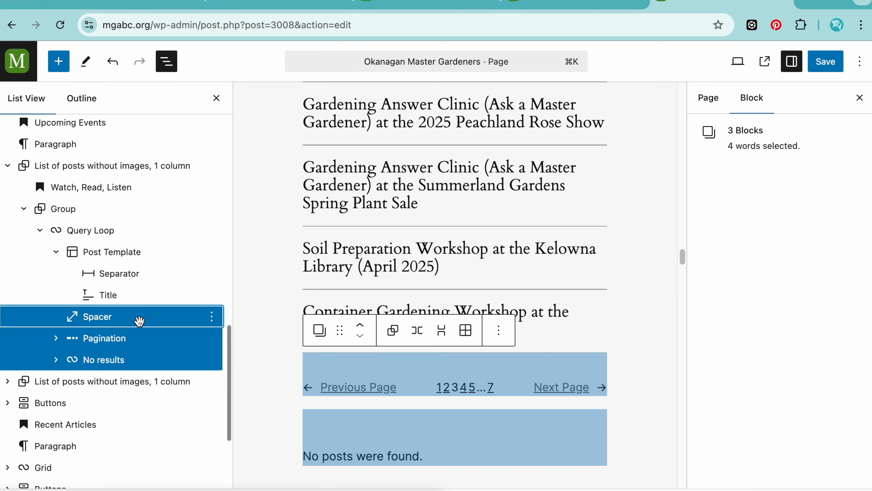
{"action": "key", "text": "BackSpace"}
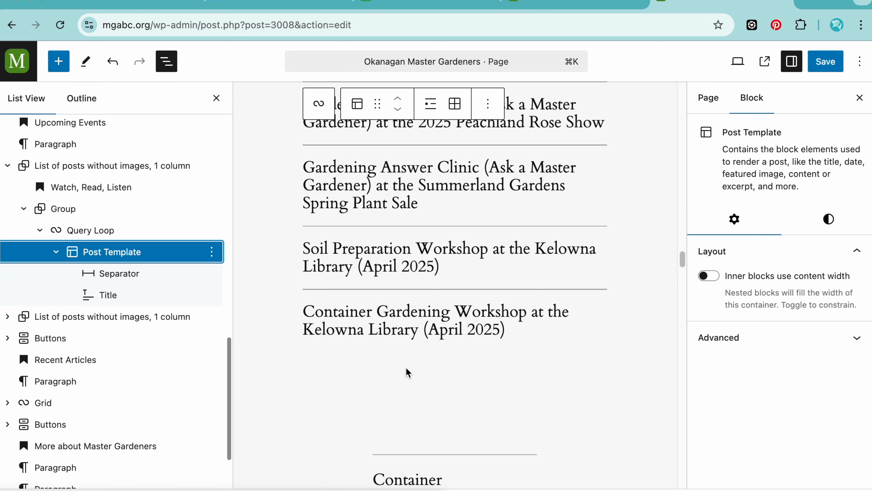
Step: Review the titles-only event list and inspect the Upcoming Events heading and the introductory paragraph above it
{"action": "scroll", "coordinate": [412, 374], "scroll_direction": "up", "scroll_amount": 1}
{"action": "scroll", "coordinate": [413, 374], "scroll_direction": "up", "scroll_amount": 10}
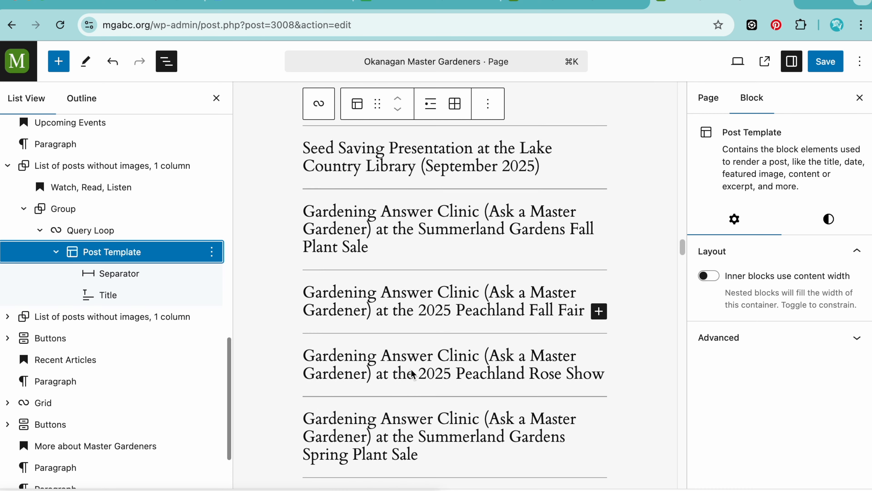
{"action": "scroll", "coordinate": [413, 374], "scroll_direction": "up", "scroll_amount": 2}
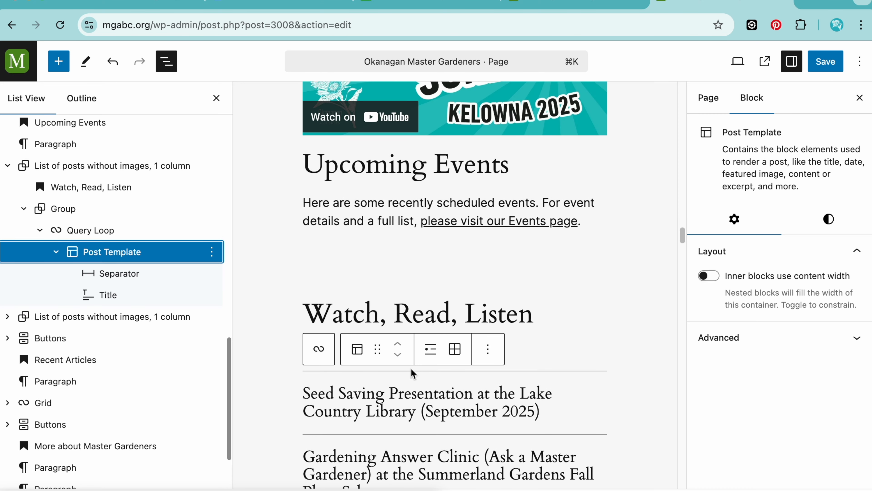
{"action": "scroll", "coordinate": [413, 374], "scroll_direction": "down", "scroll_amount": 2}
{"action": "scroll", "coordinate": [413, 374], "scroll_direction": "up", "scroll_amount": 4}
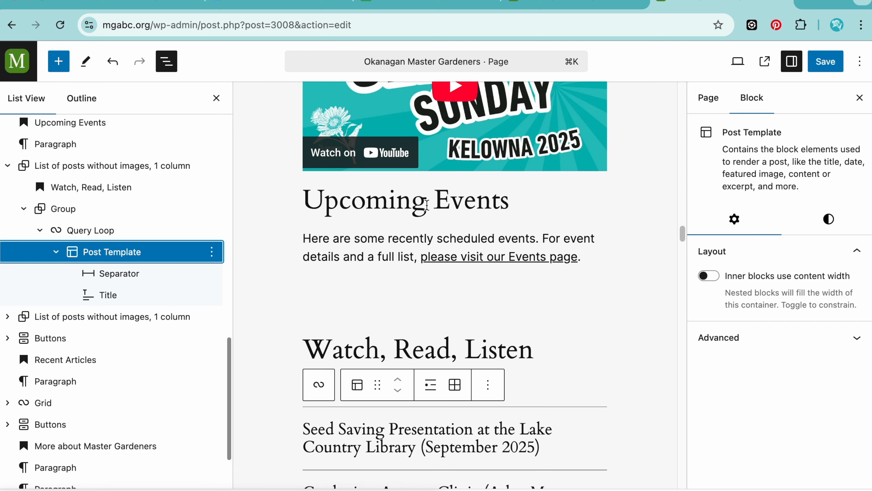
{"action": "left_click", "coordinate": [518, 236]}
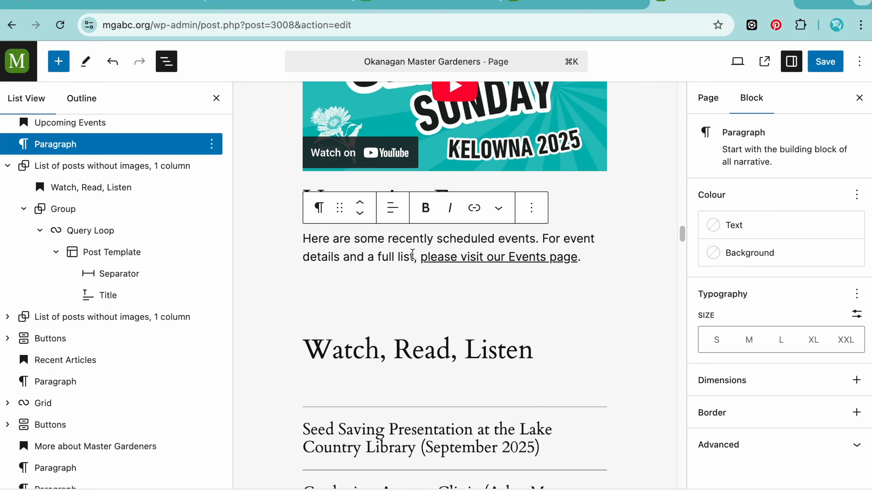
{"action": "left_click", "coordinate": [592, 200]}
{"action": "scroll", "coordinate": [124, 224], "scroll_direction": "up", "scroll_amount": 3}
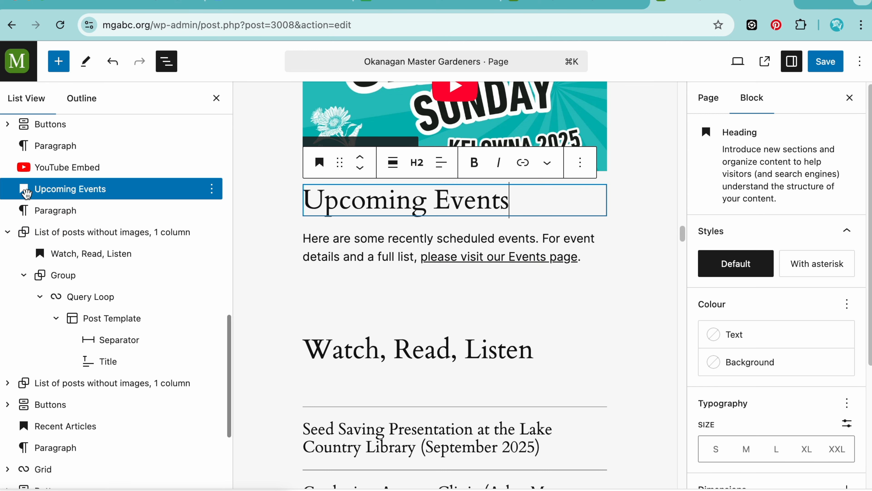
{"action": "left_click", "coordinate": [76, 209]}
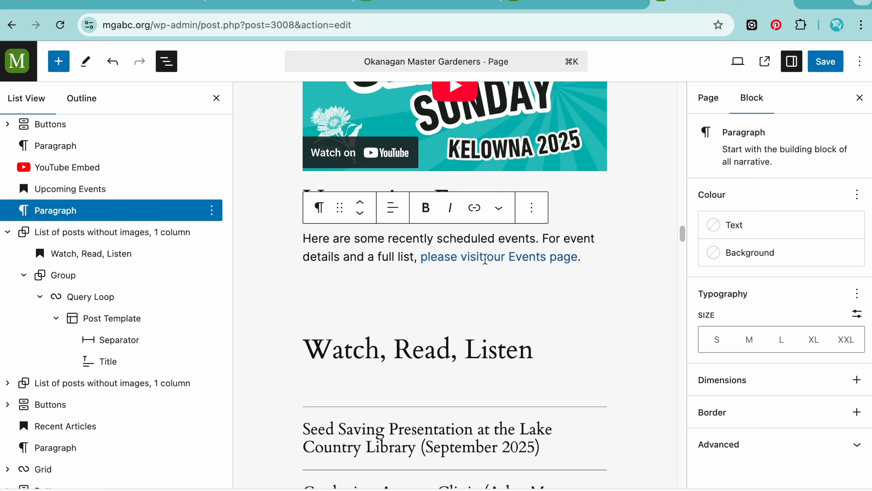
Step: Delete the "Watch, Read, Listen" heading from the event list beneath the Upcoming Events paragraph
{"action": "left_click", "coordinate": [118, 254]}
{"action": "scroll", "coordinate": [117, 256], "scroll_direction": "down", "scroll_amount": 1}
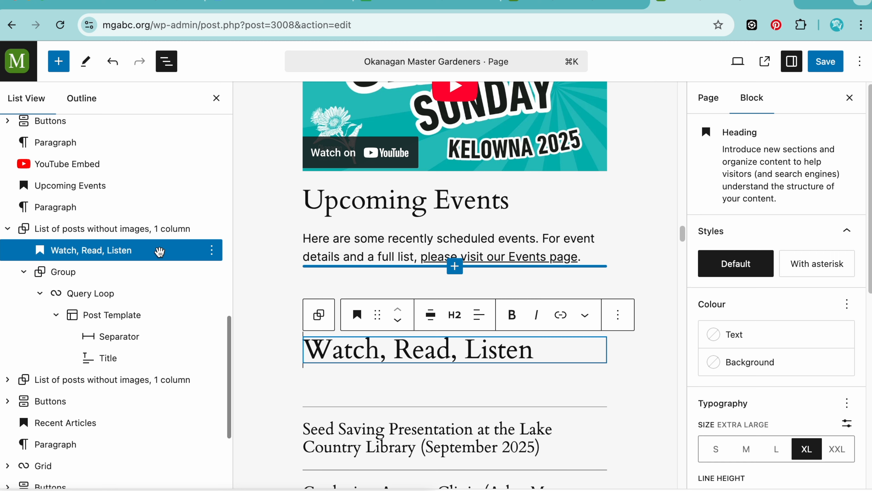
{"action": "key", "text": "BackSpace"}
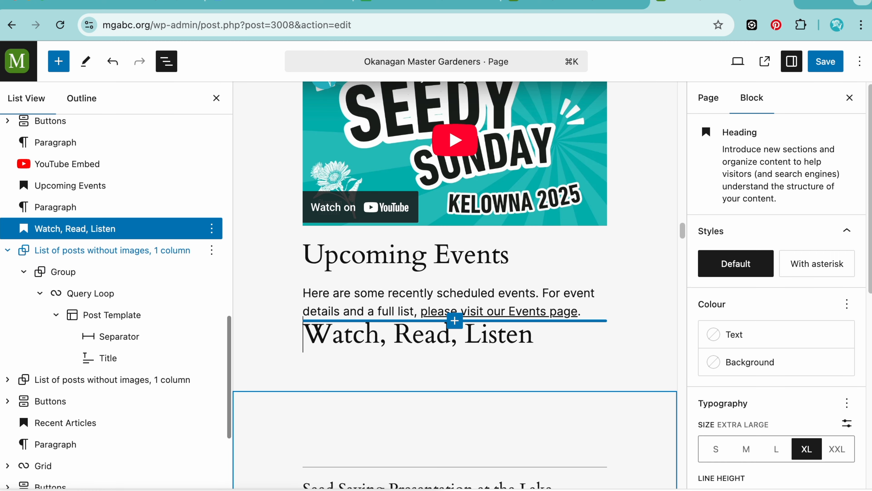
{"action": "left_click", "coordinate": [211, 228]}
{"action": "scroll", "coordinate": [253, 389], "scroll_direction": "down", "scroll_amount": 3}
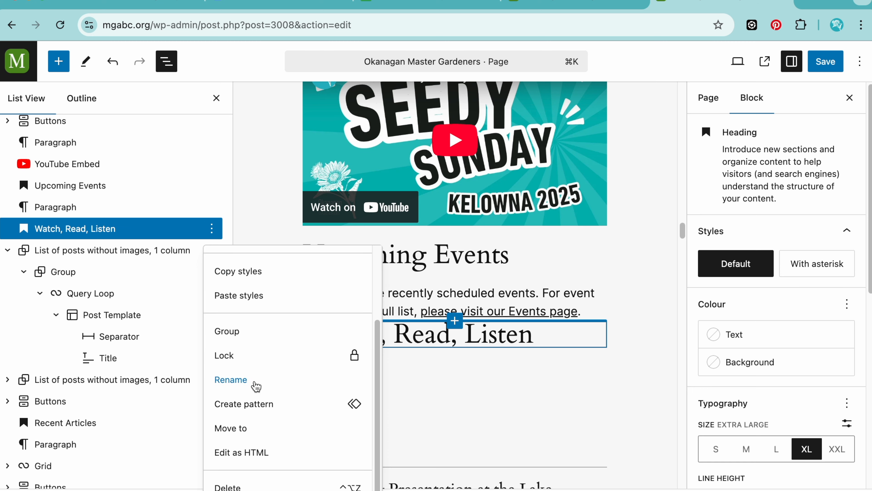
{"action": "left_click", "coordinate": [230, 487]}
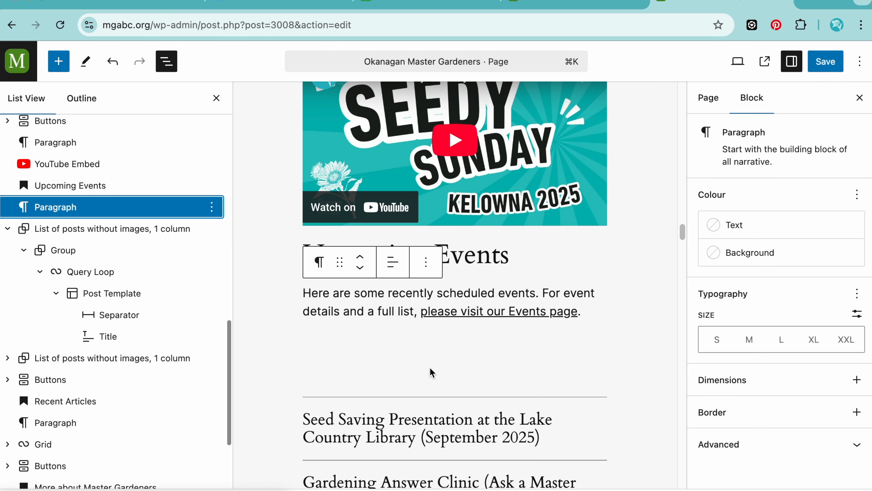
Step: Review the Upcoming Events heading, its introductory paragraph and the full-width list of event titles below them
{"action": "left_click", "coordinate": [503, 260]}
{"action": "left_click", "coordinate": [370, 307]}
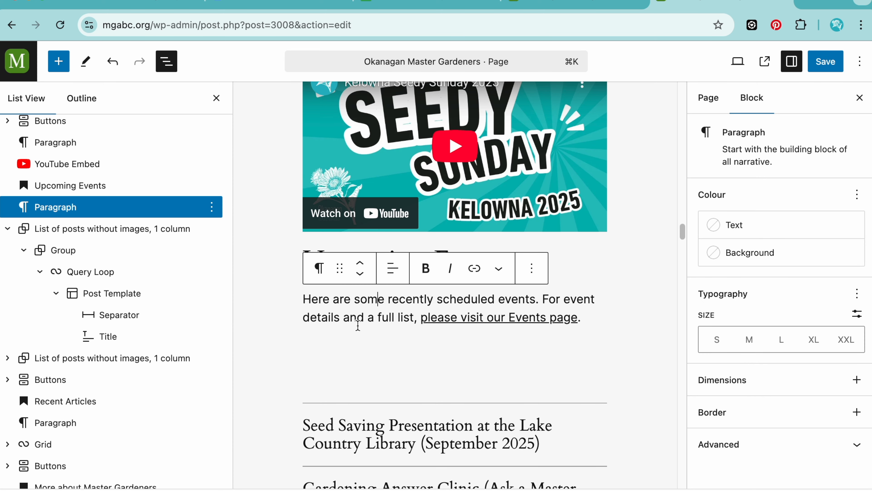
{"action": "scroll", "coordinate": [361, 330], "scroll_direction": "down", "scroll_amount": 4}
{"action": "scroll", "coordinate": [367, 346], "scroll_direction": "down", "scroll_amount": 4}
{"action": "left_click", "coordinate": [367, 344]}
{"action": "scroll", "coordinate": [375, 345], "scroll_direction": "down", "scroll_amount": 8}
{"action": "scroll", "coordinate": [379, 346], "scroll_direction": "down", "scroll_amount": 5}
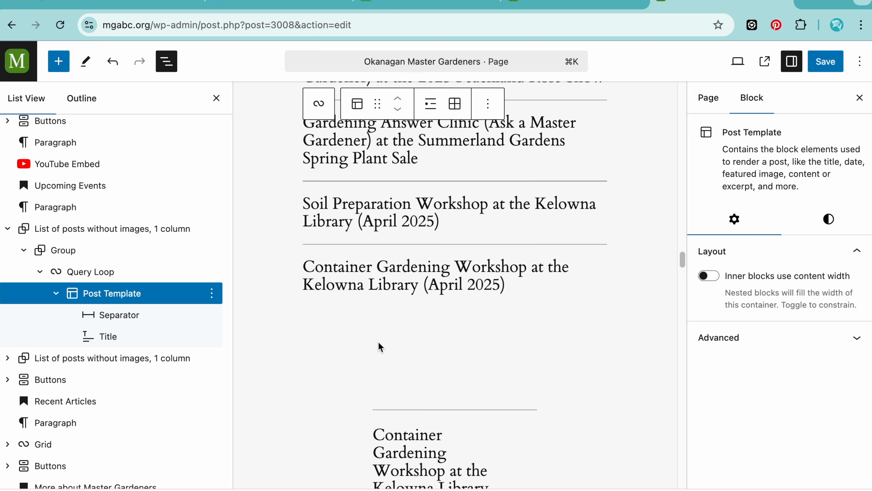
Step: Delete the second, narrower "List of posts without images, 1 column" group below the full-width event list
{"action": "scroll", "coordinate": [426, 407], "scroll_direction": "down", "scroll_amount": 8}
{"action": "left_click", "coordinate": [433, 371]}
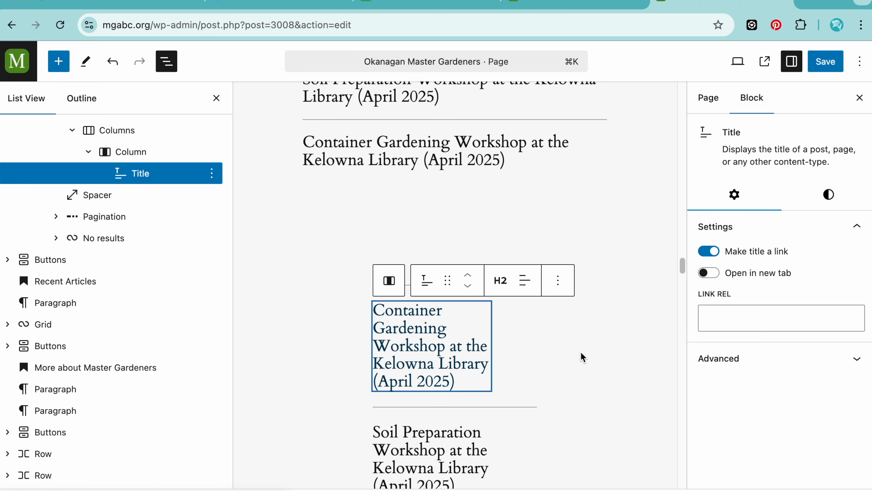
{"action": "left_click", "coordinate": [535, 329]}
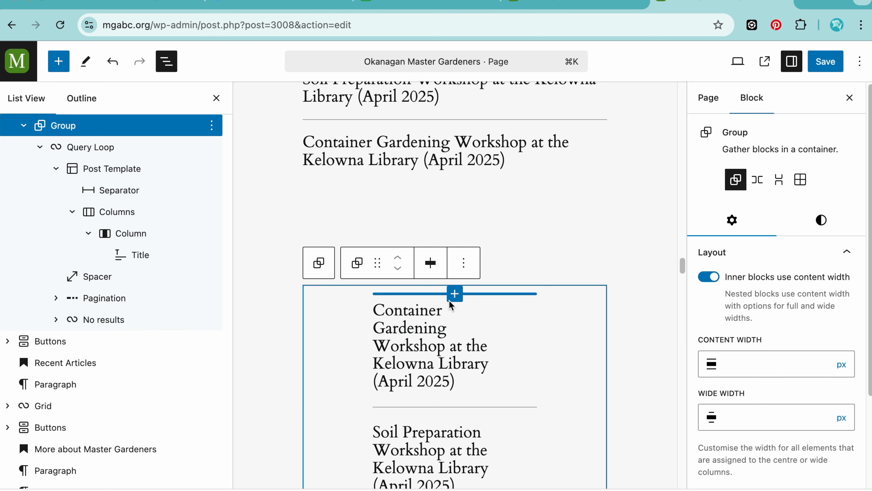
{"action": "scroll", "coordinate": [189, 321], "scroll_direction": "up", "scroll_amount": 2}
{"action": "scroll", "coordinate": [189, 320], "scroll_direction": "up", "scroll_amount": 1}
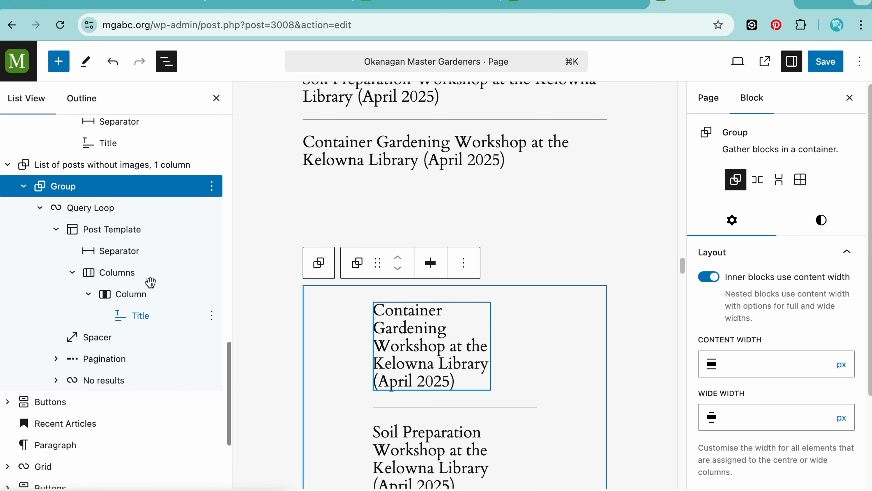
{"action": "left_click", "coordinate": [134, 168]}
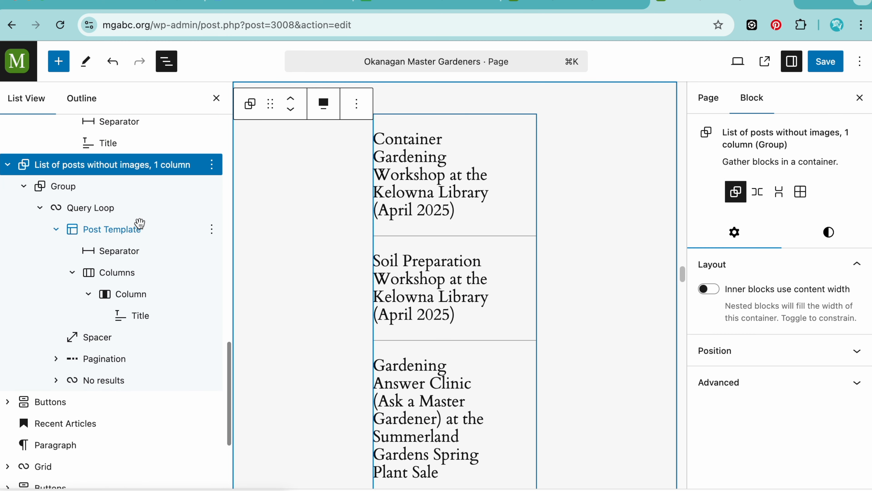
{"action": "key", "text": "BackSpace"}
Step: Inspect the Upcoming Events heading, the introductory paragraph and the remaining list of posts group in the editor
{"action": "scroll", "coordinate": [368, 252], "scroll_direction": "up", "scroll_amount": 6}
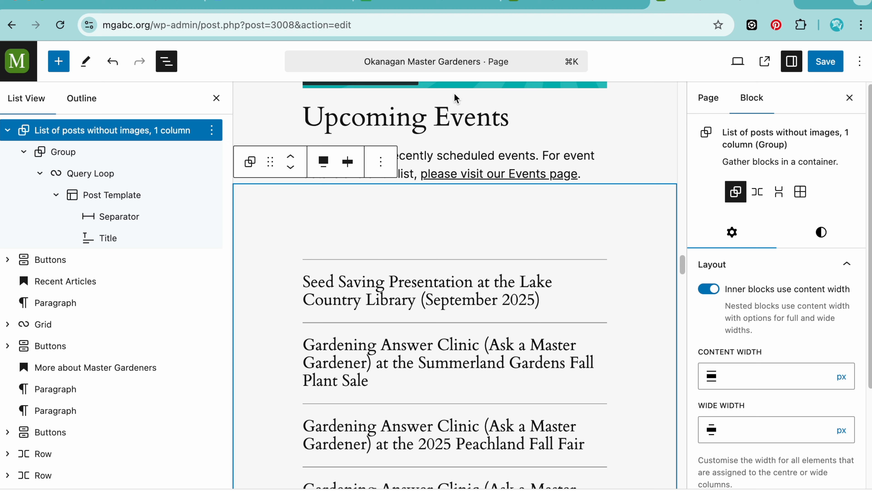
{"action": "scroll", "coordinate": [368, 197], "scroll_direction": "up", "scroll_amount": 2}
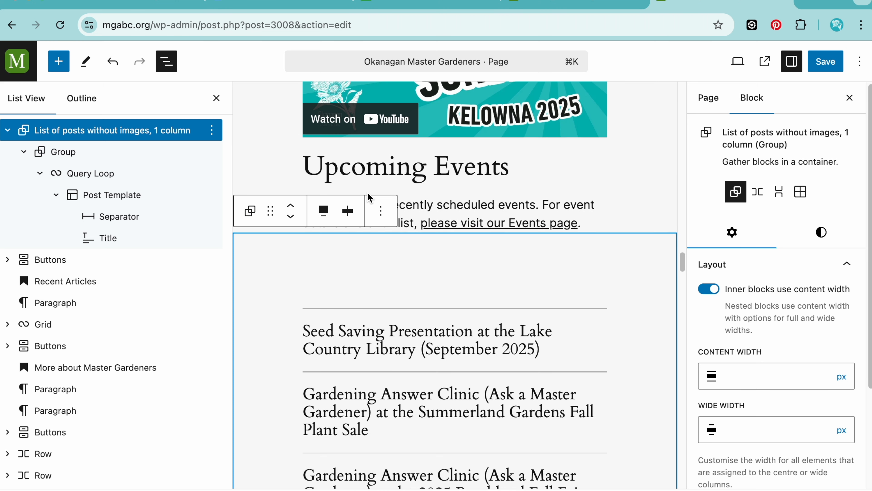
{"action": "left_click", "coordinate": [478, 166]}
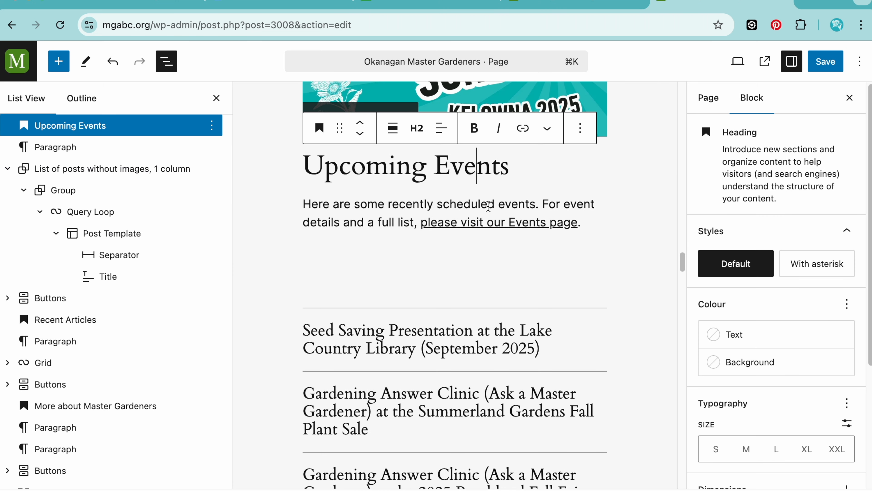
{"action": "left_click", "coordinate": [487, 203]}
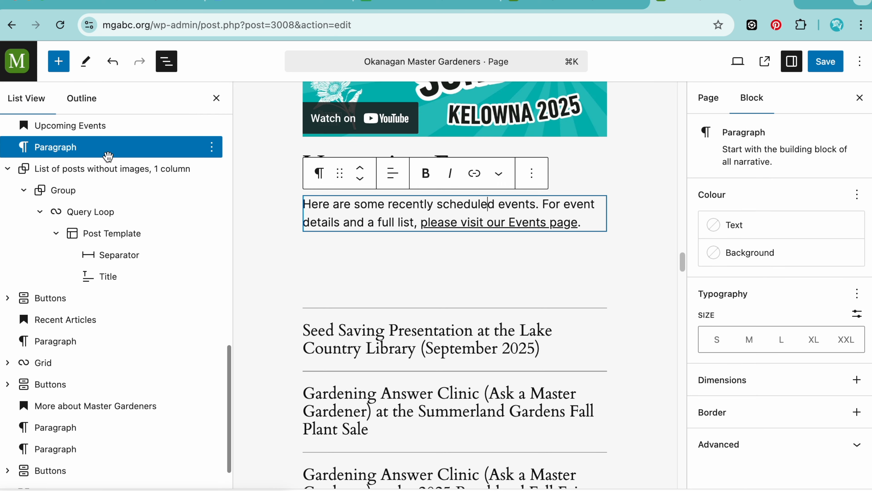
{"action": "left_click", "coordinate": [109, 168]}
{"action": "scroll", "coordinate": [462, 347], "scroll_direction": "down", "scroll_amount": 5}
{"action": "scroll", "coordinate": [462, 347], "scroll_direction": "up", "scroll_amount": 8}
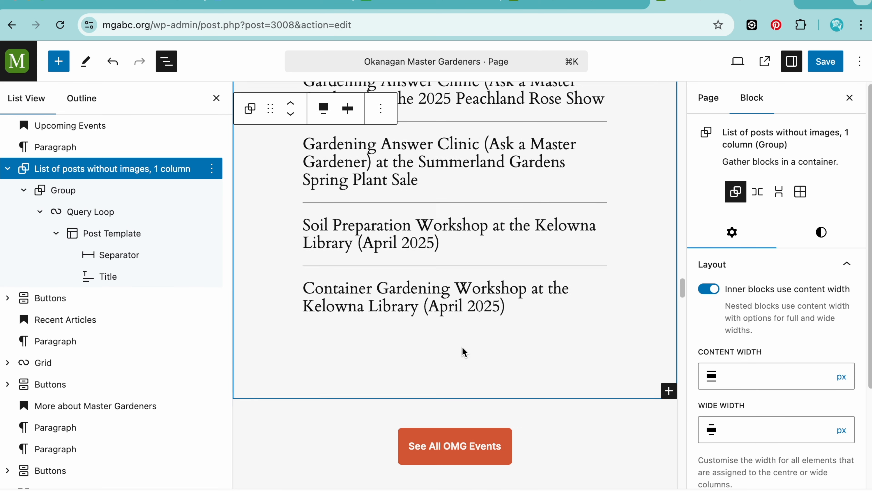
Step: Examine the event titles in the list and the Buttons block containing "See All OMG Events" beneath it
{"action": "scroll", "coordinate": [461, 347], "scroll_direction": "down", "scroll_amount": 5}
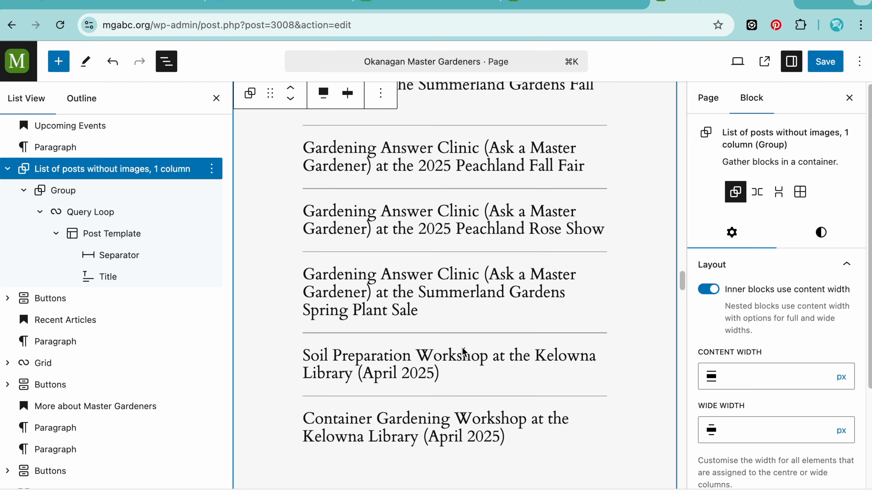
{"action": "scroll", "coordinate": [461, 347], "scroll_direction": "up", "scroll_amount": 3}
{"action": "scroll", "coordinate": [462, 347], "scroll_direction": "down", "scroll_amount": 3}
{"action": "scroll", "coordinate": [462, 347], "scroll_direction": "down", "scroll_amount": 3}
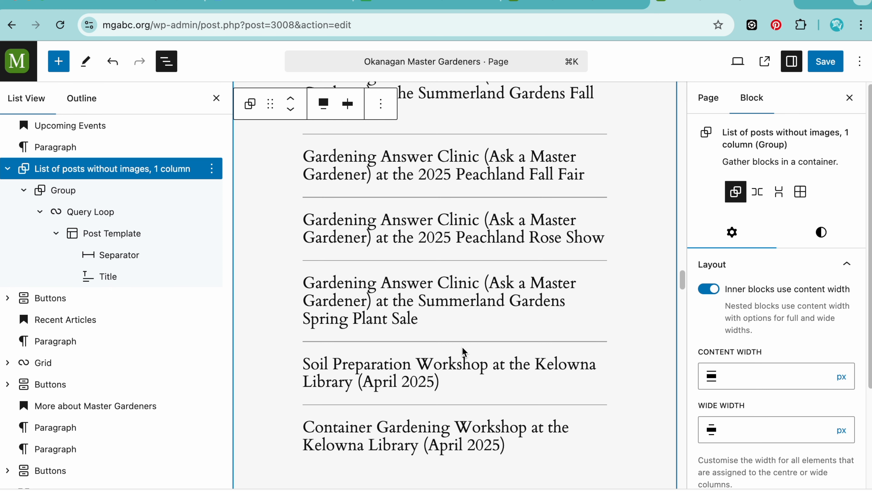
{"action": "scroll", "coordinate": [461, 347], "scroll_direction": "down", "scroll_amount": 3}
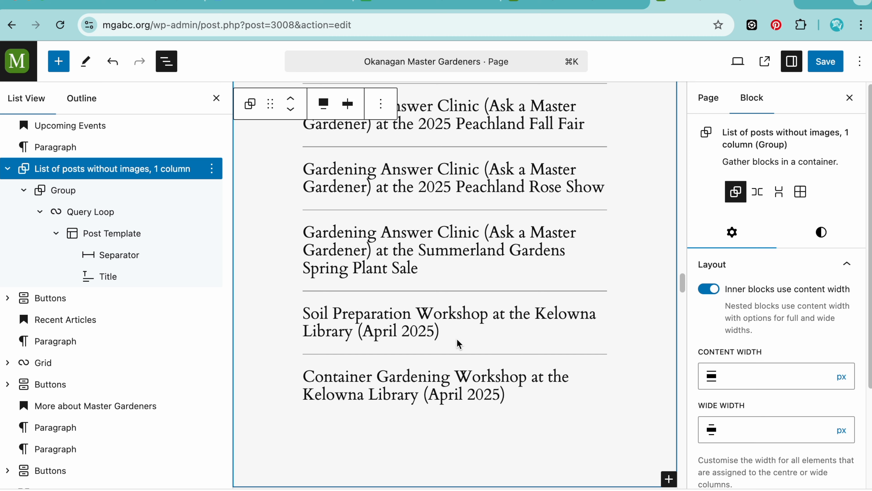
{"action": "scroll", "coordinate": [457, 339], "scroll_direction": "up", "scroll_amount": 2}
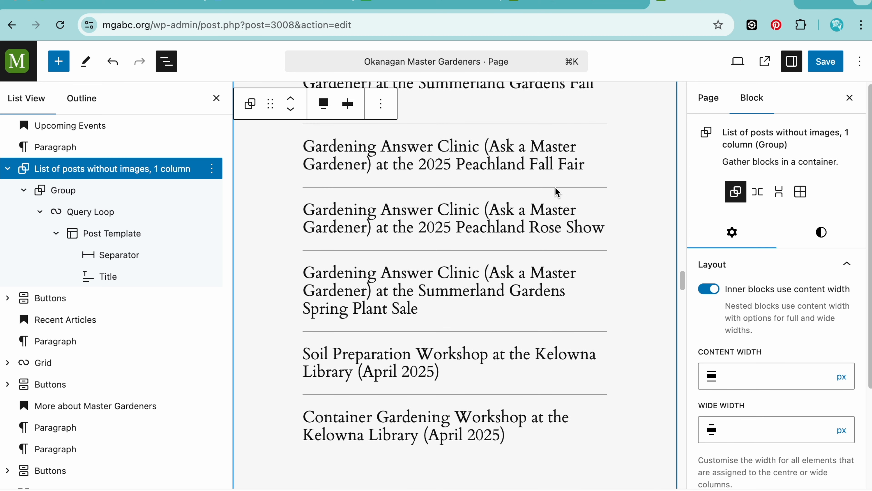
{"action": "scroll", "coordinate": [467, 296], "scroll_direction": "down", "scroll_amount": 5}
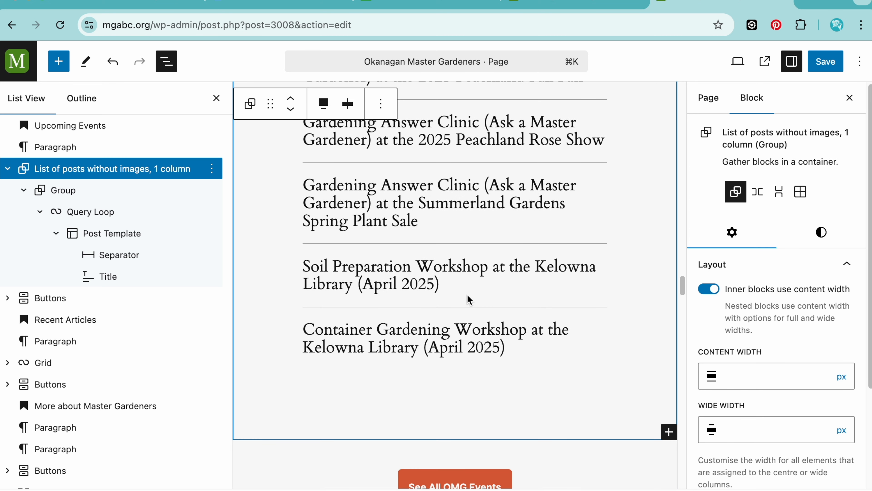
{"action": "scroll", "coordinate": [469, 299], "scroll_direction": "down", "scroll_amount": 10}
{"action": "scroll", "coordinate": [467, 295], "scroll_direction": "up", "scroll_amount": 20}
{"action": "scroll", "coordinate": [468, 294], "scroll_direction": "down", "scroll_amount": 4}
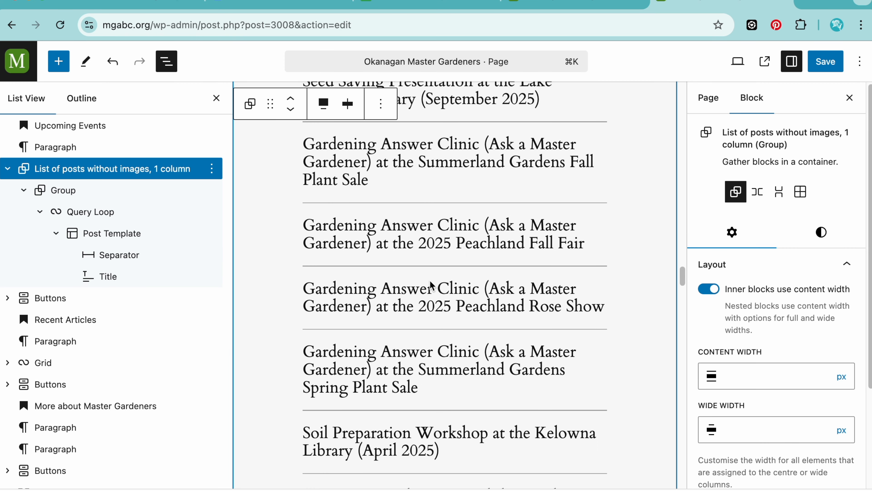
{"action": "scroll", "coordinate": [431, 285], "scroll_direction": "down", "scroll_amount": 15}
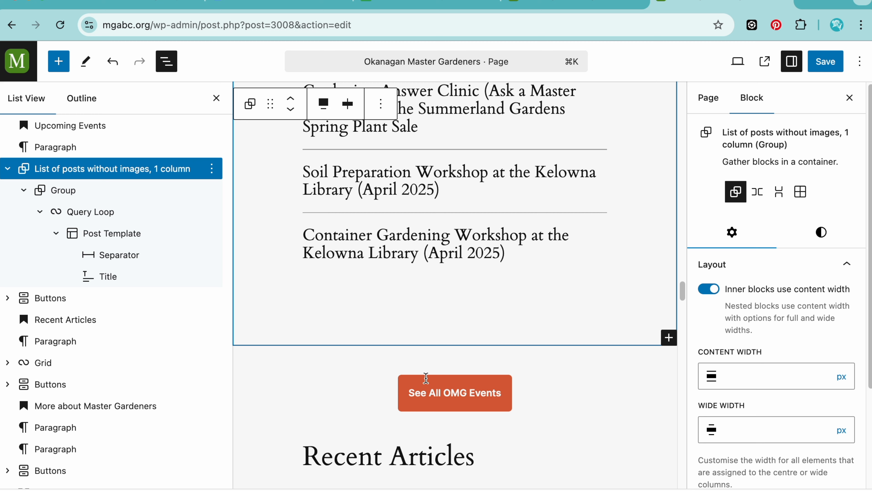
{"action": "left_click", "coordinate": [111, 298]}
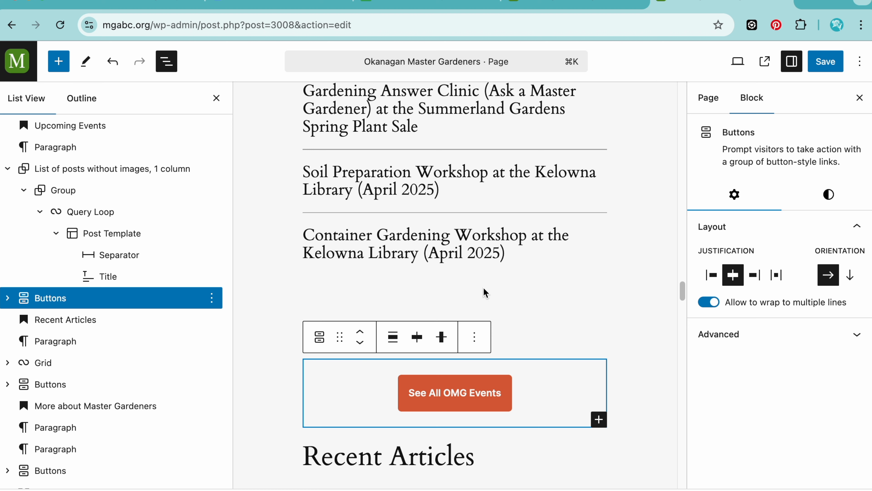
Step: Save the Okanagan Master Gardeners page and open its published version in a new browser tab
{"action": "left_click", "coordinate": [826, 65]}
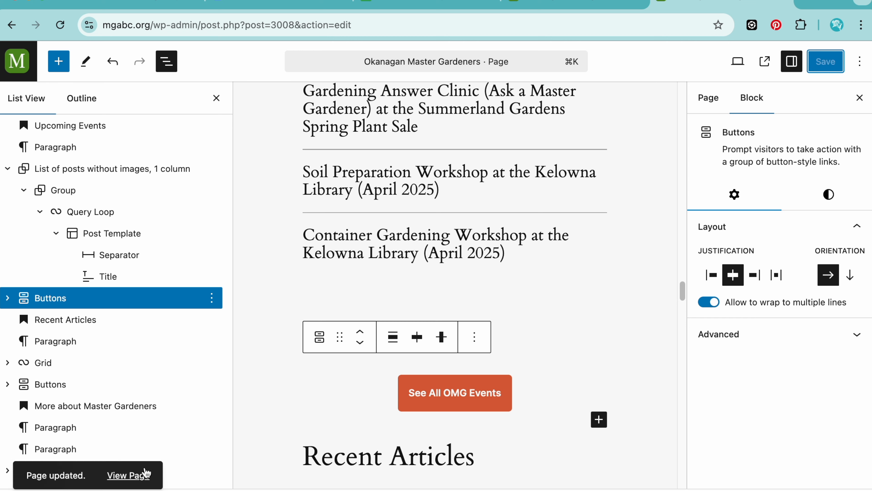
{"action": "right_click", "coordinate": [141, 475]}
{"action": "left_click", "coordinate": [213, 285]}
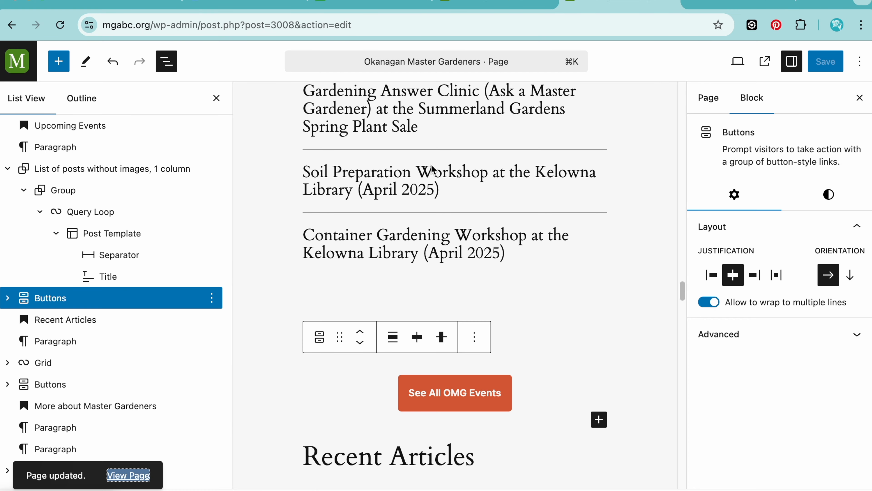
{"action": "left_click", "coordinate": [716, 2]}
Step: Check the Upcoming Events heading and introductory sentence on the published Okanagan page
{"action": "scroll", "coordinate": [521, 233], "scroll_direction": "down", "scroll_amount": 20}
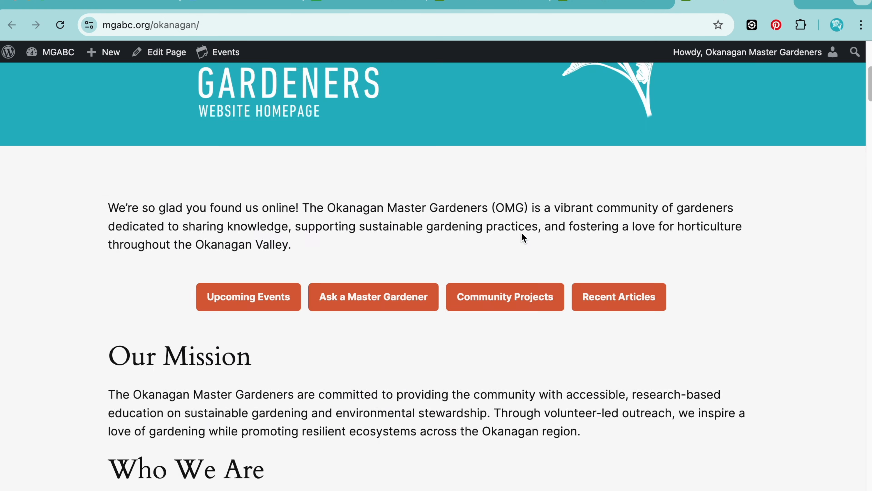
{"action": "scroll", "coordinate": [521, 233], "scroll_direction": "down", "scroll_amount": 20}
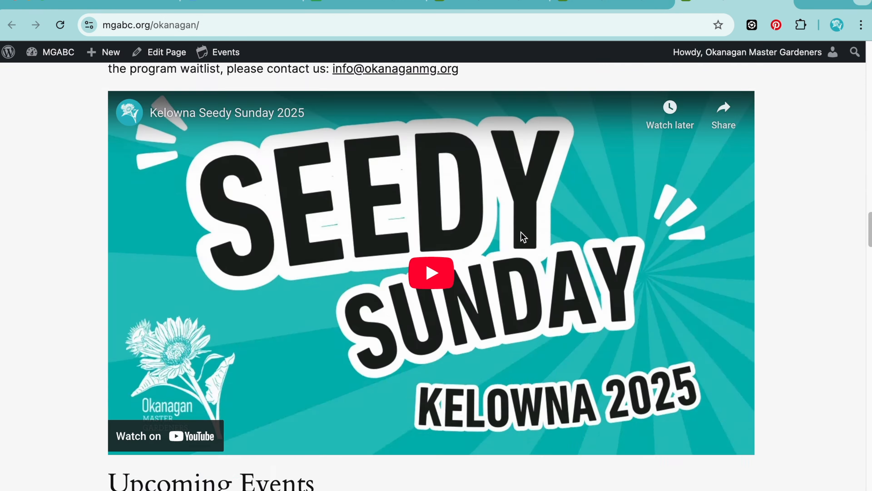
{"action": "scroll", "coordinate": [521, 232], "scroll_direction": "down", "scroll_amount": 2}
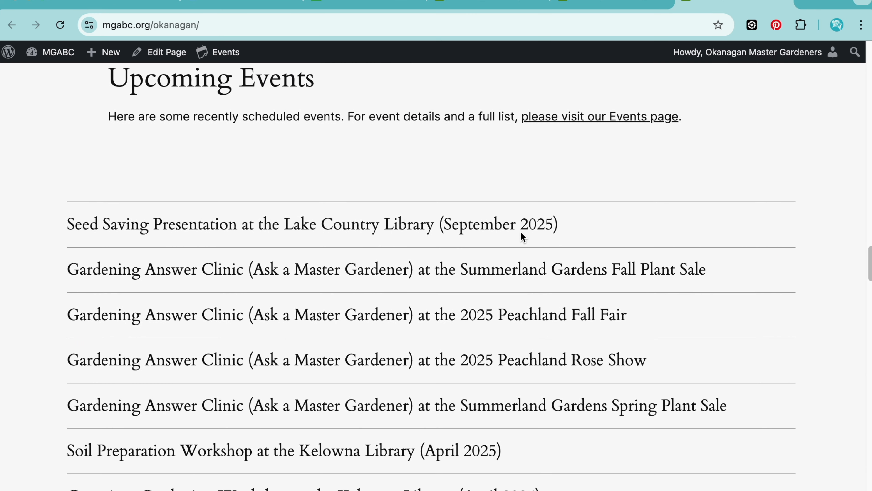
{"action": "scroll", "coordinate": [521, 235], "scroll_direction": "up", "scroll_amount": 2}
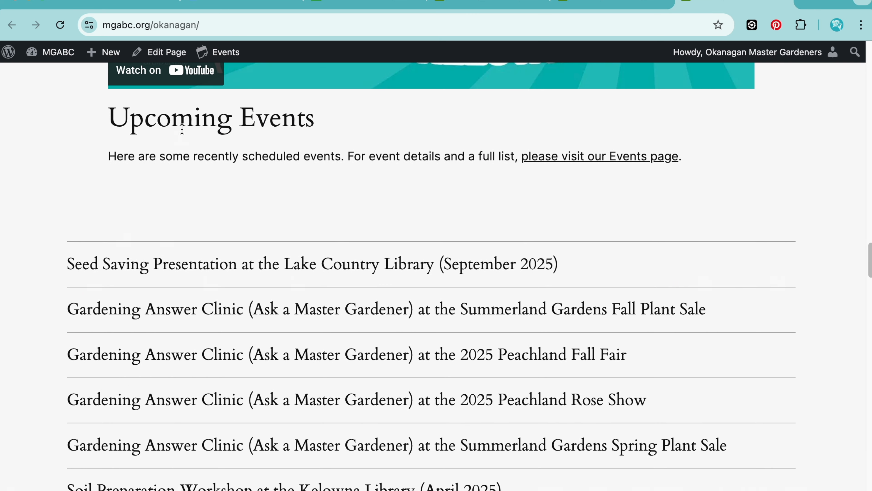
{"action": "scroll", "coordinate": [182, 129], "scroll_direction": "up", "scroll_amount": 8}
{"action": "scroll", "coordinate": [179, 131], "scroll_direction": "down", "scroll_amount": 6}
{"action": "left_click_drag", "start_coordinate": [132, 177], "coordinate": [269, 185]}
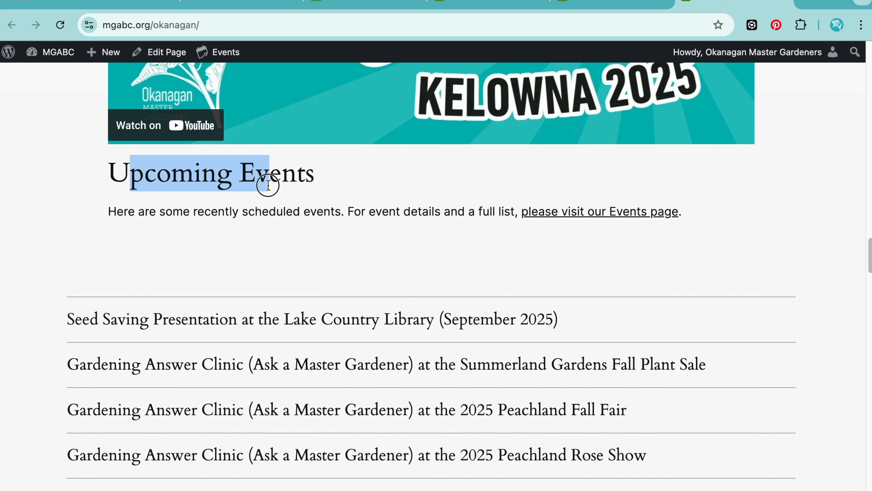
{"action": "left_click_drag", "start_coordinate": [157, 212], "coordinate": [354, 214]}
{"action": "left_click", "coordinate": [471, 211]}
{"action": "left_click_drag", "start_coordinate": [287, 208], "coordinate": [474, 214]}
Step: Check the published list of event titles and the "See All OMG Events" button below it
{"action": "scroll", "coordinate": [473, 213], "scroll_direction": "down", "scroll_amount": 5}
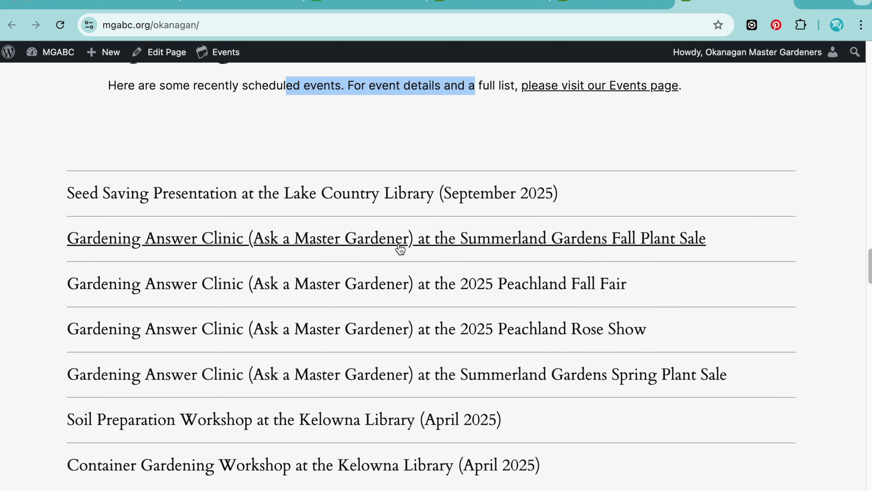
{"action": "scroll", "coordinate": [397, 233], "scroll_direction": "down", "scroll_amount": 3}
{"action": "scroll", "coordinate": [415, 245], "scroll_direction": "up", "scroll_amount": 5}
{"action": "scroll", "coordinate": [395, 213], "scroll_direction": "down", "scroll_amount": 8}
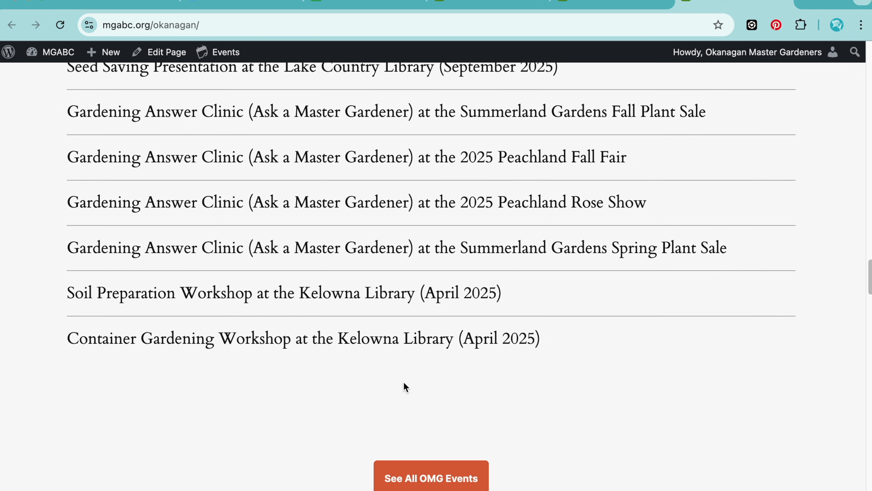
{"action": "scroll", "coordinate": [405, 387], "scroll_direction": "down", "scroll_amount": 4}
{"action": "scroll", "coordinate": [406, 386], "scroll_direction": "up", "scroll_amount": 12}
{"action": "scroll", "coordinate": [403, 382], "scroll_direction": "down", "scroll_amount": 5}
{"action": "scroll", "coordinate": [395, 251], "scroll_direction": "up", "scroll_amount": 1}
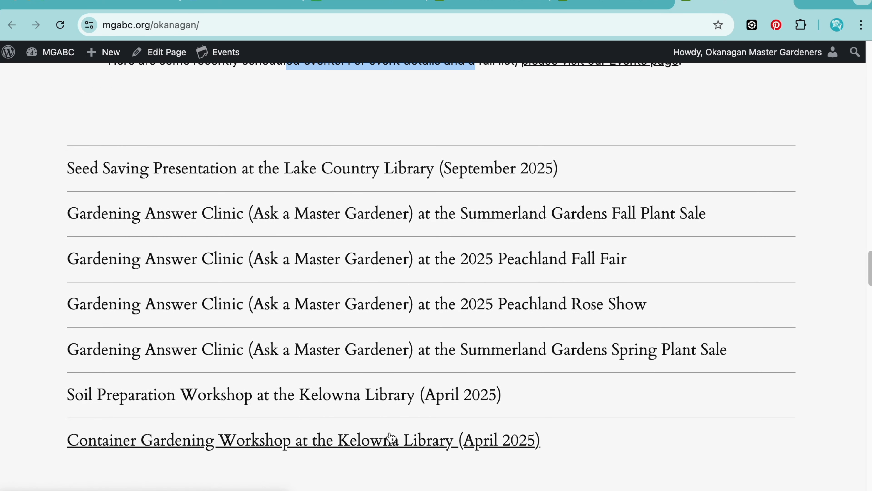
Step: Return to the page editor and view the Upcoming Events section there
{"action": "left_click", "coordinate": [611, 6]}
{"action": "scroll", "coordinate": [454, 216], "scroll_direction": "up", "scroll_amount": 15}
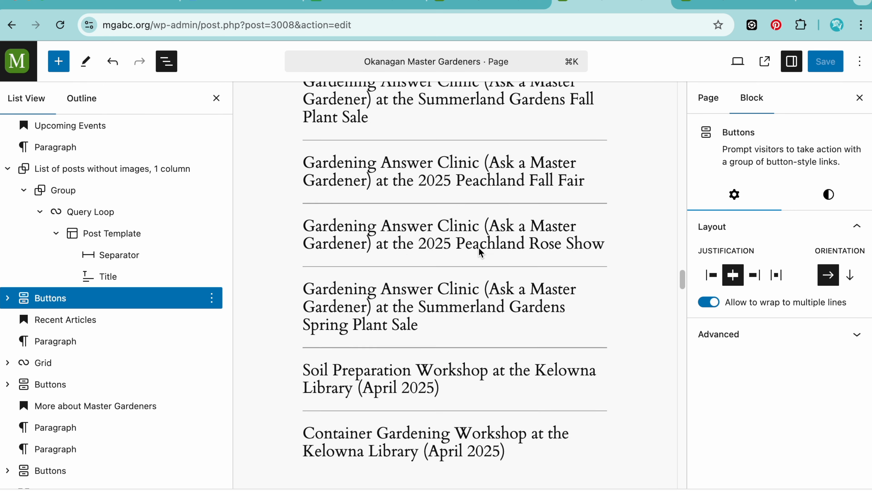
{"action": "scroll", "coordinate": [125, 283], "scroll_direction": "up", "scroll_amount": 5}
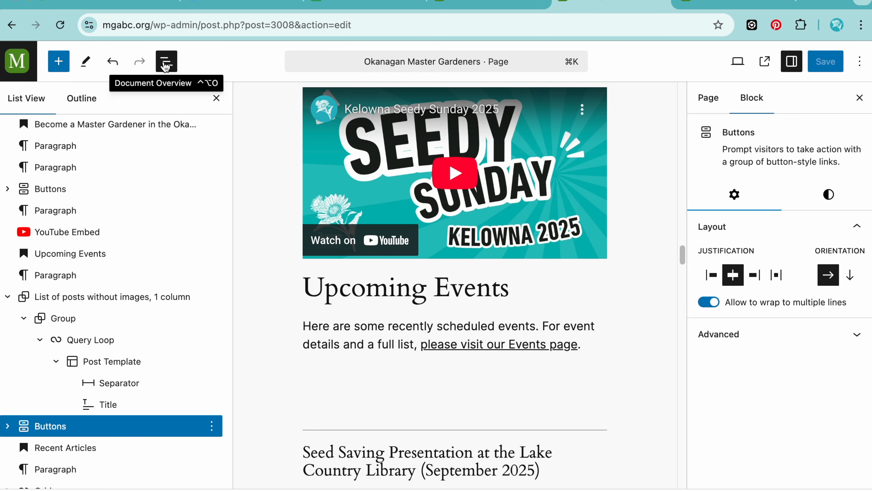
Step: Change the alignment of the "List of posts without images, 1 column" group to Wide width and review the event list
{"action": "left_click", "coordinate": [123, 298]}
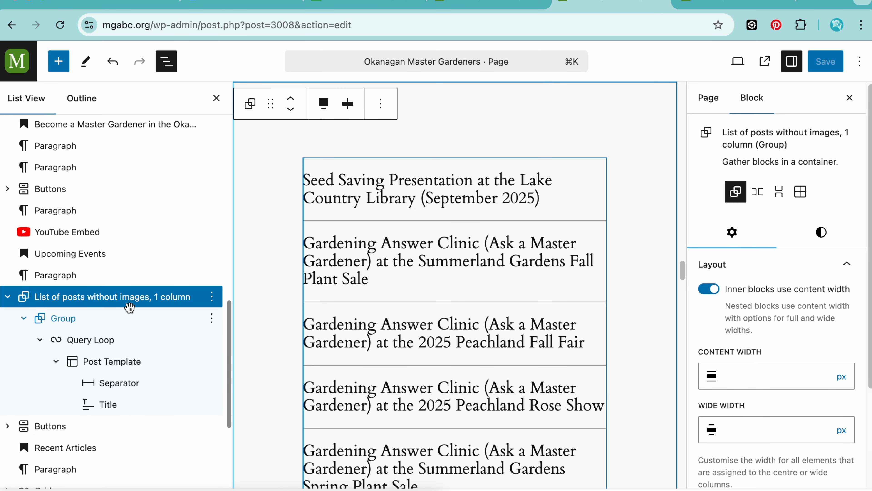
{"action": "left_click", "coordinate": [322, 103]}
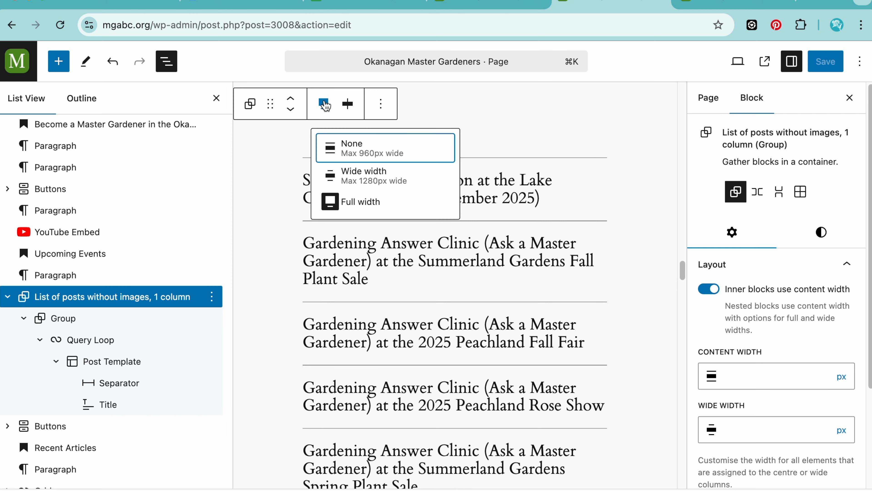
{"action": "left_click", "coordinate": [368, 177]}
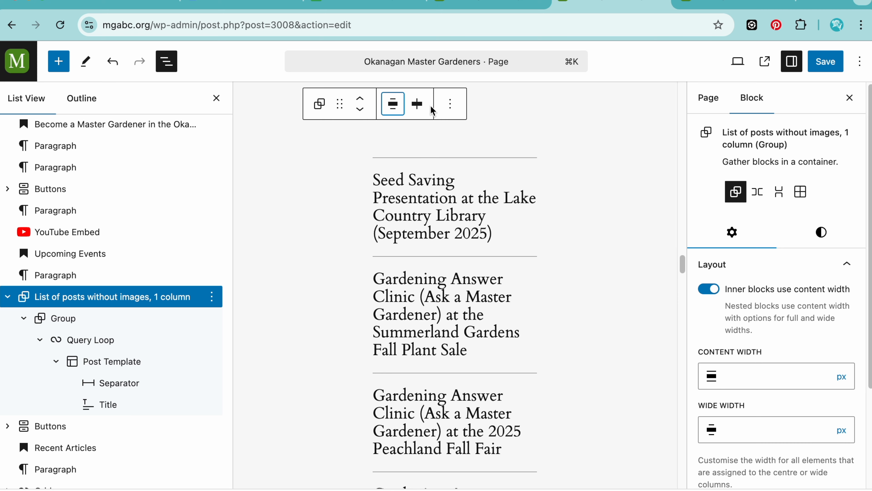
{"action": "left_click", "coordinate": [418, 106]}
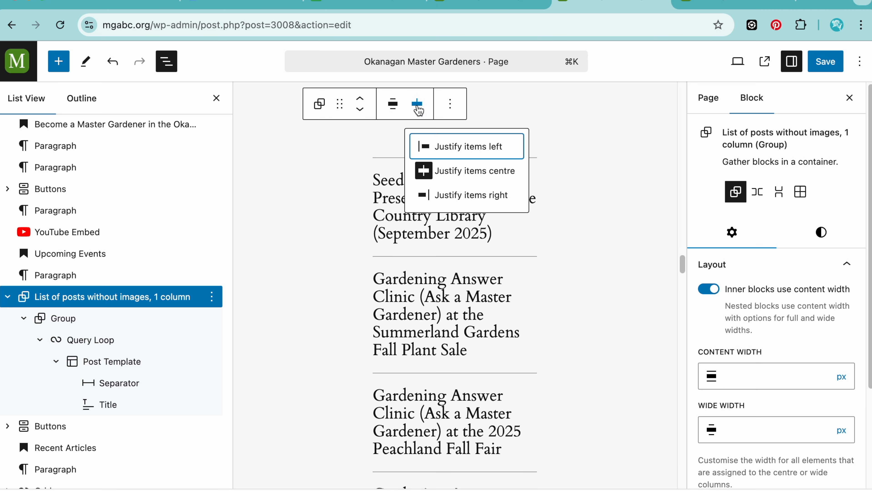
{"action": "left_click", "coordinate": [258, 211]}
{"action": "scroll", "coordinate": [257, 211], "scroll_direction": "up", "scroll_amount": 5}
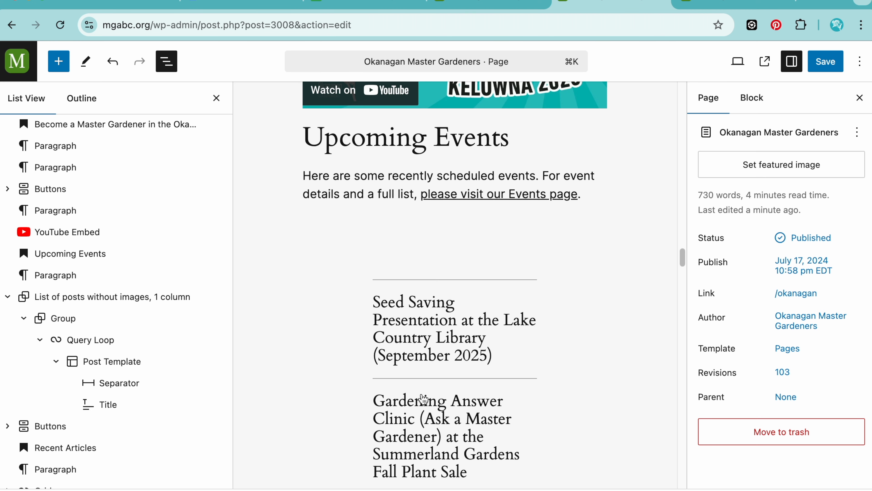
{"action": "scroll", "coordinate": [621, 247], "scroll_direction": "up", "scroll_amount": 3}
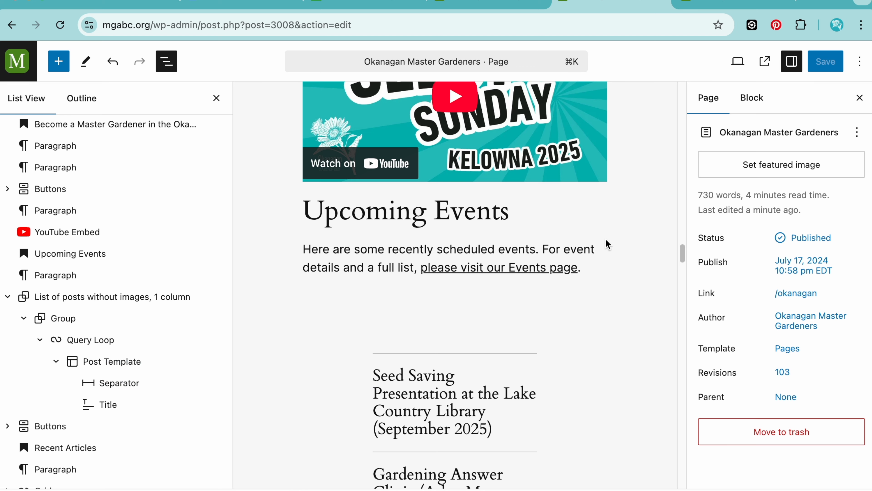
{"action": "scroll", "coordinate": [607, 245], "scroll_direction": "down", "scroll_amount": 8}
{"action": "scroll", "coordinate": [608, 244], "scroll_direction": "down", "scroll_amount": 5}
{"action": "scroll", "coordinate": [607, 244], "scroll_direction": "up", "scroll_amount": 10}
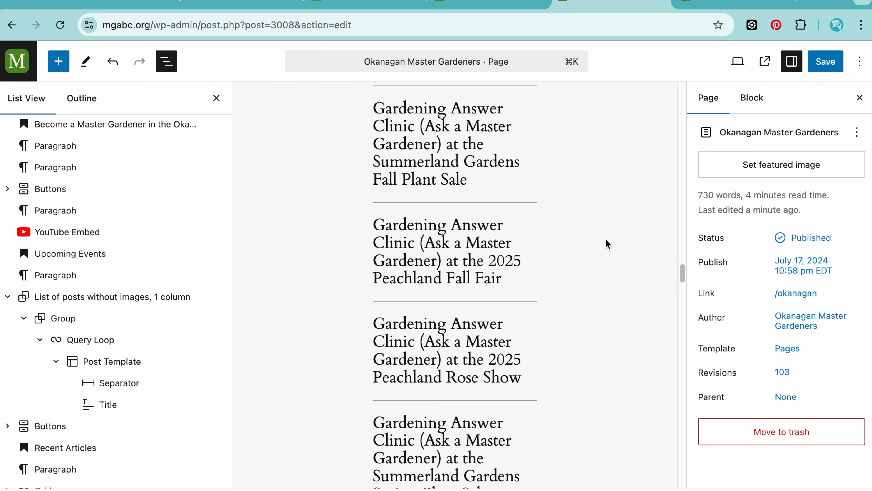
Step: Set both the vertical and horizontal padding of the "List of posts without images, 1 column" group to 3
{"action": "left_click", "coordinate": [429, 213]}
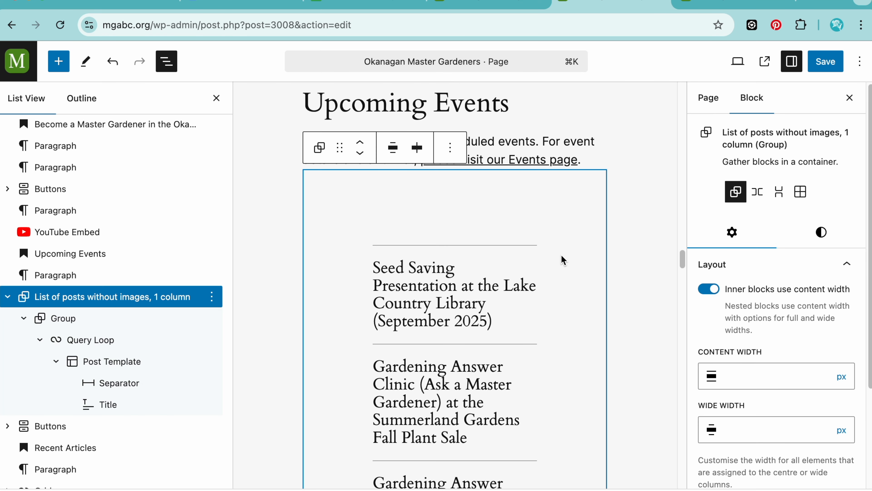
{"action": "left_click", "coordinate": [821, 232]}
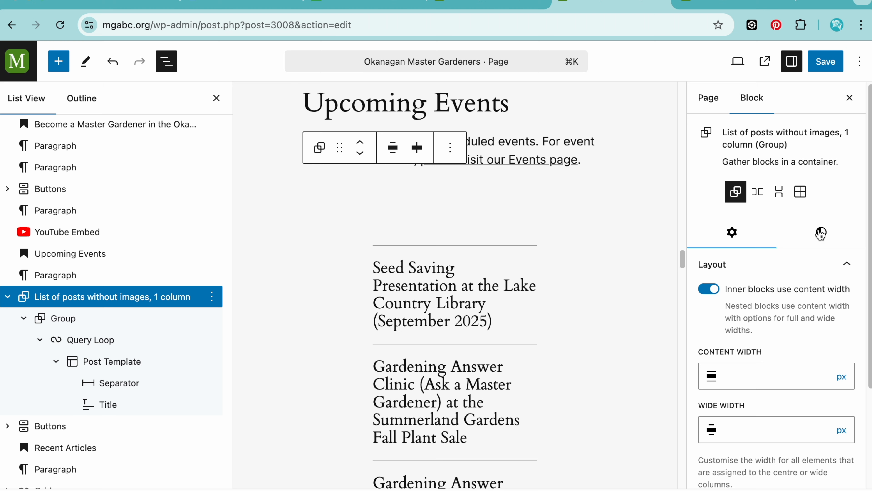
{"action": "scroll", "coordinate": [774, 292], "scroll_direction": "down", "scroll_amount": 5}
{"action": "scroll", "coordinate": [774, 290], "scroll_direction": "down", "scroll_amount": 3}
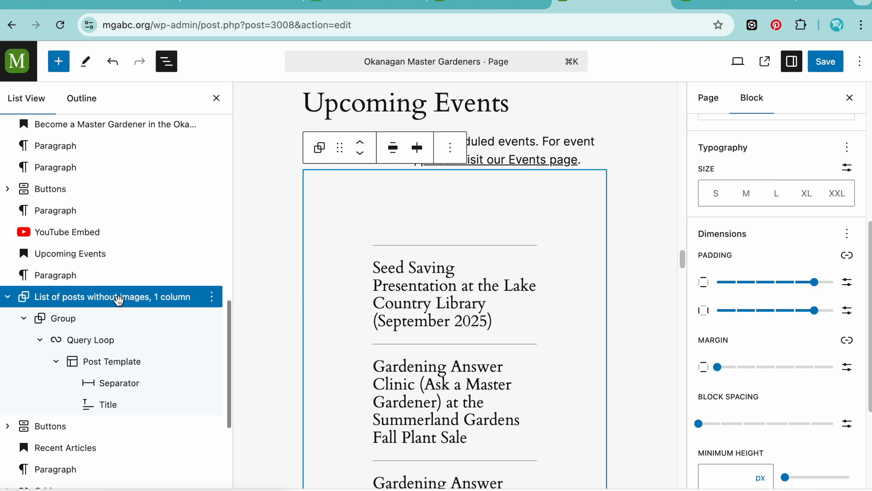
{"action": "left_click", "coordinate": [110, 297]}
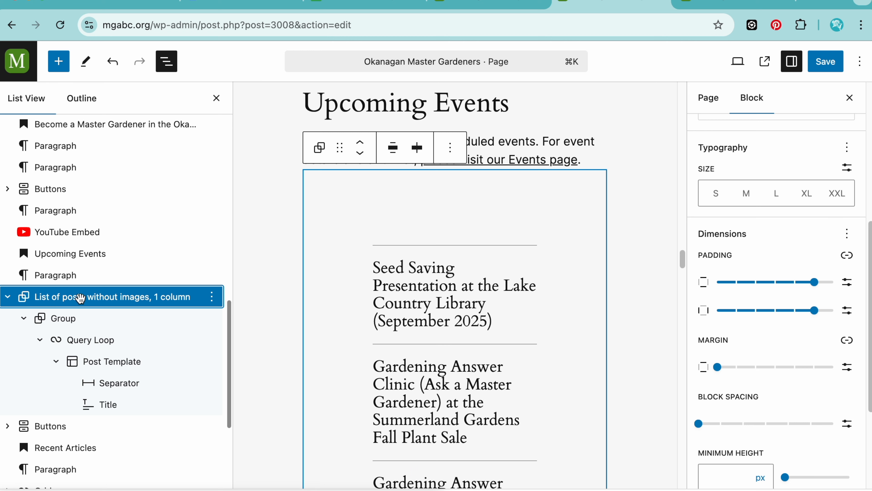
{"action": "left_click", "coordinate": [713, 100]}
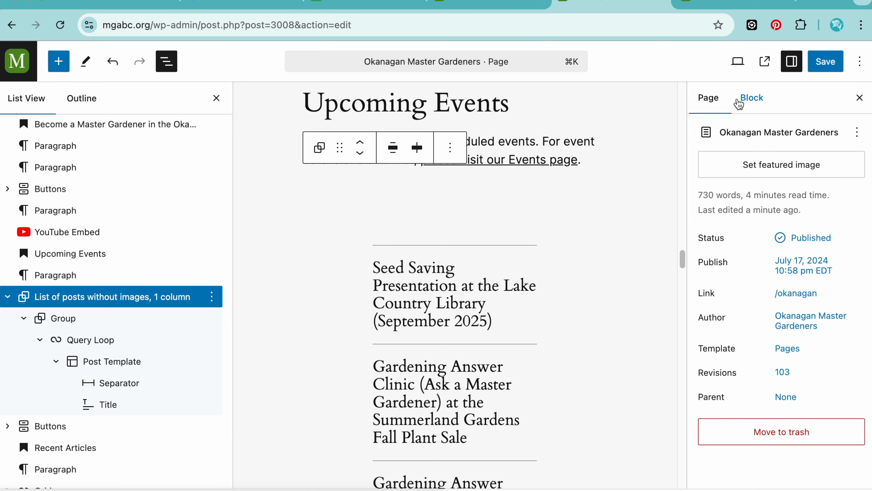
{"action": "left_click", "coordinate": [748, 100]}
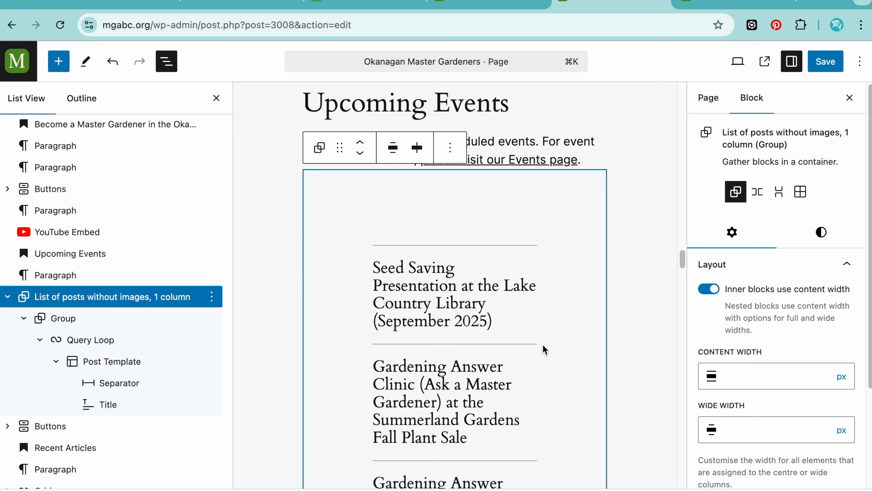
{"action": "scroll", "coordinate": [748, 354], "scroll_direction": "down", "scroll_amount": 3}
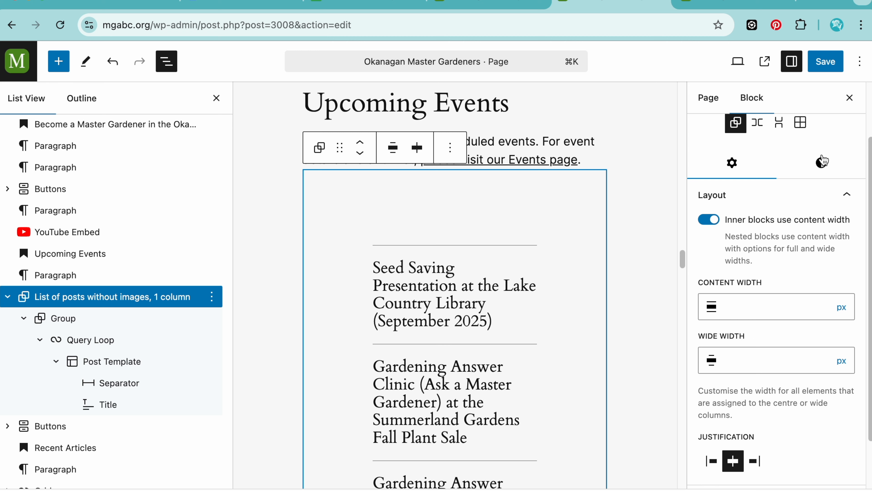
{"action": "left_click", "coordinate": [821, 161]}
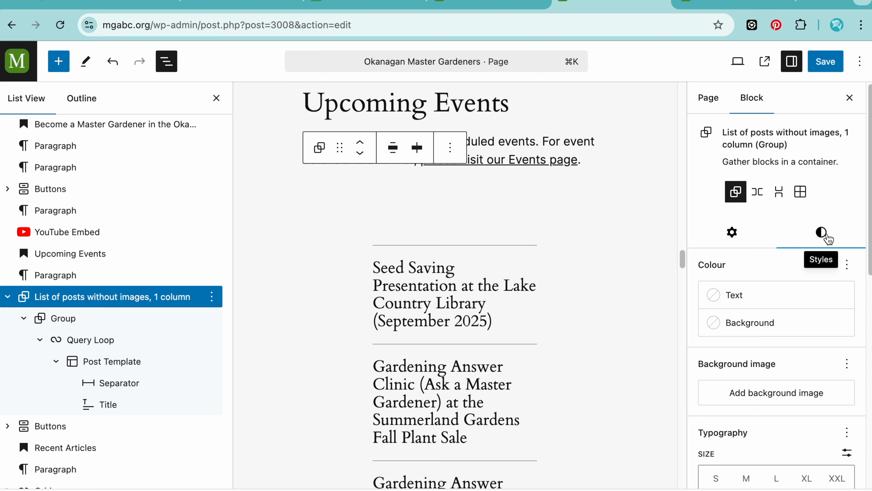
{"action": "scroll", "coordinate": [808, 264], "scroll_direction": "down", "scroll_amount": 3}
{"action": "scroll", "coordinate": [808, 266], "scroll_direction": "up", "scroll_amount": 2}
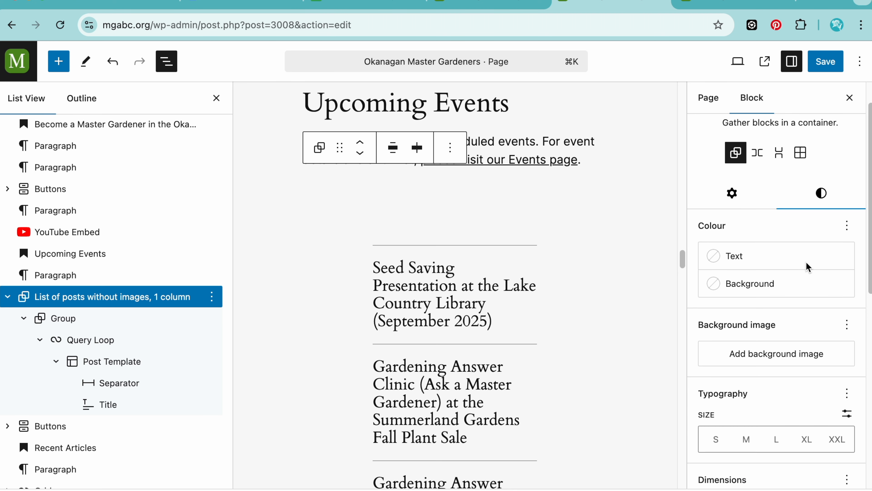
{"action": "scroll", "coordinate": [822, 195], "scroll_direction": "down", "scroll_amount": 7}
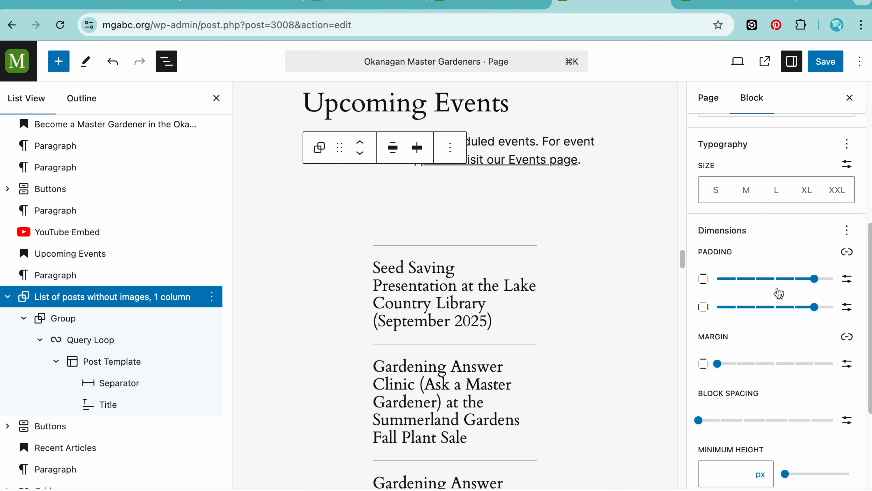
{"action": "left_click", "coordinate": [776, 279]}
{"action": "left_click", "coordinate": [776, 307]}
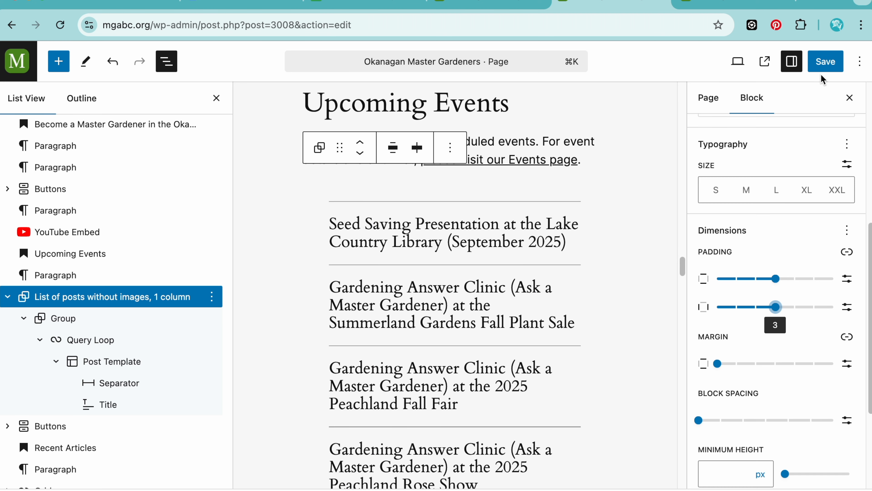
Step: Save the page, reload its published version in the other browser tab and check the Upcoming Events list's spacing
{"action": "left_click", "coordinate": [826, 65]}
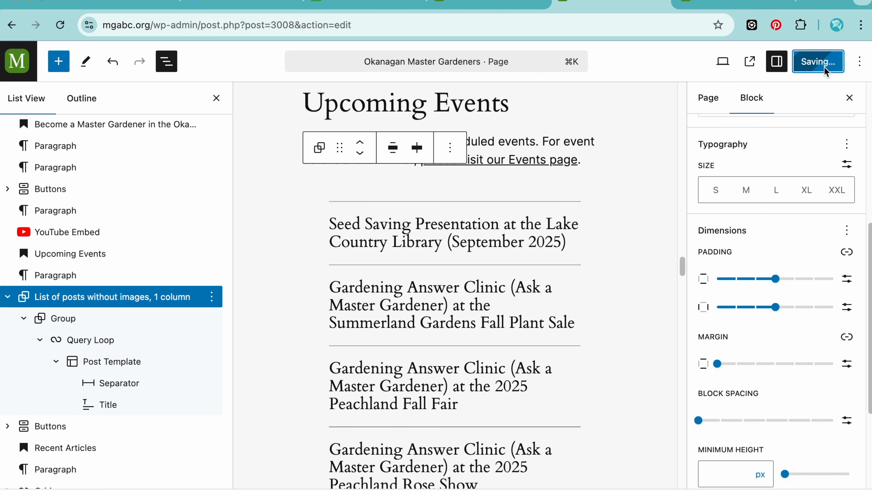
{"action": "left_click", "coordinate": [722, 4]}
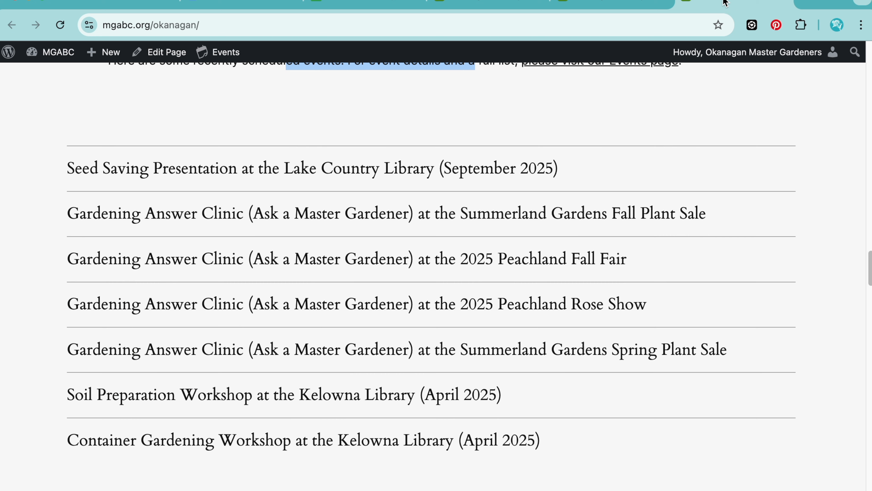
{"action": "key", "text": "super+r"}
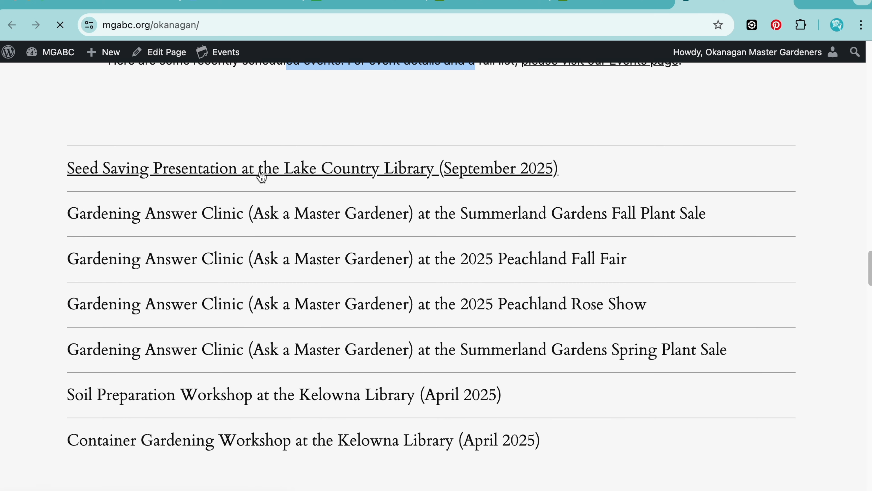
{"action": "scroll", "coordinate": [344, 283], "scroll_direction": "up", "scroll_amount": 3}
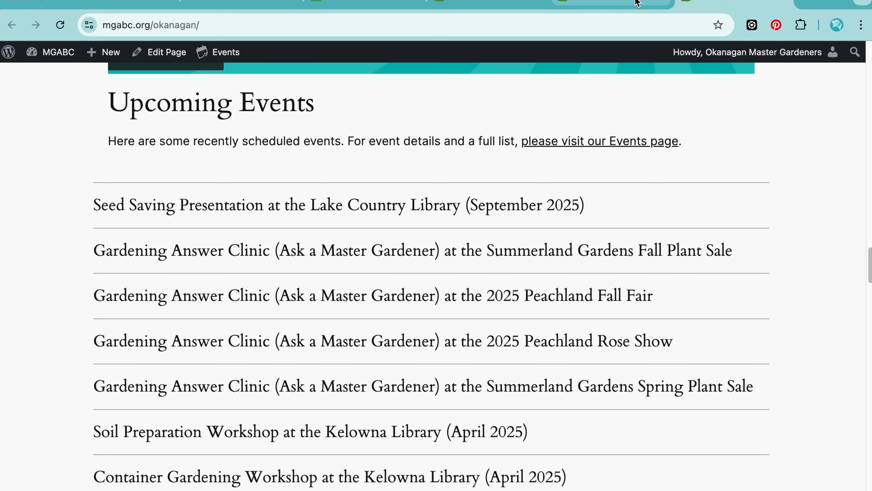
Step: Return to the page editor and set the alignment of the event list group to None (Max 960px wide)
{"action": "left_click", "coordinate": [628, 5]}
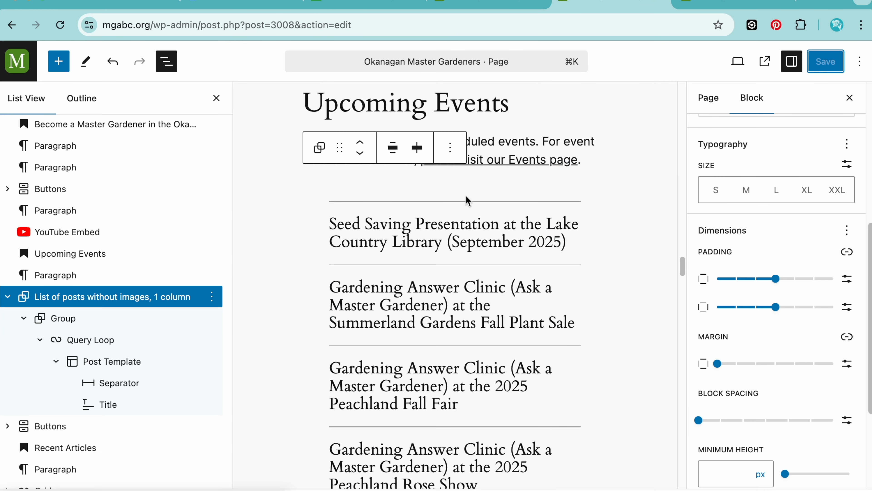
{"action": "left_click", "coordinate": [350, 194]}
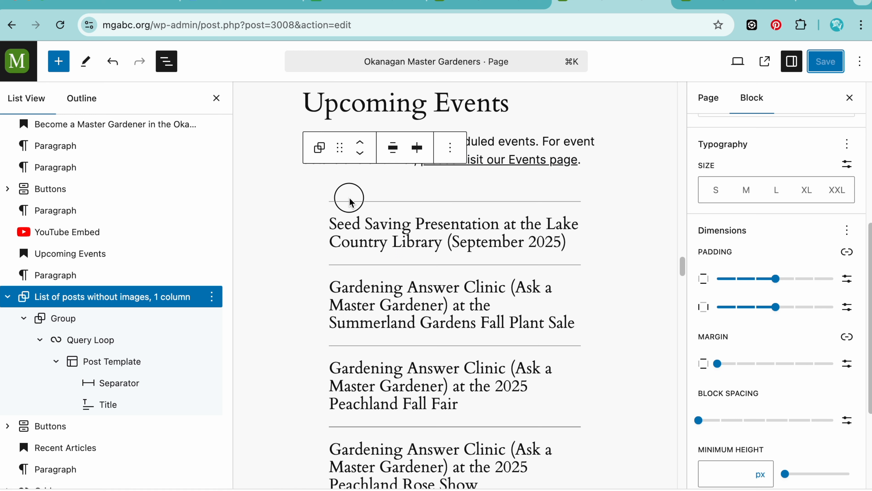
{"action": "left_click", "coordinate": [396, 148]}
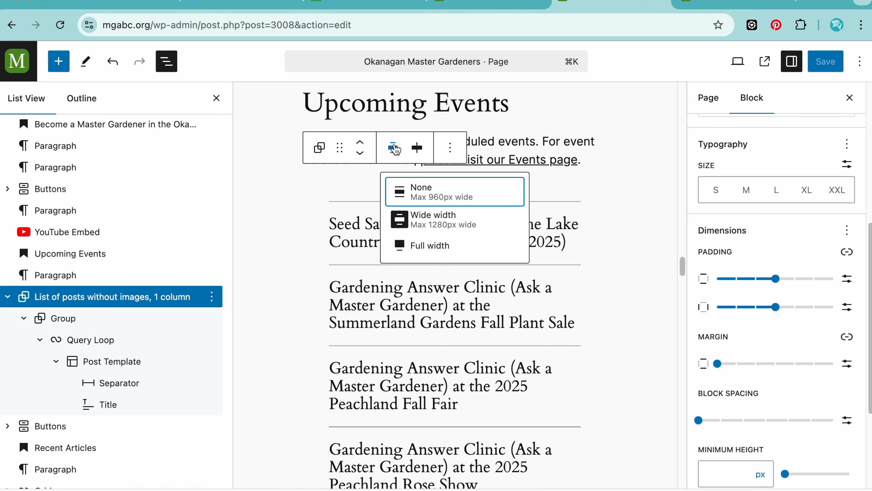
{"action": "left_click", "coordinate": [442, 197]}
{"action": "left_click", "coordinate": [395, 151]}
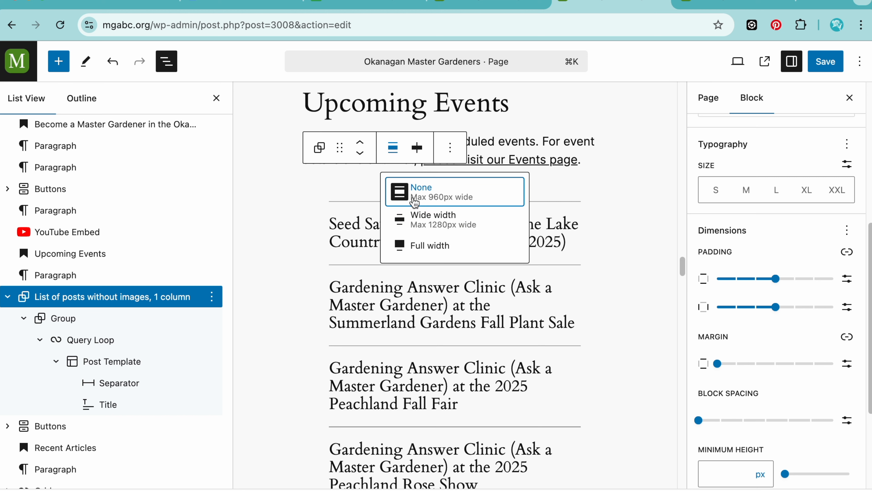
Step: Save the page and reload its published version in the other browser tab
{"action": "left_click", "coordinate": [826, 61]}
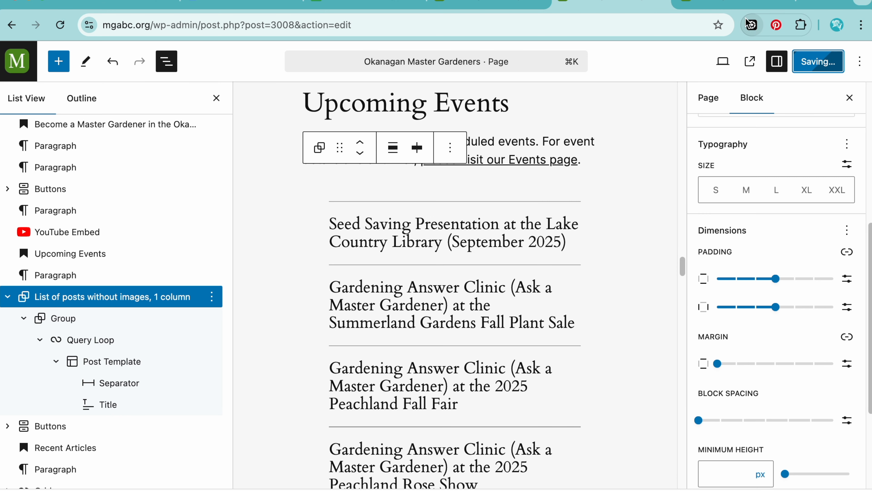
{"action": "left_click", "coordinate": [720, 2]}
{"action": "left_click", "coordinate": [62, 29]}
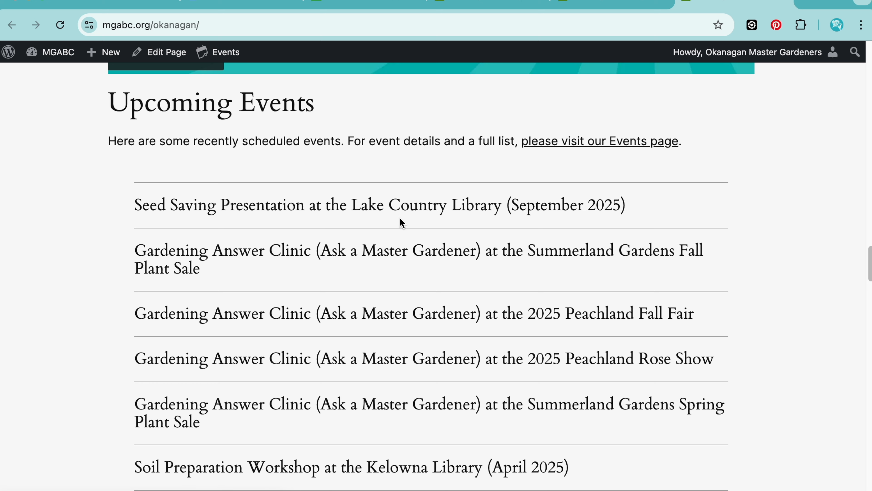
Step: Examine the published Upcoming Events list's indentation and spacing from its heading down to the "See All OMG Events" button
{"action": "scroll", "coordinate": [301, 181], "scroll_direction": "up", "scroll_amount": 5}
{"action": "scroll", "coordinate": [302, 179], "scroll_direction": "down", "scroll_amount": 6}
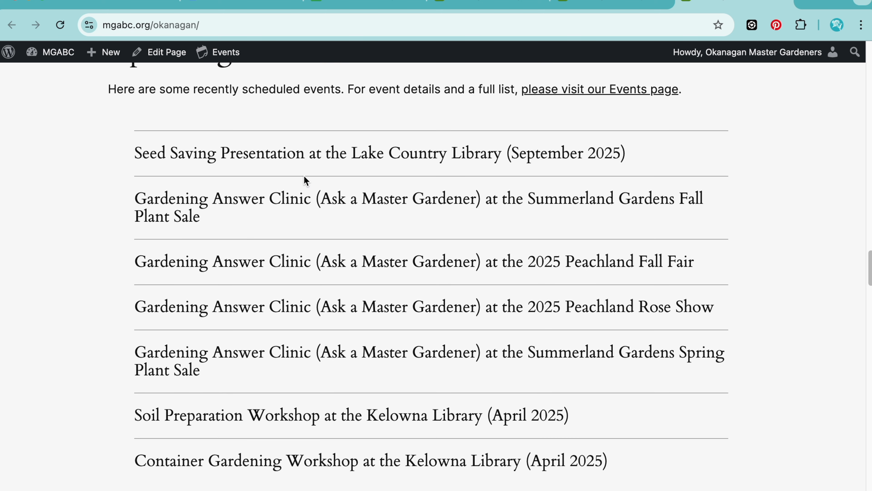
{"action": "scroll", "coordinate": [182, 268], "scroll_direction": "up", "scroll_amount": 2}
{"action": "scroll", "coordinate": [179, 268], "scroll_direction": "up", "scroll_amount": 2}
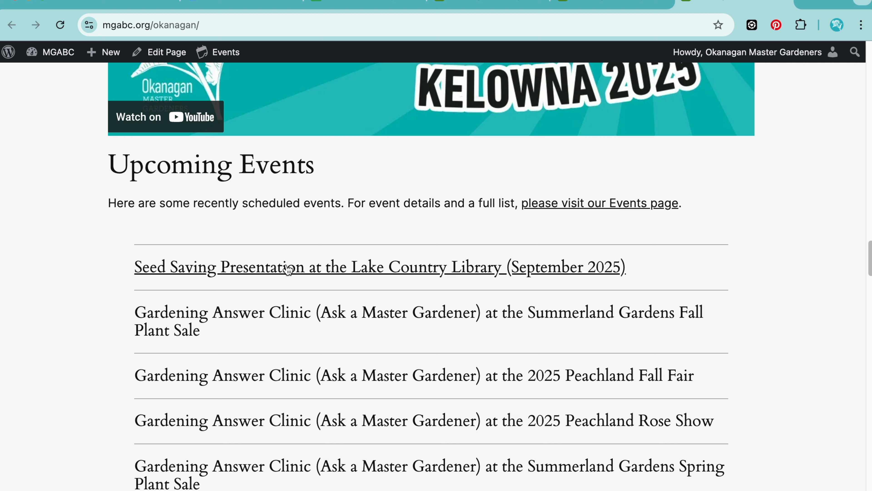
{"action": "scroll", "coordinate": [276, 254], "scroll_direction": "down", "scroll_amount": 7}
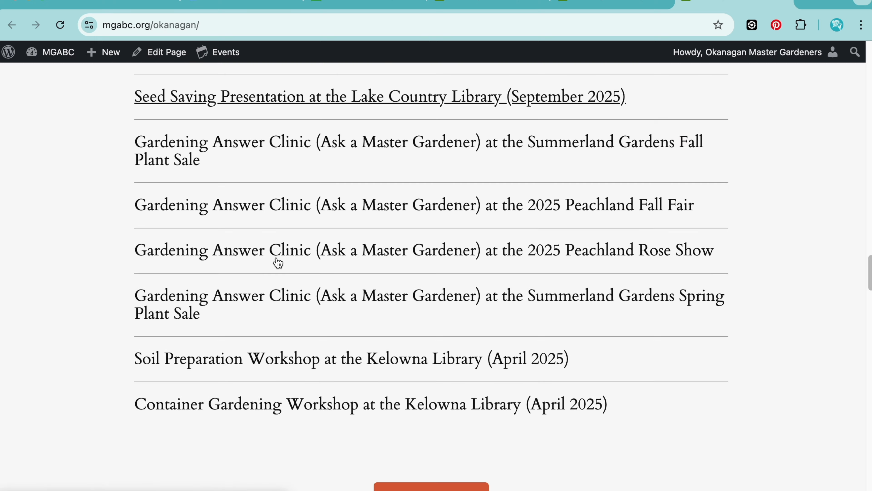
{"action": "scroll", "coordinate": [424, 346], "scroll_direction": "up", "scroll_amount": 6}
{"action": "scroll", "coordinate": [410, 259], "scroll_direction": "up", "scroll_amount": 2}
{"action": "scroll", "coordinate": [410, 259], "scroll_direction": "down", "scroll_amount": 7}
{"action": "scroll", "coordinate": [411, 262], "scroll_direction": "down", "scroll_amount": 2}
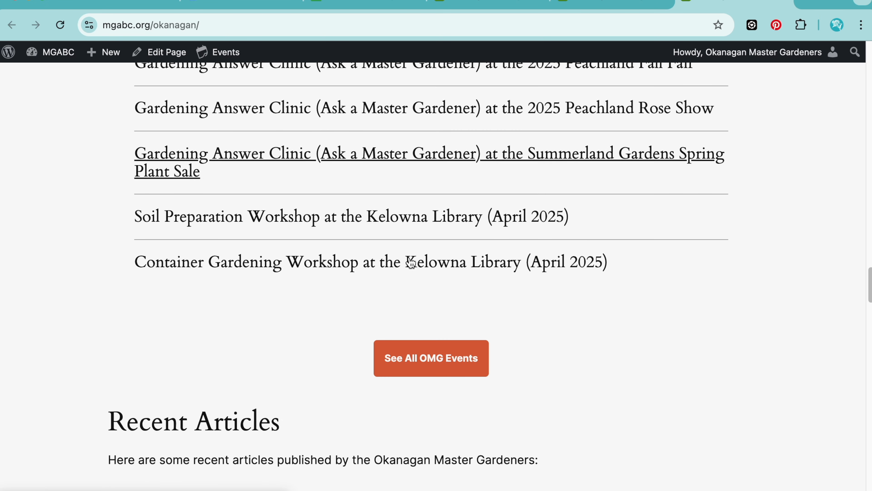
{"action": "scroll", "coordinate": [412, 262], "scroll_direction": "up", "scroll_amount": 1}
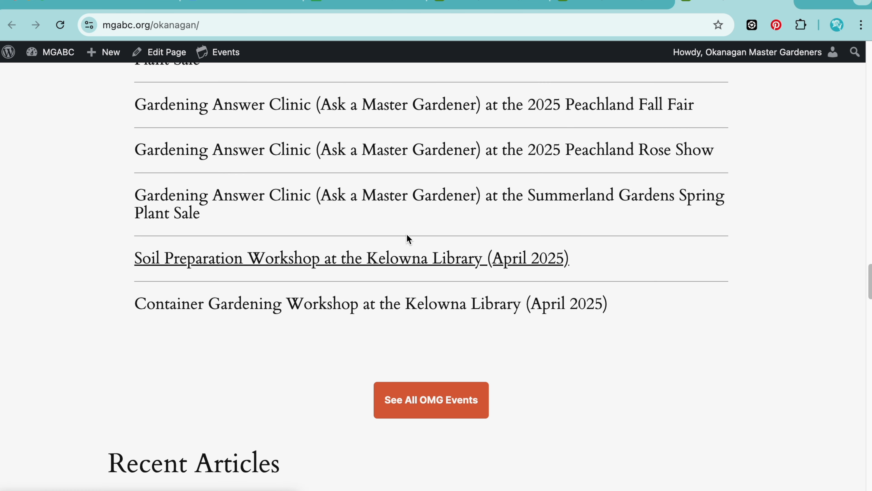
{"action": "scroll", "coordinate": [390, 254], "scroll_direction": "up", "scroll_amount": 4}
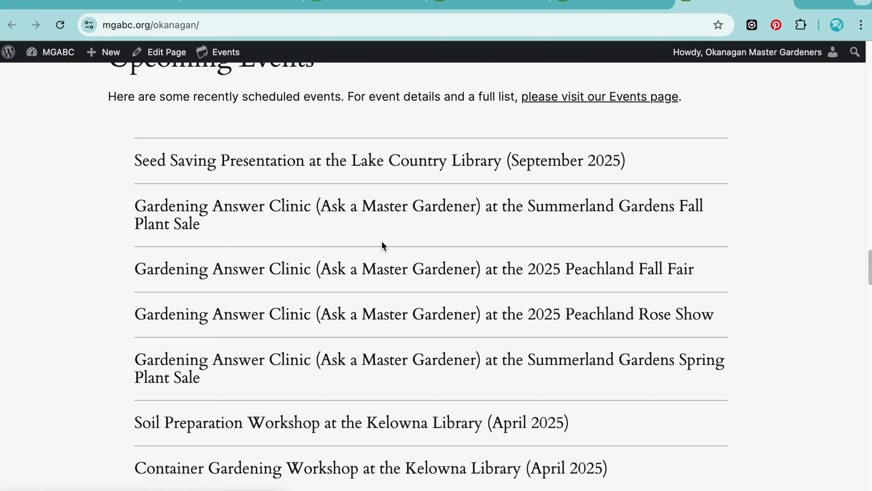
{"action": "scroll", "coordinate": [383, 245], "scroll_direction": "down", "scroll_amount": 2}
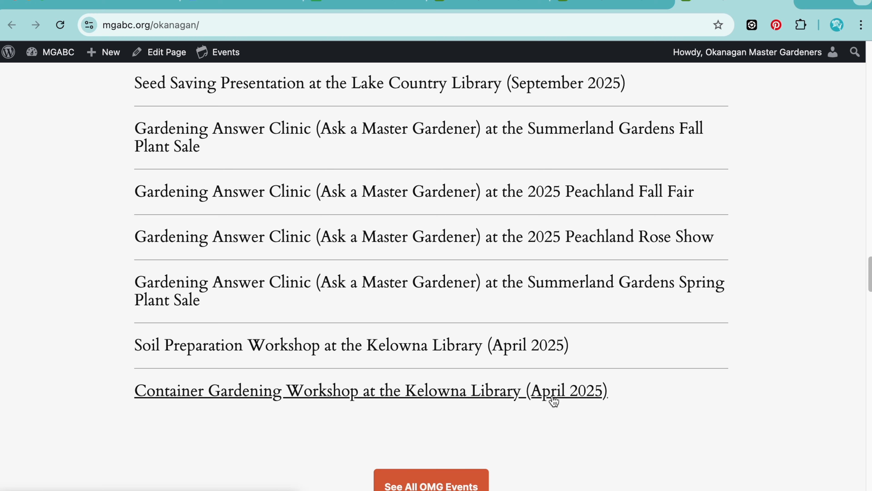
Step: Return to the page editor and set the event Query Loop's order to Oldest to newest
{"action": "scroll", "coordinate": [549, 344], "scroll_direction": "up", "scroll_amount": 5}
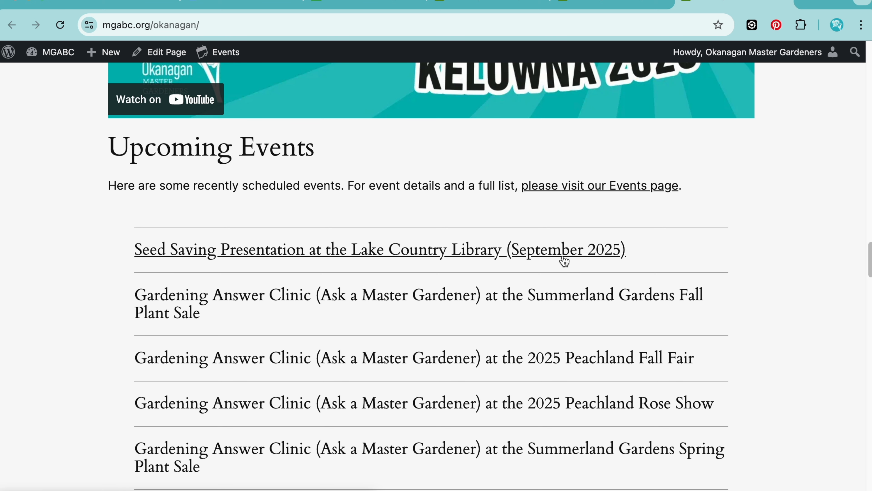
{"action": "scroll", "coordinate": [564, 261], "scroll_direction": "down", "scroll_amount": 2}
{"action": "left_click", "coordinate": [598, 4]}
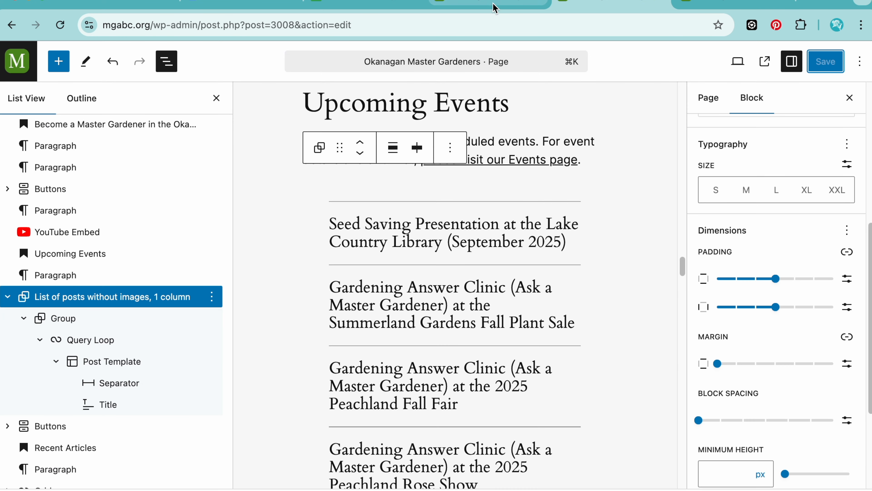
{"action": "scroll", "coordinate": [754, 286], "scroll_direction": "down", "scroll_amount": 1}
{"action": "scroll", "coordinate": [754, 286], "scroll_direction": "down", "scroll_amount": 5}
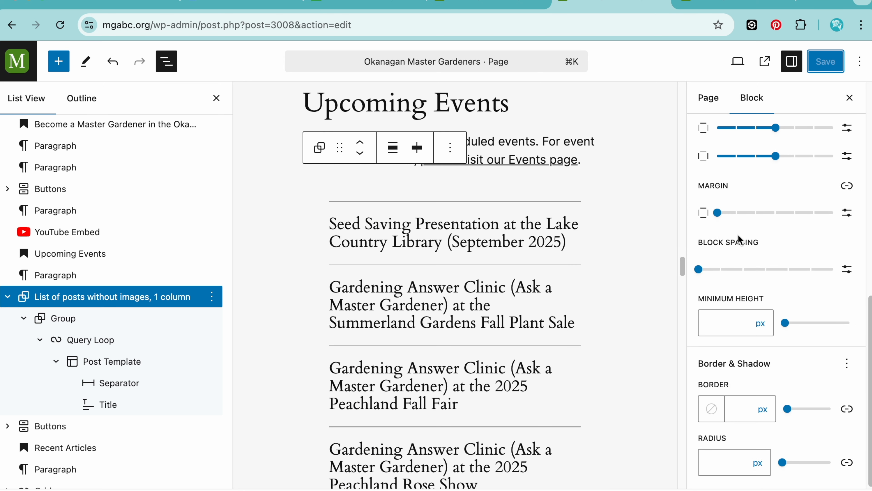
{"action": "scroll", "coordinate": [739, 238], "scroll_direction": "up", "scroll_amount": 6}
{"action": "left_click", "coordinate": [99, 340]}
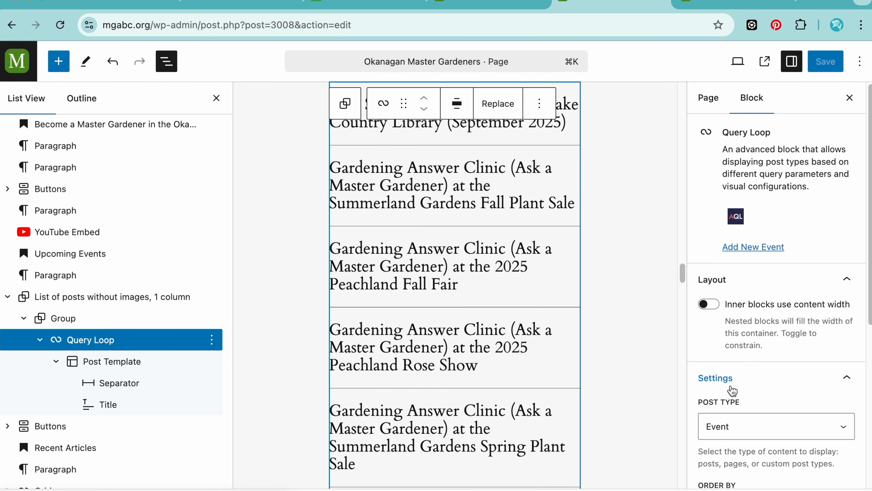
{"action": "scroll", "coordinate": [758, 397], "scroll_direction": "down", "scroll_amount": 2}
{"action": "left_click", "coordinate": [755, 469]}
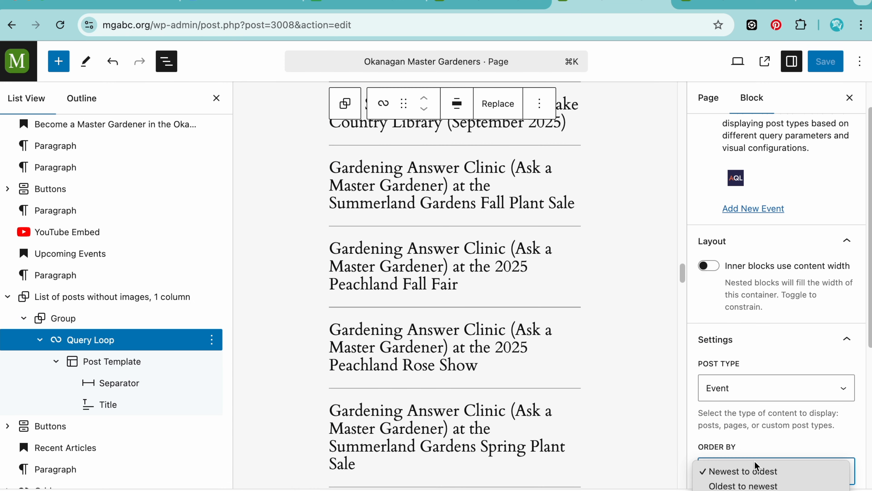
{"action": "left_click", "coordinate": [750, 483]}
Step: Save the page, reload its published version in the other browser tab and check the order of the Upcoming Events list
{"action": "scroll", "coordinate": [750, 419], "scroll_direction": "down", "scroll_amount": 5}
{"action": "left_click", "coordinate": [826, 62]}
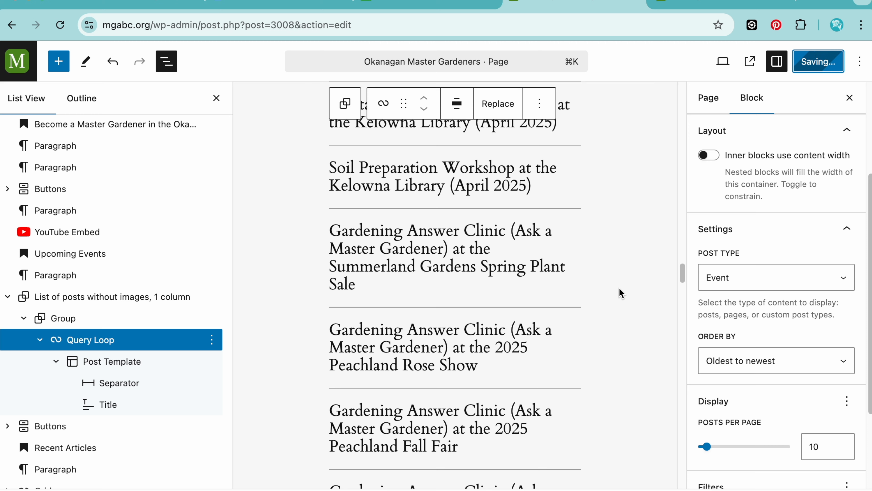
{"action": "left_click", "coordinate": [697, 8]}
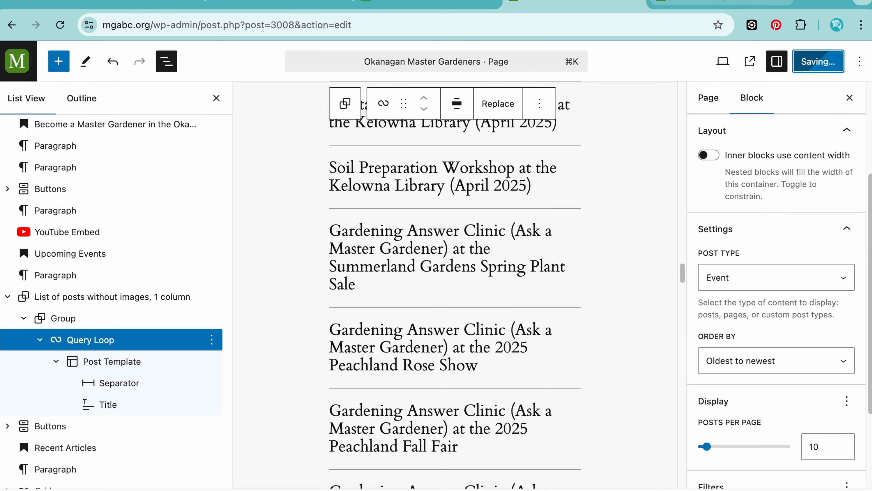
{"action": "left_click", "coordinate": [697, 4]}
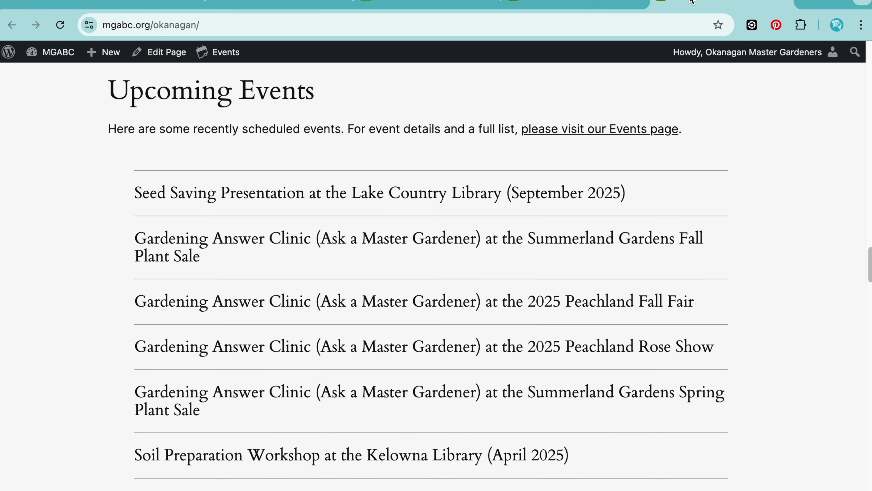
{"action": "left_click", "coordinate": [60, 24]}
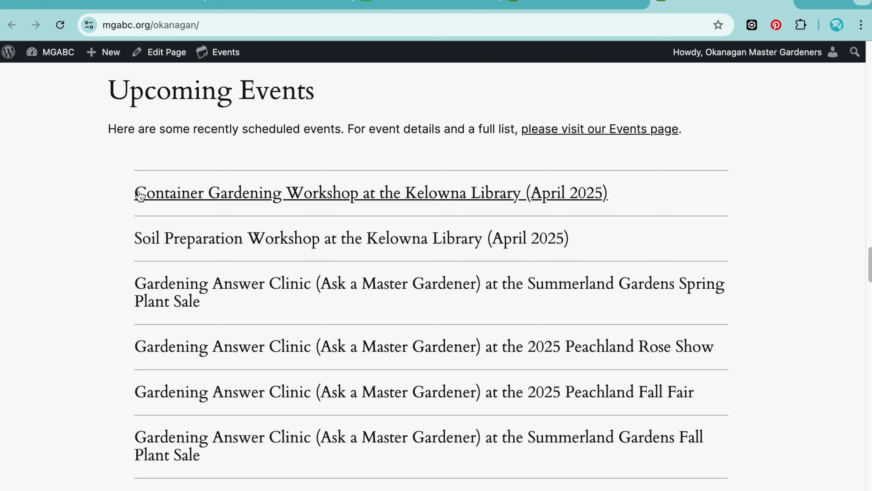
{"action": "scroll", "coordinate": [529, 223], "scroll_direction": "down", "scroll_amount": 2}
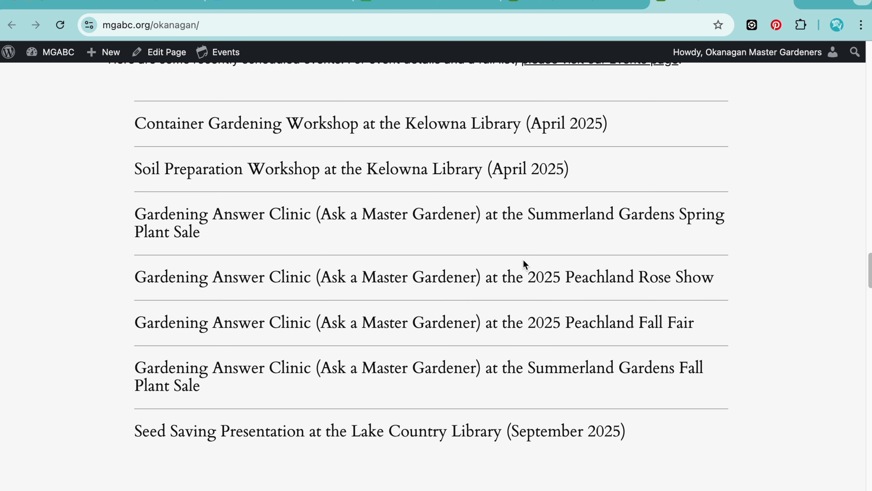
{"action": "scroll", "coordinate": [561, 441], "scroll_direction": "down", "scroll_amount": 3}
{"action": "scroll", "coordinate": [561, 441], "scroll_direction": "up", "scroll_amount": 3}
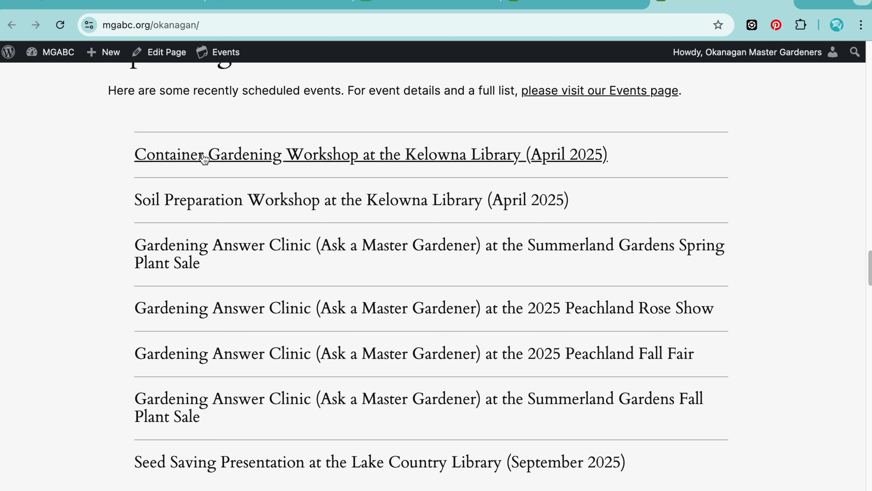
Step: Go from the published site to the WordPress dashboard and open the Events administration list
{"action": "left_click", "coordinate": [228, 57]}
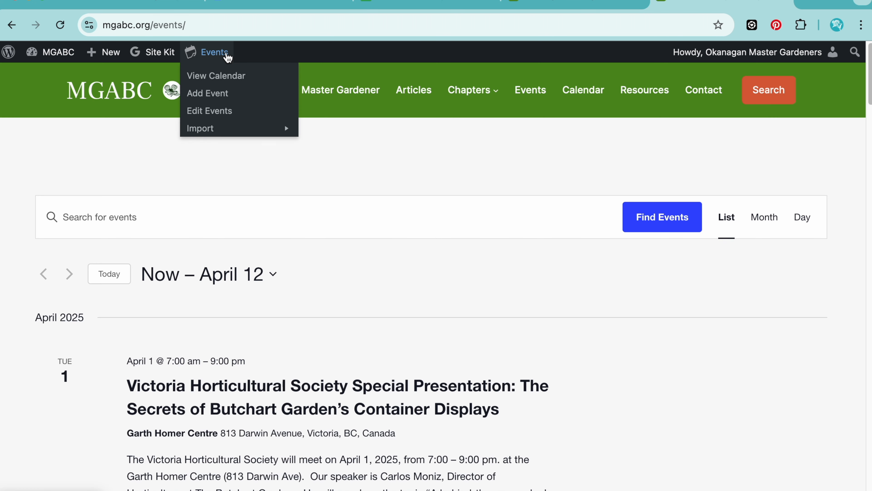
{"action": "mouse_move", "coordinate": [54, 64]}
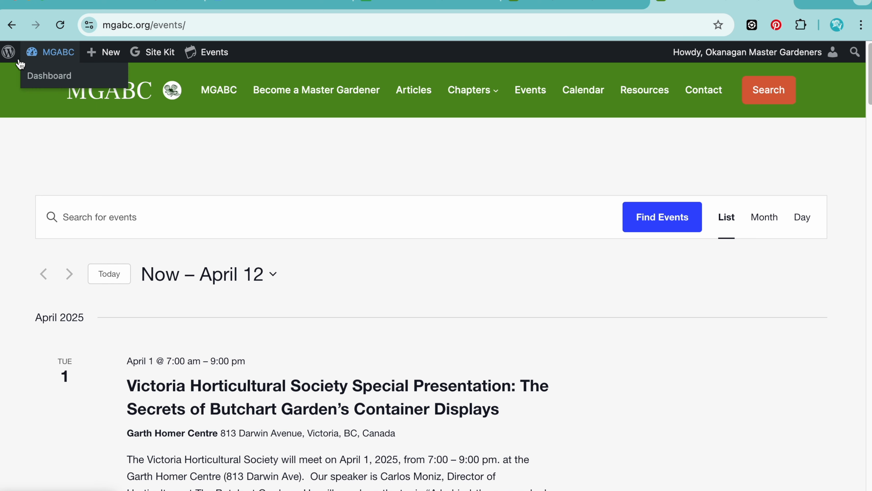
{"action": "left_click", "coordinate": [45, 78]}
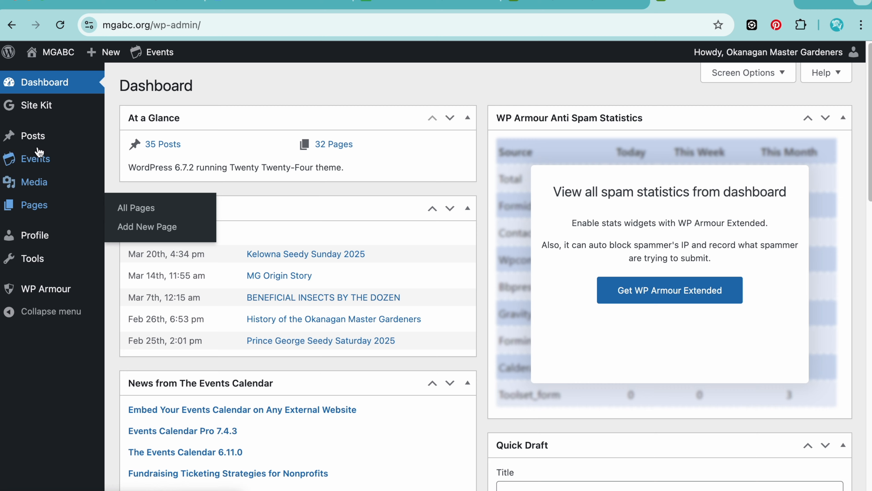
{"action": "left_click", "coordinate": [35, 159]}
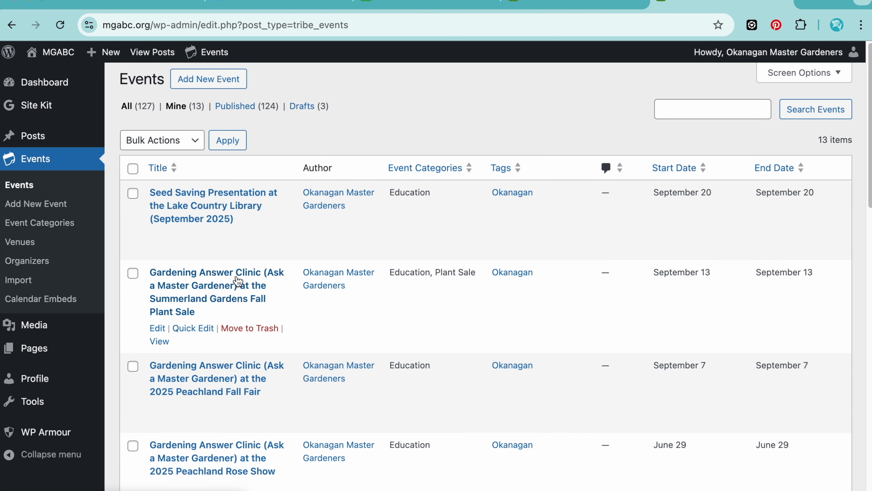
{"action": "mouse_move", "coordinate": [227, 201]}
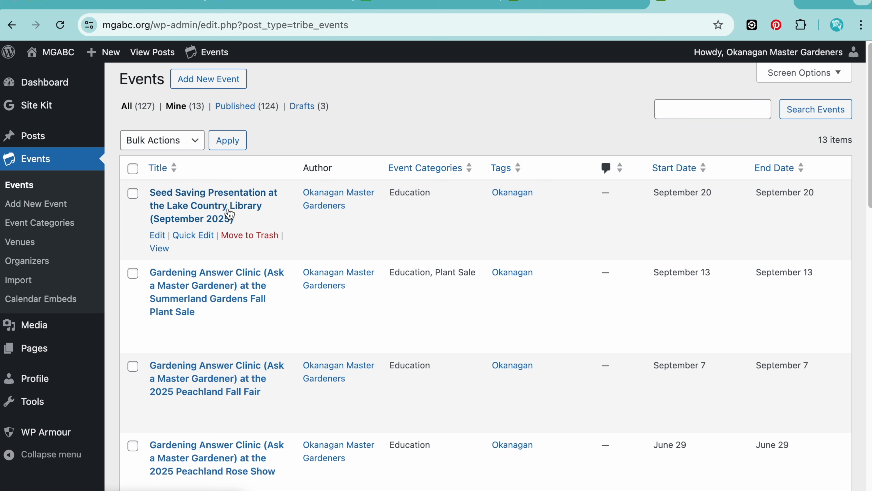
Step: Sort the Events list by start date, earliest first, and compare the events' titles with their start dates
{"action": "left_click", "coordinate": [705, 170]}
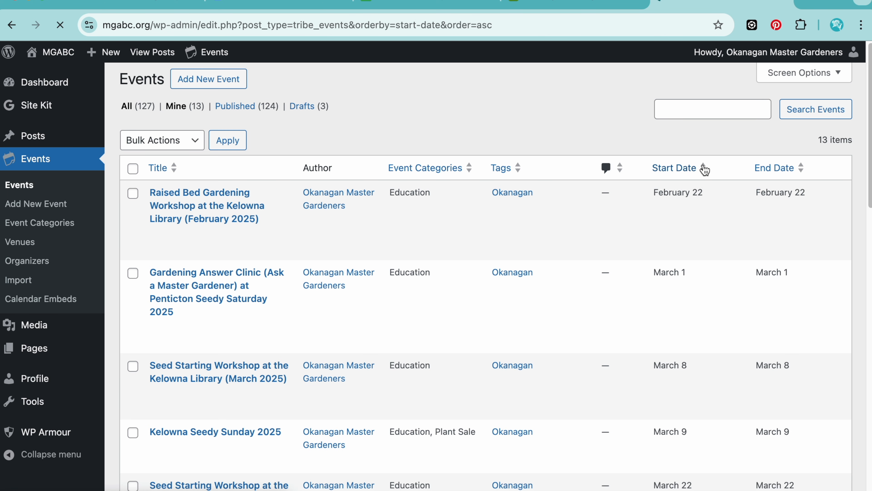
{"action": "mouse_move", "coordinate": [582, 233]}
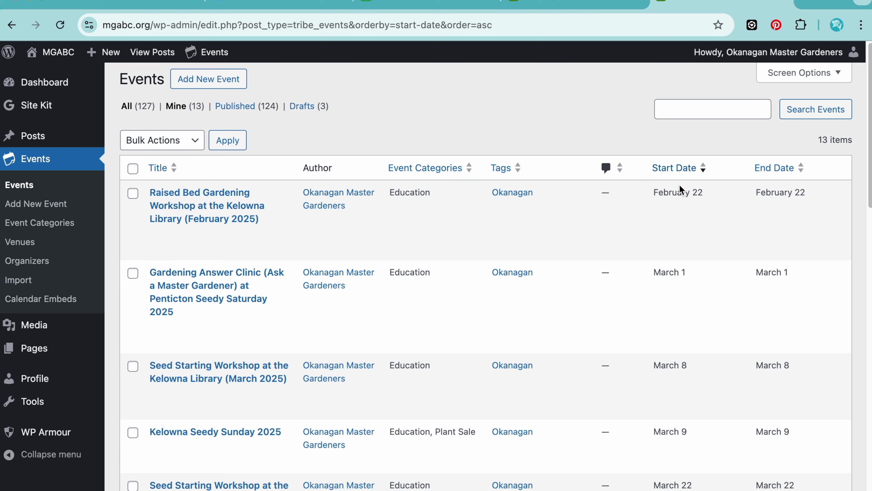
{"action": "scroll", "coordinate": [678, 367], "scroll_direction": "down", "scroll_amount": 15}
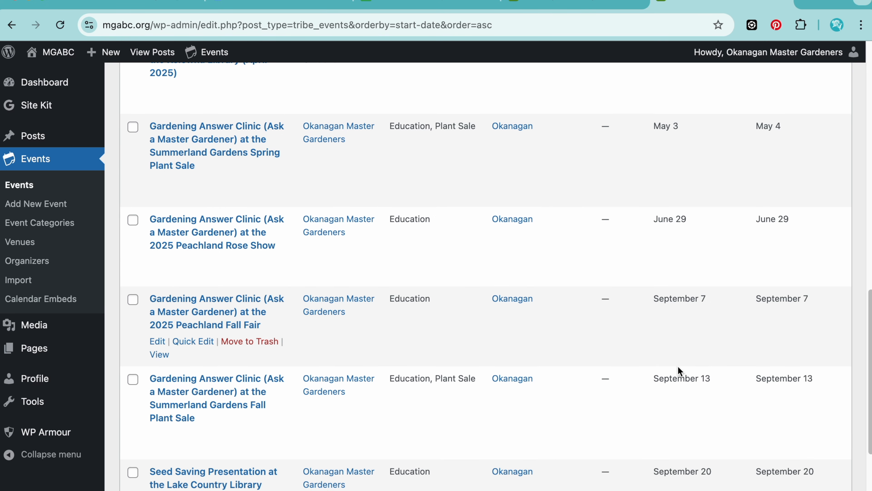
{"action": "scroll", "coordinate": [679, 370], "scroll_direction": "down", "scroll_amount": 4}
{"action": "scroll", "coordinate": [678, 367], "scroll_direction": "up", "scroll_amount": 15}
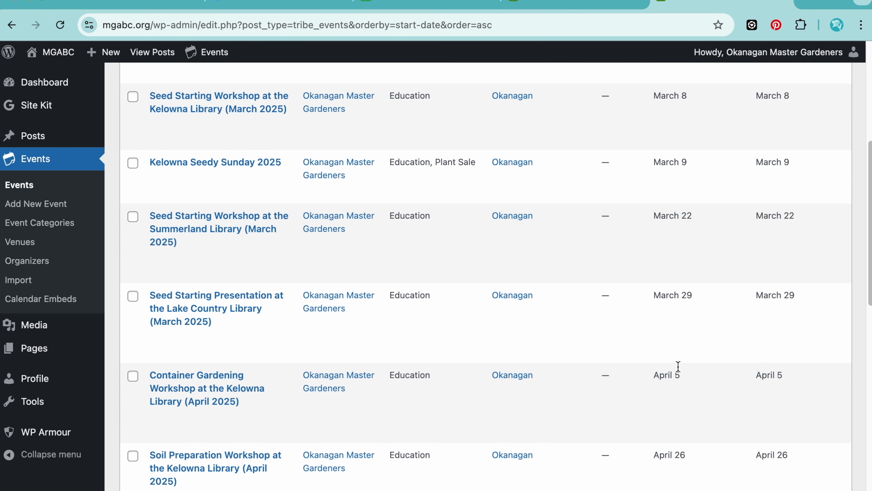
{"action": "scroll", "coordinate": [678, 366], "scroll_direction": "up", "scroll_amount": 3}
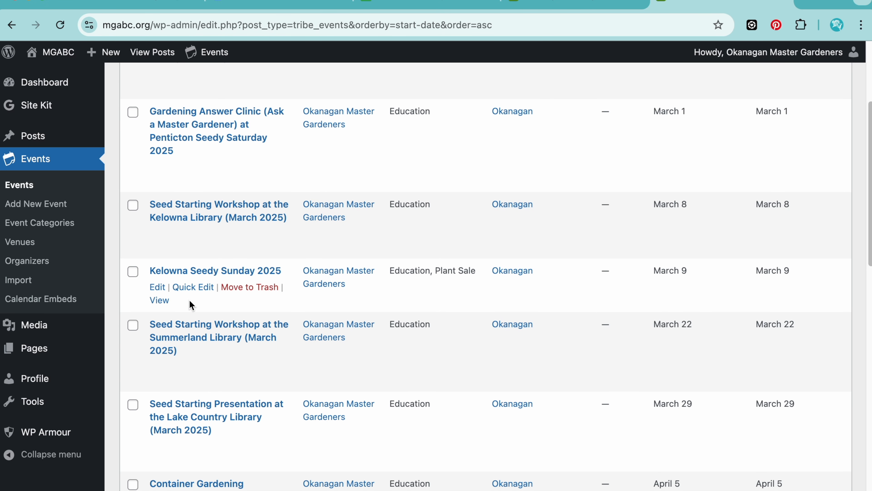
Step: Inspect the date in the Quick Edit form of the Container Gardening Workshop event and close it without updating
{"action": "scroll", "coordinate": [196, 273], "scroll_direction": "down", "scroll_amount": 4}
{"action": "left_click", "coordinate": [197, 383]}
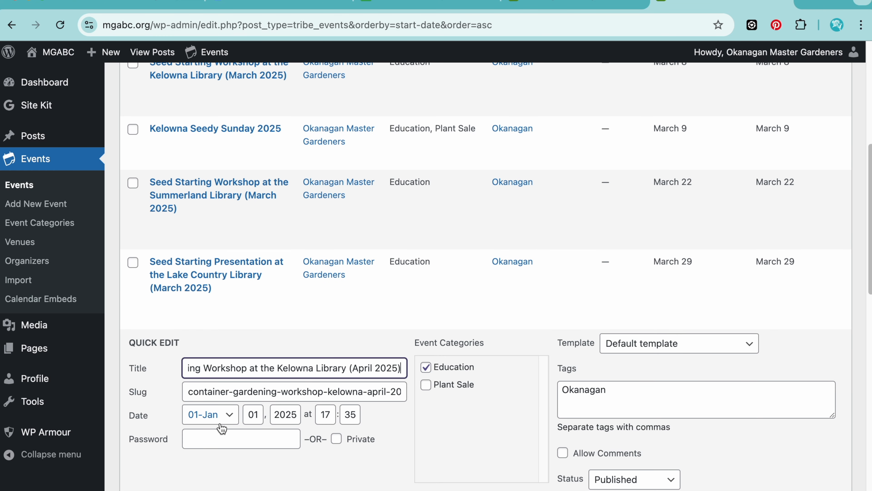
{"action": "scroll", "coordinate": [230, 429], "scroll_direction": "down", "scroll_amount": 2}
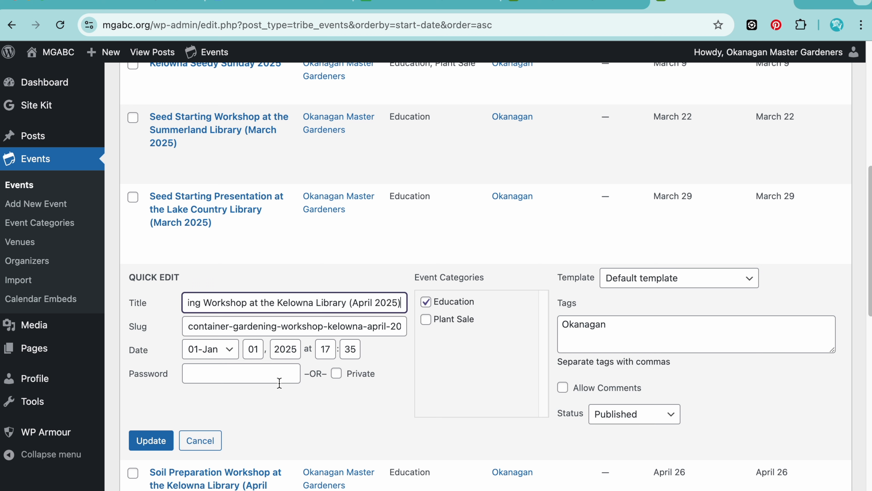
{"action": "left_click", "coordinate": [200, 443]}
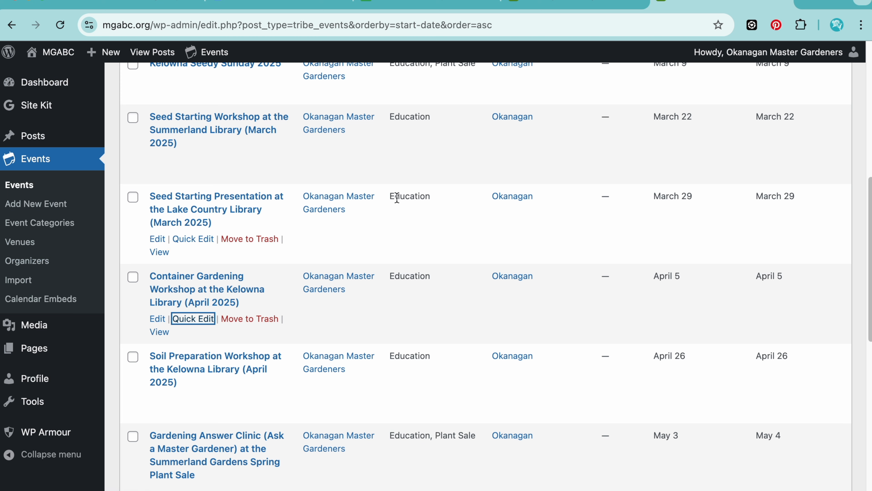
Step: Return to the page editor and review the Upcoming Events section from its intro paragraph to the "See All OMG Events" button
{"action": "left_click", "coordinate": [786, 3]}
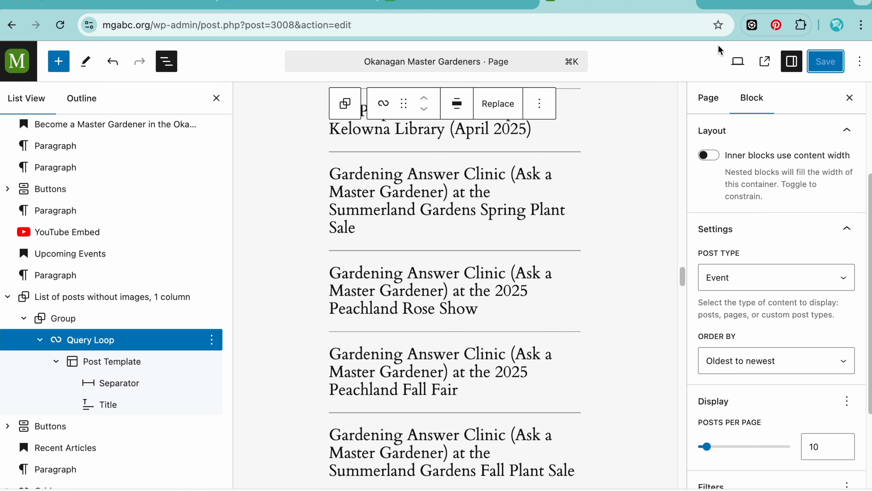
{"action": "scroll", "coordinate": [574, 218], "scroll_direction": "up", "scroll_amount": 10}
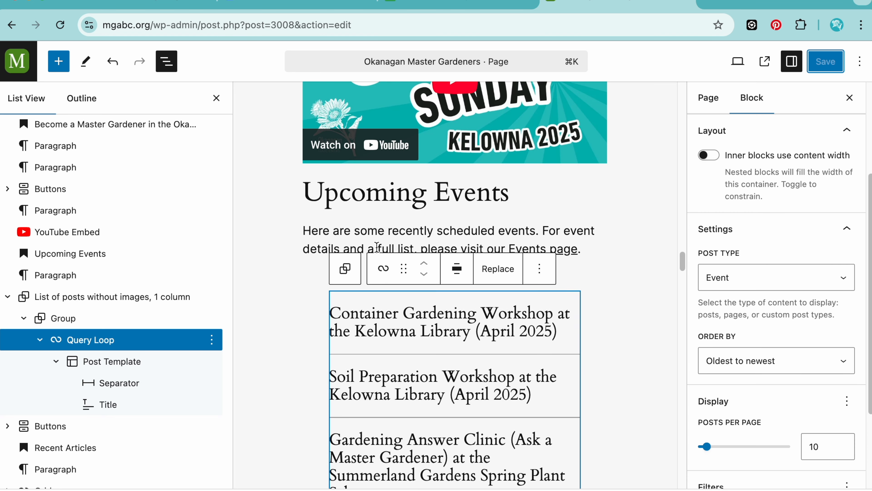
{"action": "left_click", "coordinate": [376, 247]}
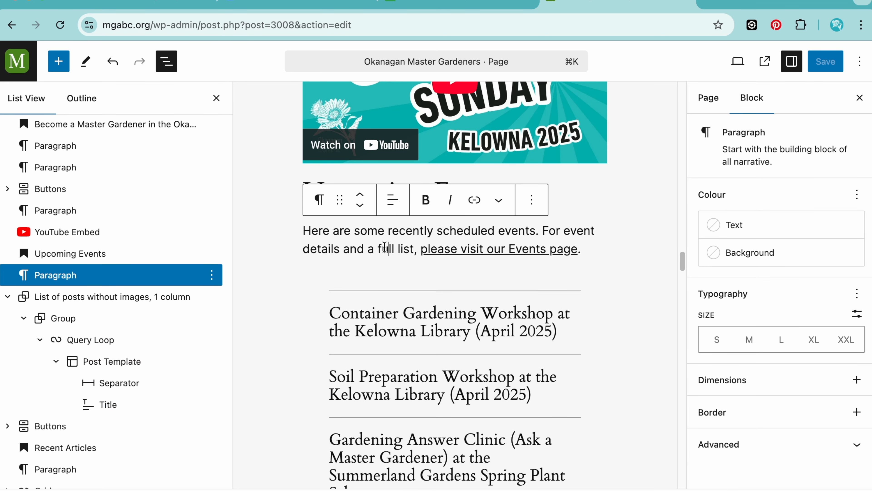
{"action": "left_click", "coordinate": [103, 339]}
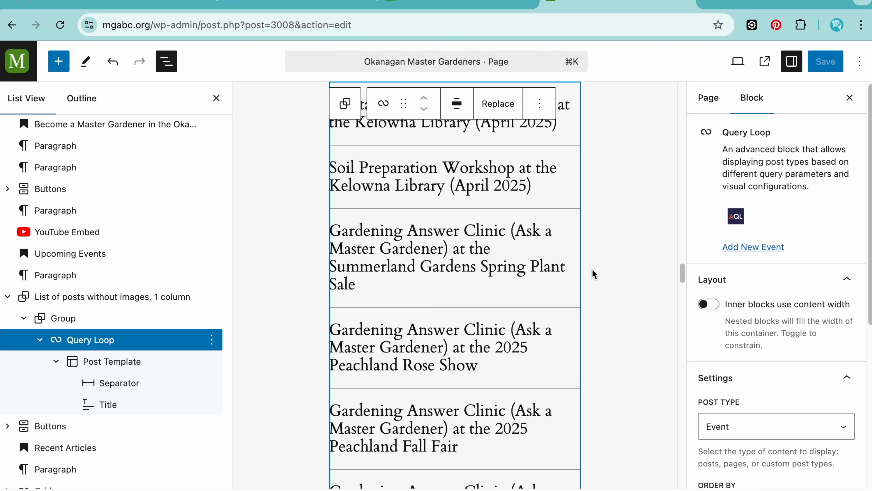
{"action": "scroll", "coordinate": [595, 274], "scroll_direction": "up", "scroll_amount": 5}
{"action": "left_click", "coordinate": [451, 204]}
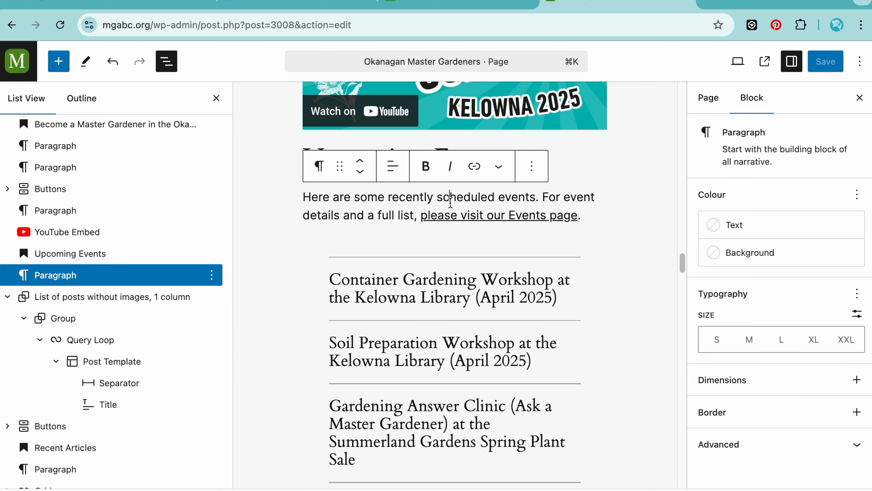
{"action": "scroll", "coordinate": [453, 206], "scroll_direction": "down", "scroll_amount": 15}
{"action": "scroll", "coordinate": [458, 213], "scroll_direction": "up", "scroll_amount": 10}
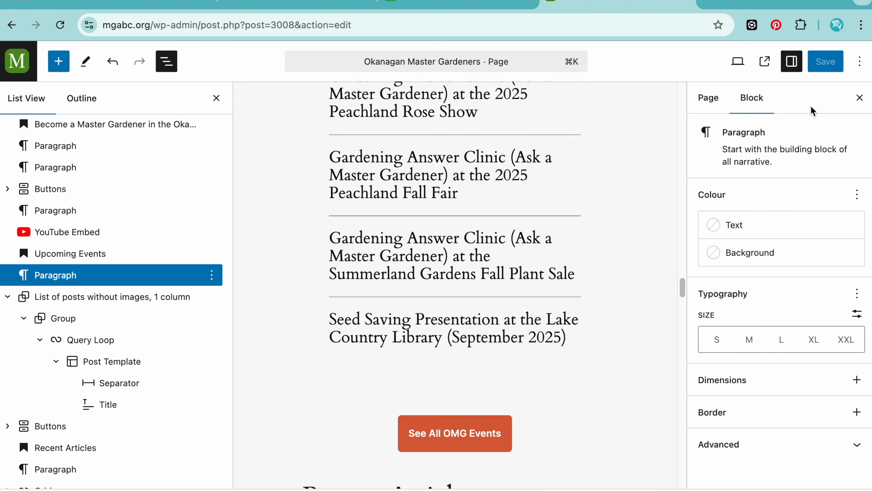
{"action": "scroll", "coordinate": [632, 106], "scroll_direction": "up", "scroll_amount": 10}
Step: View the published Okanagan Master Gardeners page and examine its Upcoming Events list down to the "See All OMG Events" button
{"action": "left_click", "coordinate": [764, 62]}
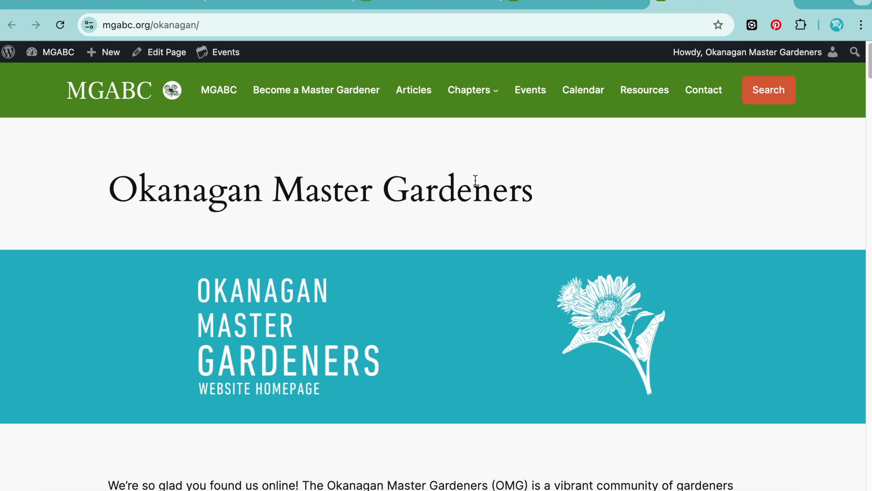
{"action": "scroll", "coordinate": [475, 180], "scroll_direction": "down", "scroll_amount": 20}
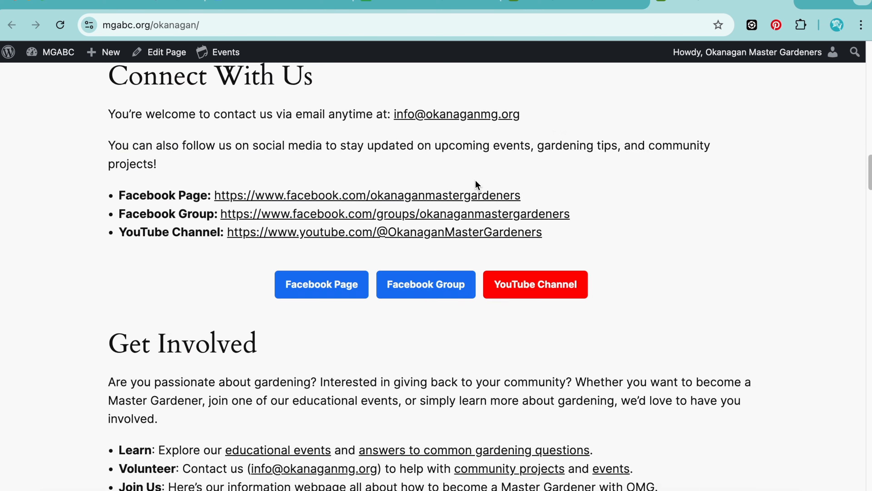
{"action": "scroll", "coordinate": [476, 183], "scroll_direction": "down", "scroll_amount": 20}
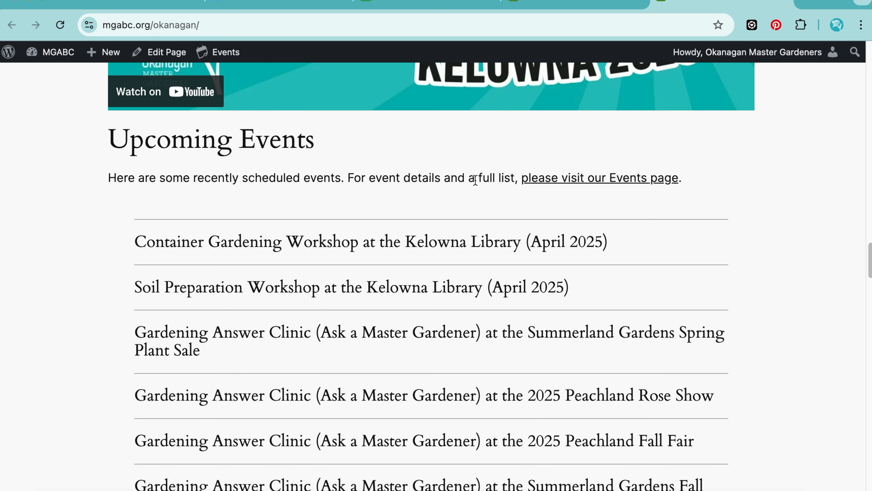
{"action": "scroll", "coordinate": [475, 182], "scroll_direction": "down", "scroll_amount": 5}
{"action": "scroll", "coordinate": [475, 184], "scroll_direction": "up", "scroll_amount": 2}
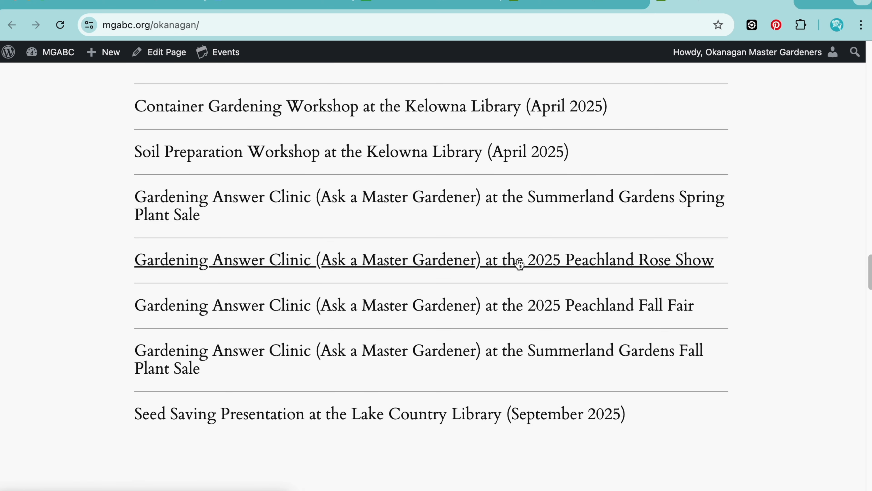
{"action": "scroll", "coordinate": [515, 265], "scroll_direction": "down", "scroll_amount": 3}
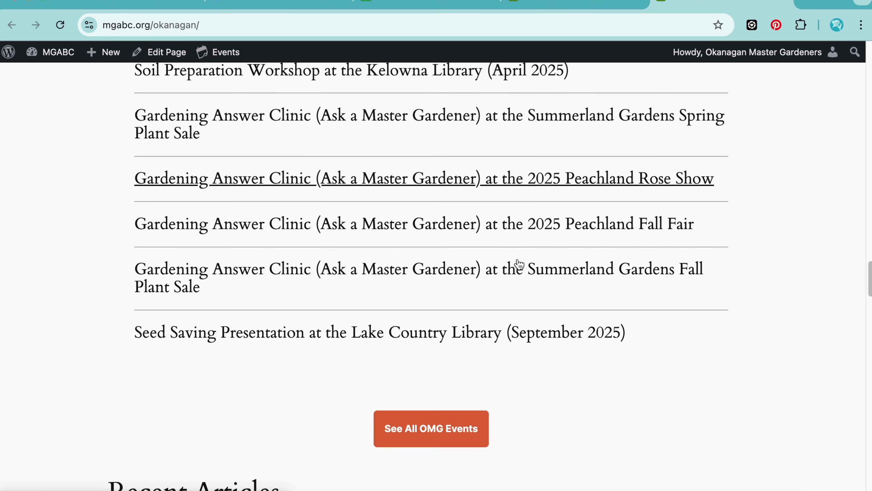
Step: Follow the "See All OMG Events" link and examine the date and time of the first April 12 clinic under April 2025
{"action": "left_click", "coordinate": [432, 435]}
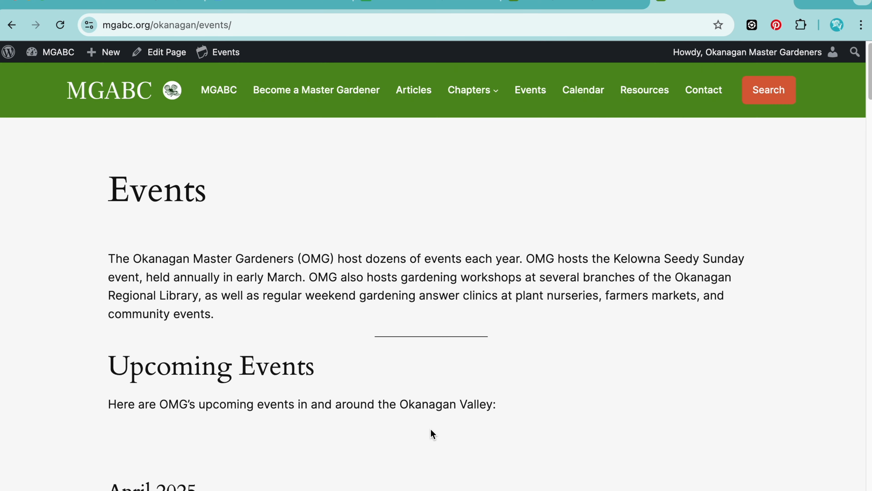
{"action": "scroll", "coordinate": [432, 433], "scroll_direction": "down", "scroll_amount": 10}
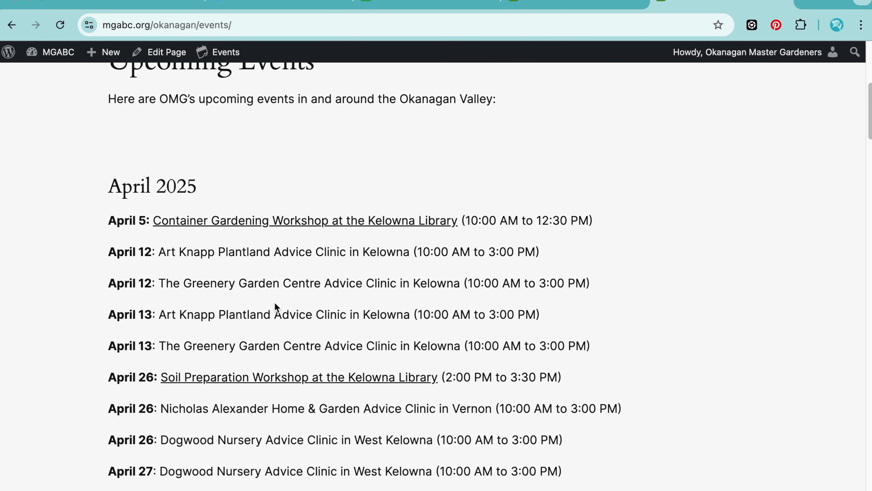
{"action": "left_click_drag", "start_coordinate": [166, 254], "coordinate": [101, 256]}
{"action": "left_click", "coordinate": [143, 256]}
{"action": "left_click", "coordinate": [563, 252]}
{"action": "left_click", "coordinate": [165, 246]}
{"action": "left_click_drag", "start_coordinate": [155, 250], "coordinate": [108, 253]}
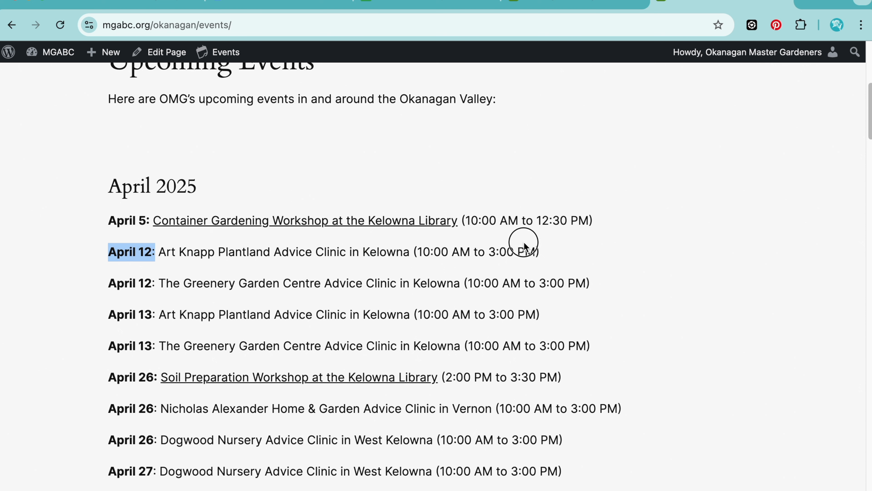
{"action": "left_click", "coordinate": [550, 253]}
Step: Review the whole April 2025 event list on the Events page, from Container Gardening Workshop to the April 27 clinic, and return to the page heading
{"action": "scroll", "coordinate": [551, 252], "scroll_direction": "down", "scroll_amount": 1}
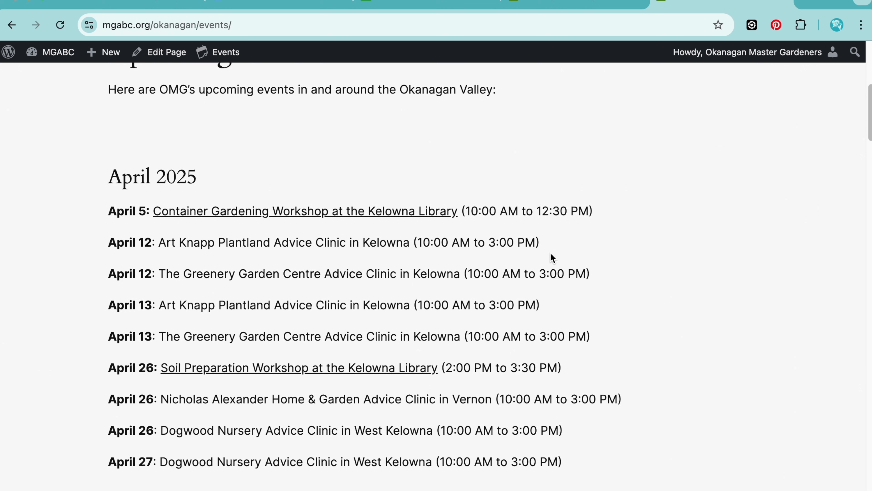
{"action": "scroll", "coordinate": [550, 253], "scroll_direction": "down", "scroll_amount": 2}
{"action": "scroll", "coordinate": [549, 253], "scroll_direction": "up", "scroll_amount": 3}
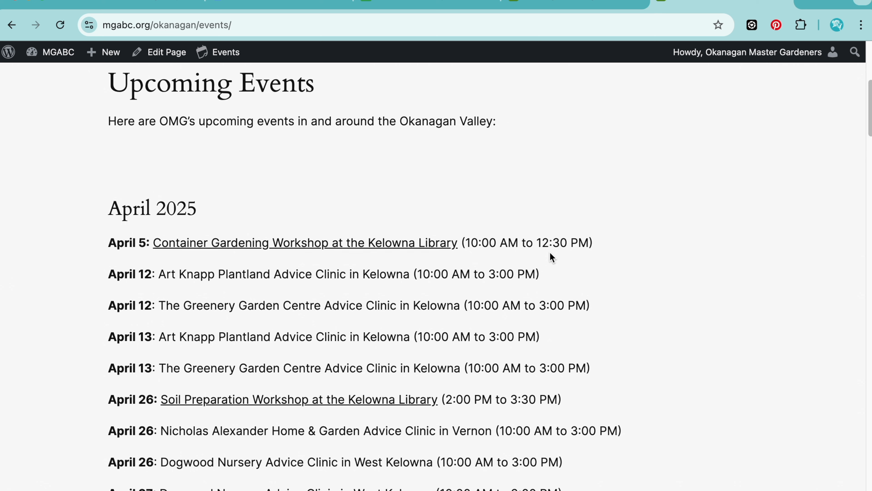
{"action": "scroll", "coordinate": [549, 253], "scroll_direction": "down", "scroll_amount": 3}
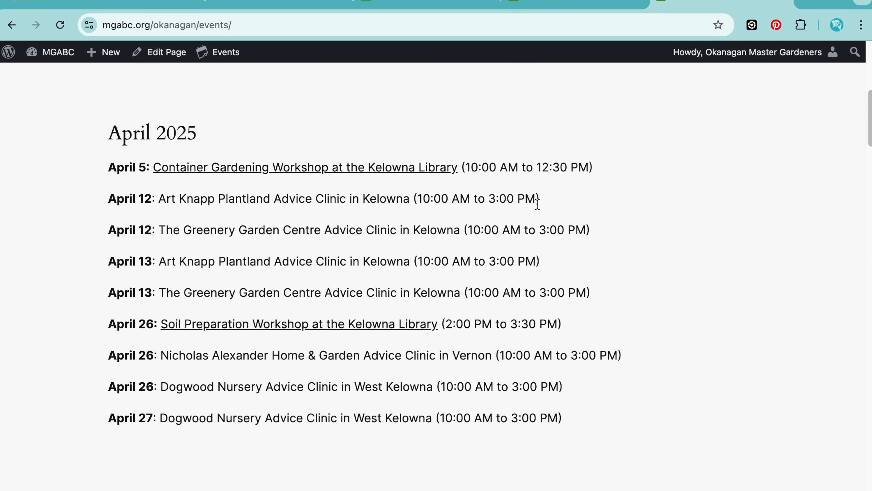
{"action": "scroll", "coordinate": [536, 204], "scroll_direction": "up", "scroll_amount": 3}
{"action": "scroll", "coordinate": [536, 203], "scroll_direction": "up", "scroll_amount": 10}
{"action": "scroll", "coordinate": [536, 203], "scroll_direction": "down", "scroll_amount": 1}
{"action": "scroll", "coordinate": [337, 138], "scroll_direction": "up", "scroll_amount": 5}
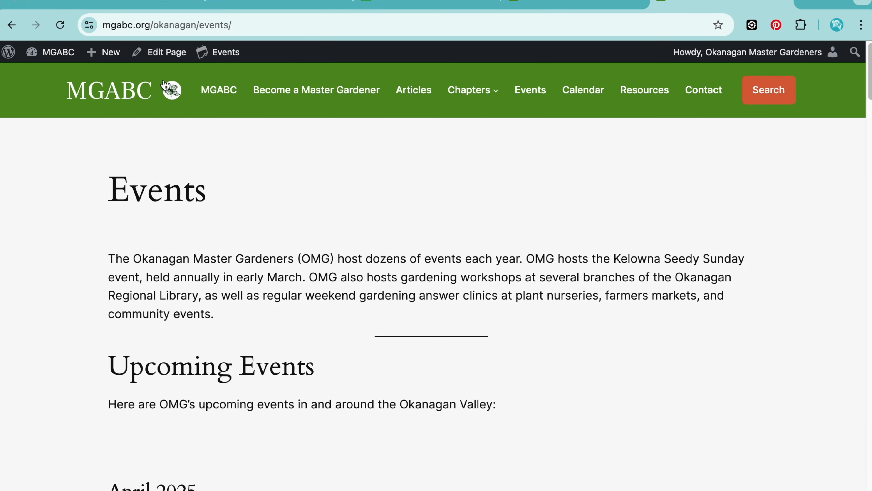
Step: Go back to the Okanagan chapter page and review its Upcoming Events list and the start of the Recent Articles section
{"action": "left_click", "coordinate": [10, 26]}
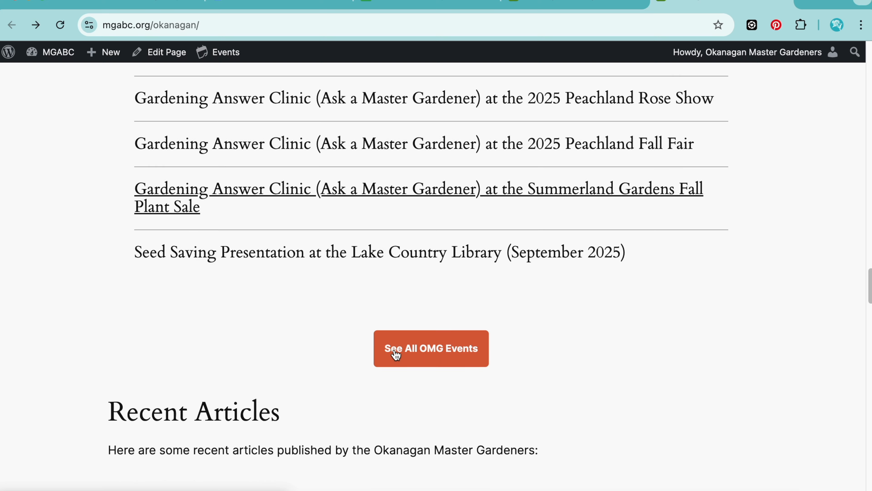
{"action": "scroll", "coordinate": [394, 349], "scroll_direction": "down", "scroll_amount": 5}
{"action": "scroll", "coordinate": [396, 354], "scroll_direction": "down", "scroll_amount": 2}
{"action": "scroll", "coordinate": [381, 215], "scroll_direction": "up", "scroll_amount": 10}
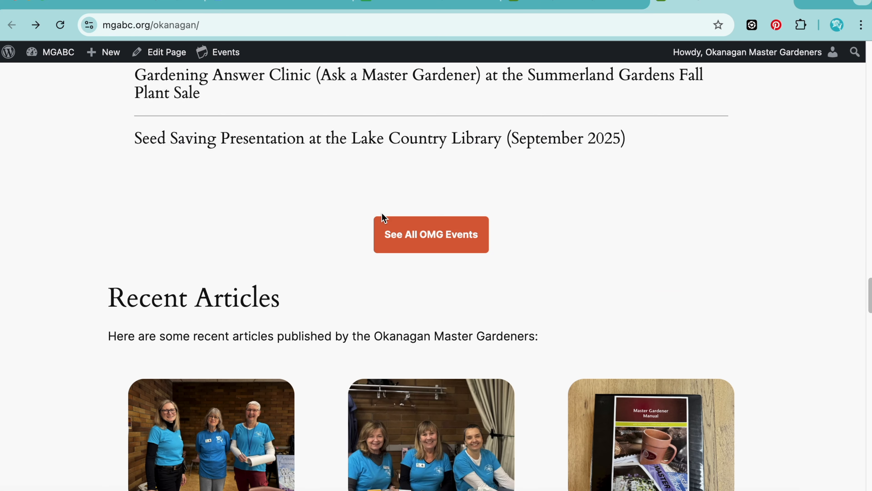
{"action": "scroll", "coordinate": [383, 217], "scroll_direction": "up", "scroll_amount": 3}
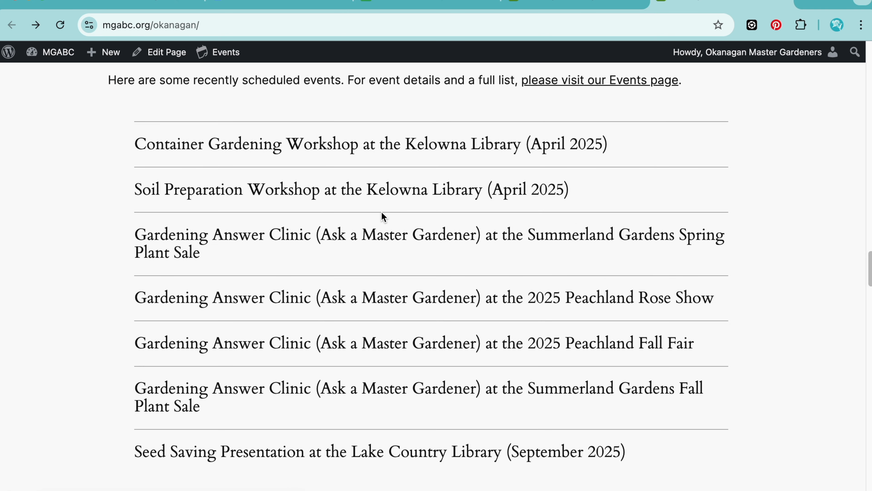